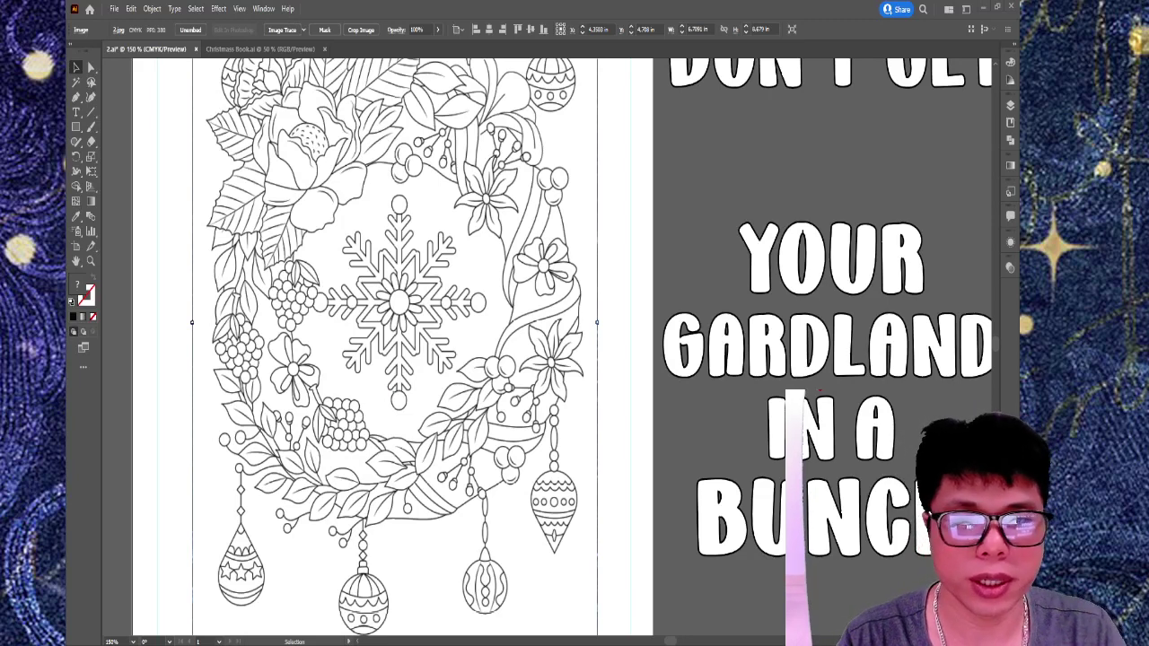
- Select the placed wreath image in 2.ai and enter its opacity mask from the Transparency panel
scroll(674, 186, up, 1)
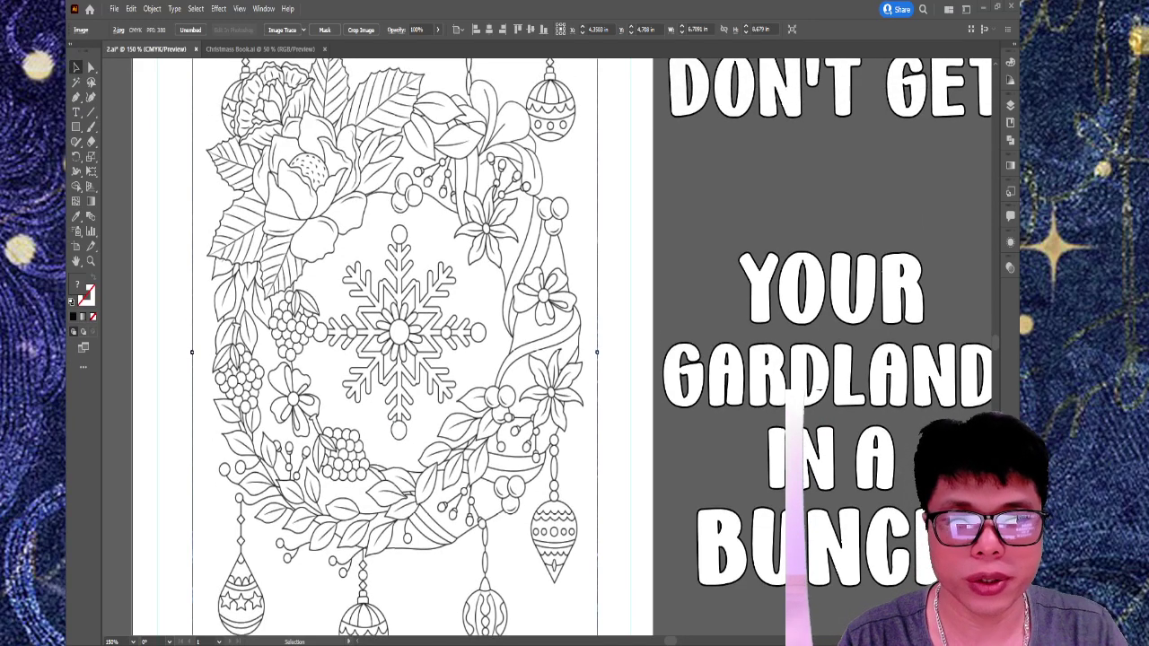
click(675, 185)
key(ctrl+minus)
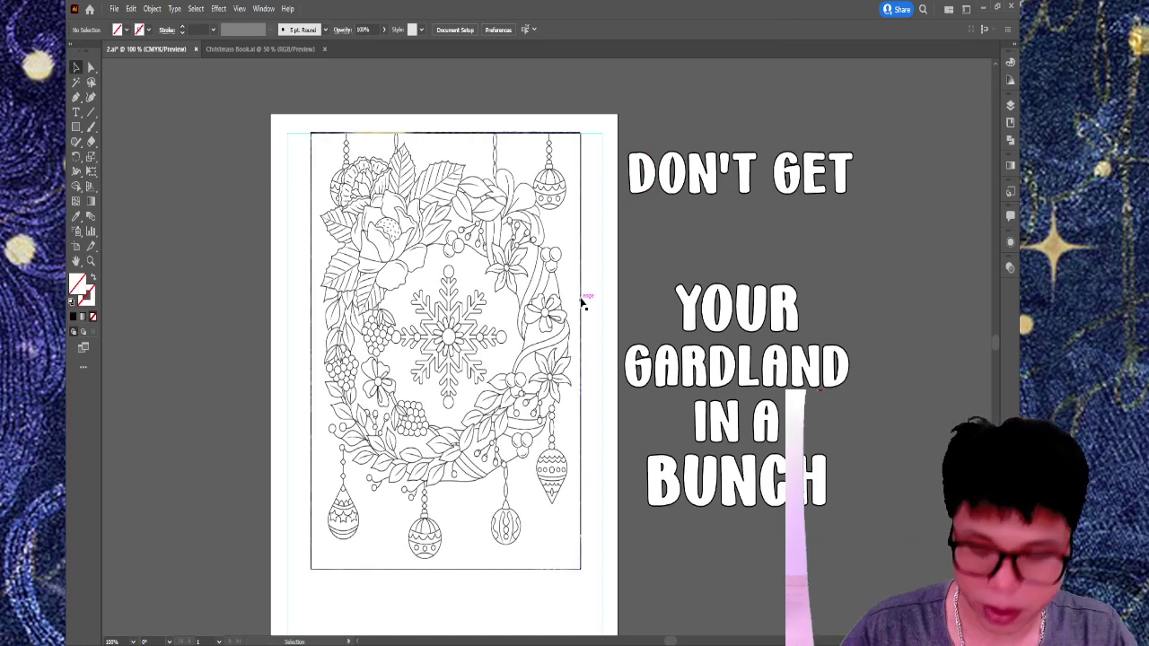
key(ctrl+minus)
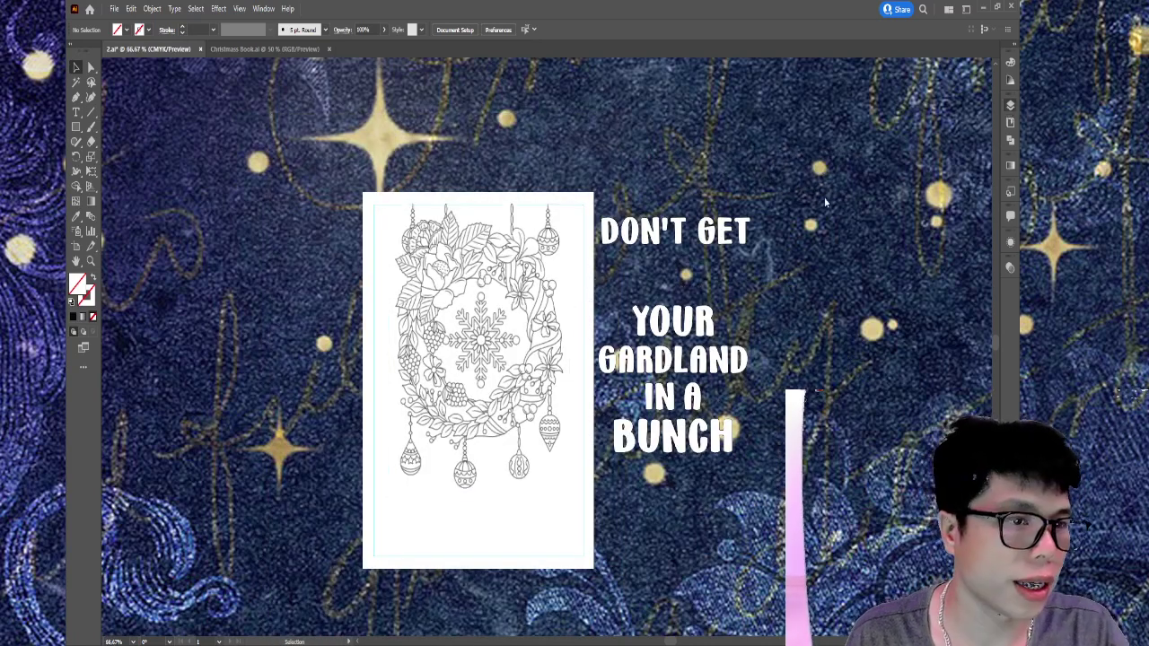
click(564, 236)
key(ctrl+plus)
key(ctrl+plus)
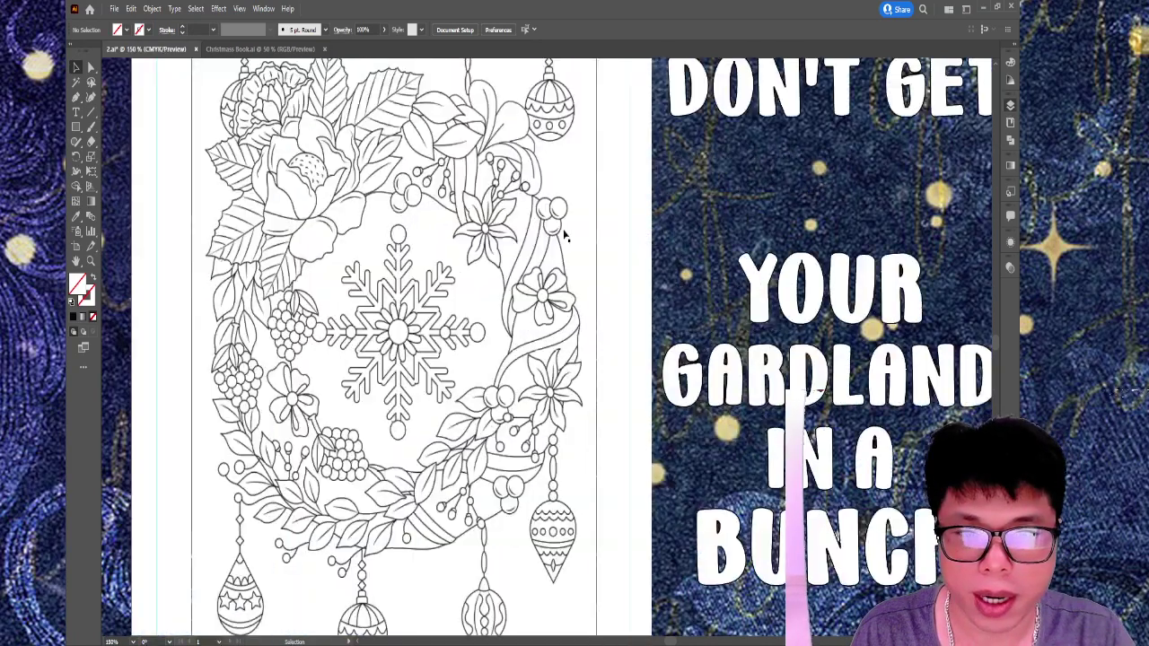
click(431, 319)
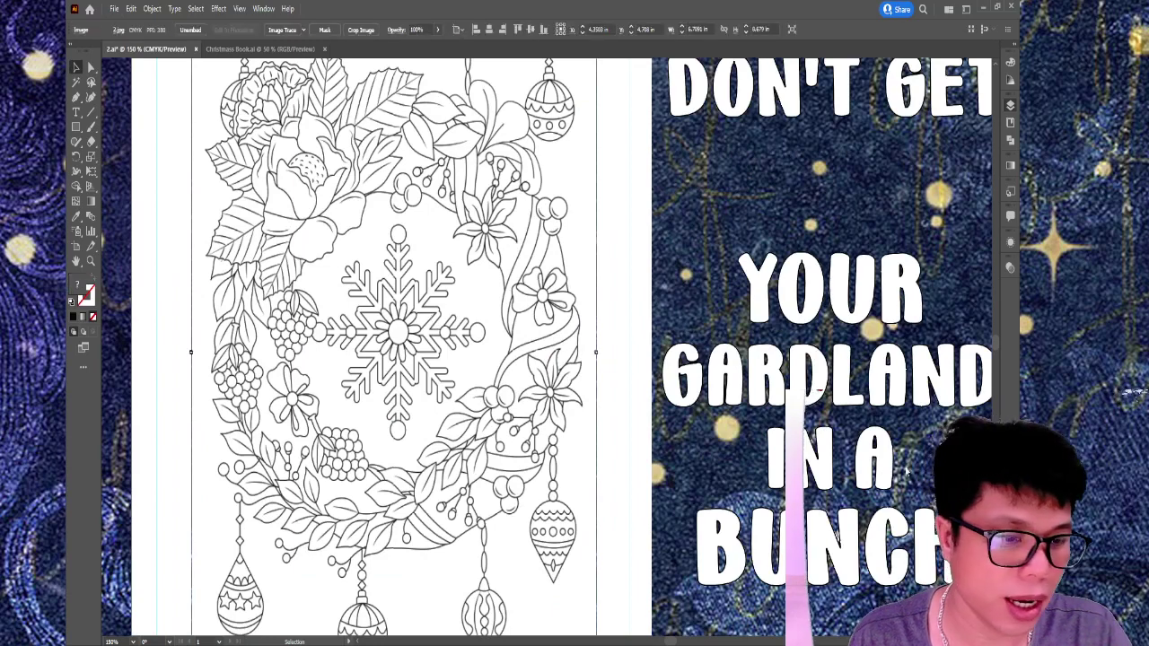
click(1012, 271)
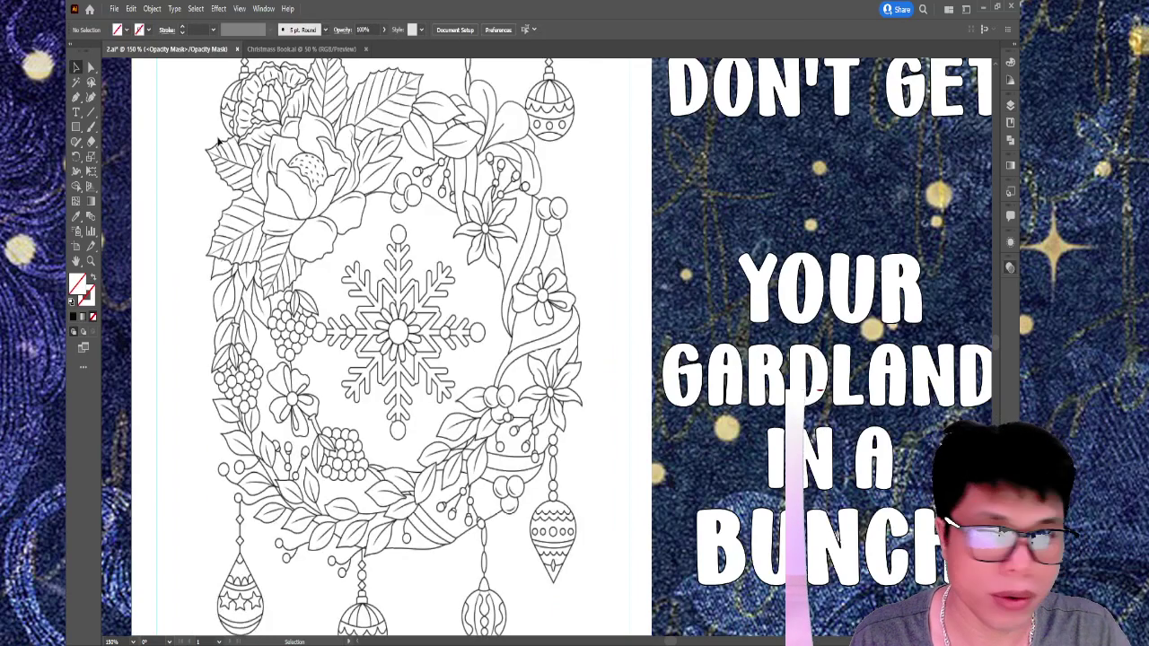
- With the Pen tool and black fill, trace an outline around the snowflake in the mask
key(p)
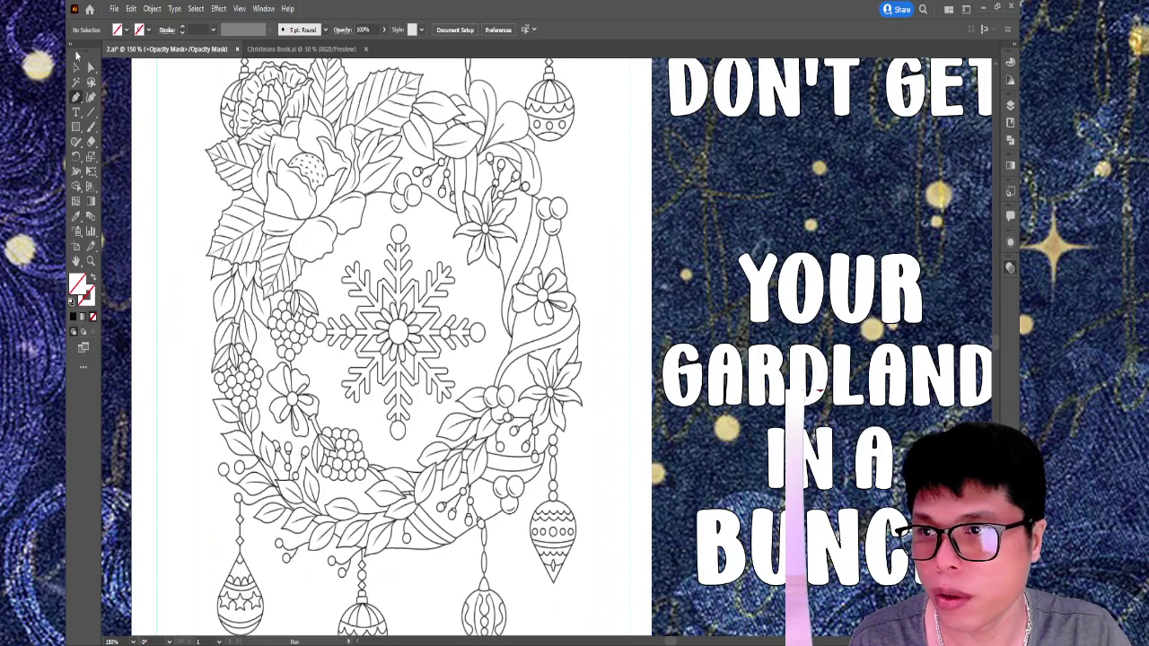
key(d)
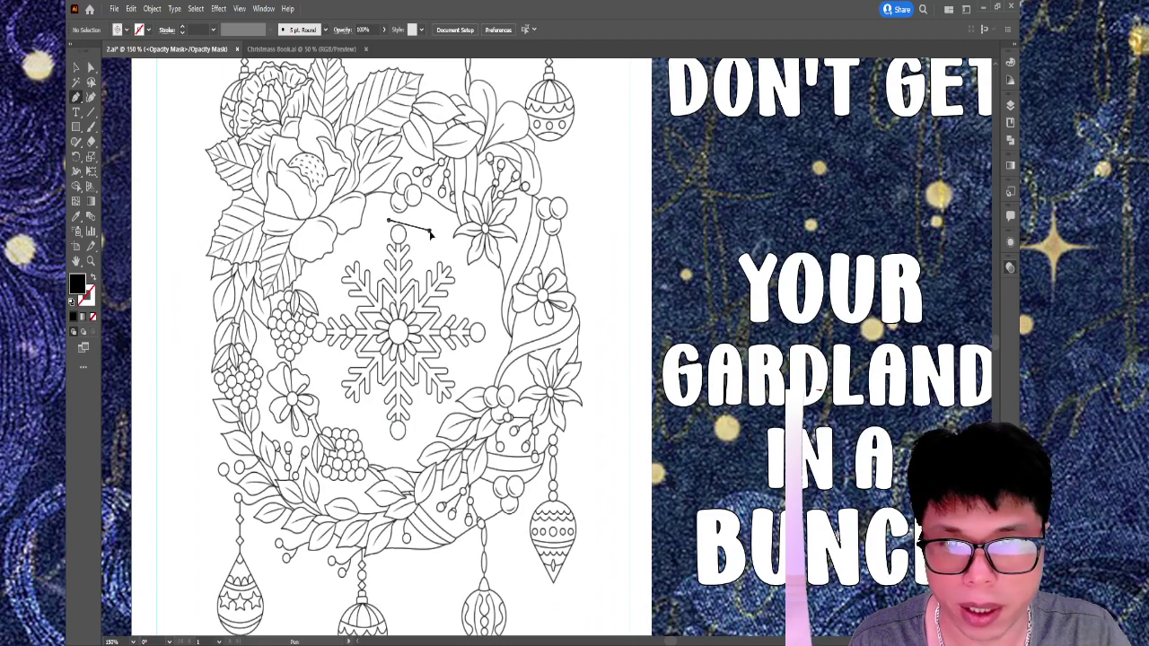
click(429, 232)
click(489, 303)
click(490, 330)
click(455, 396)
click(431, 427)
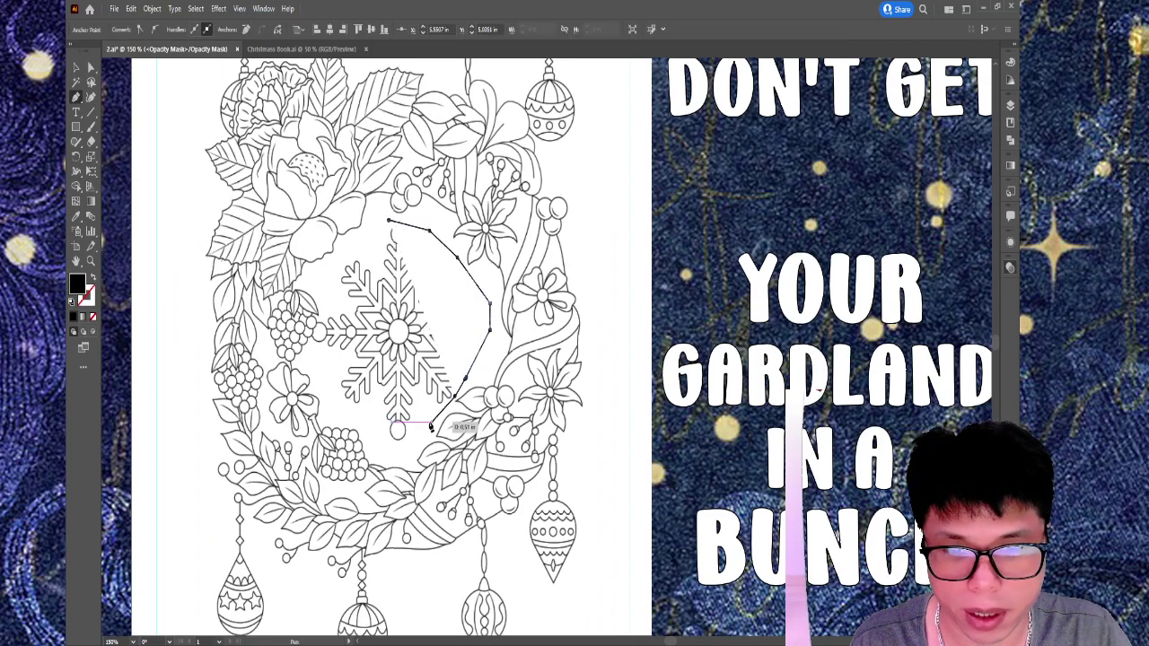
click(404, 444)
click(363, 435)
click(339, 410)
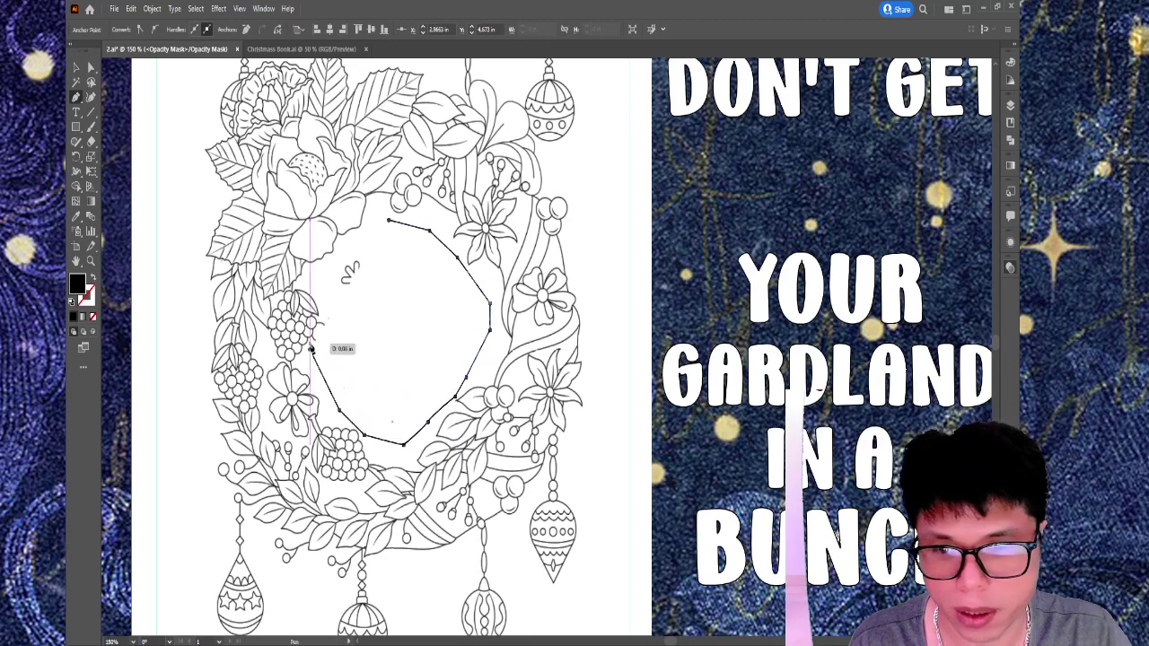
click(311, 350)
- Close the black mask path so the snowflake is hidden, then fit the page in view
scroll(311, 350, up, 4)
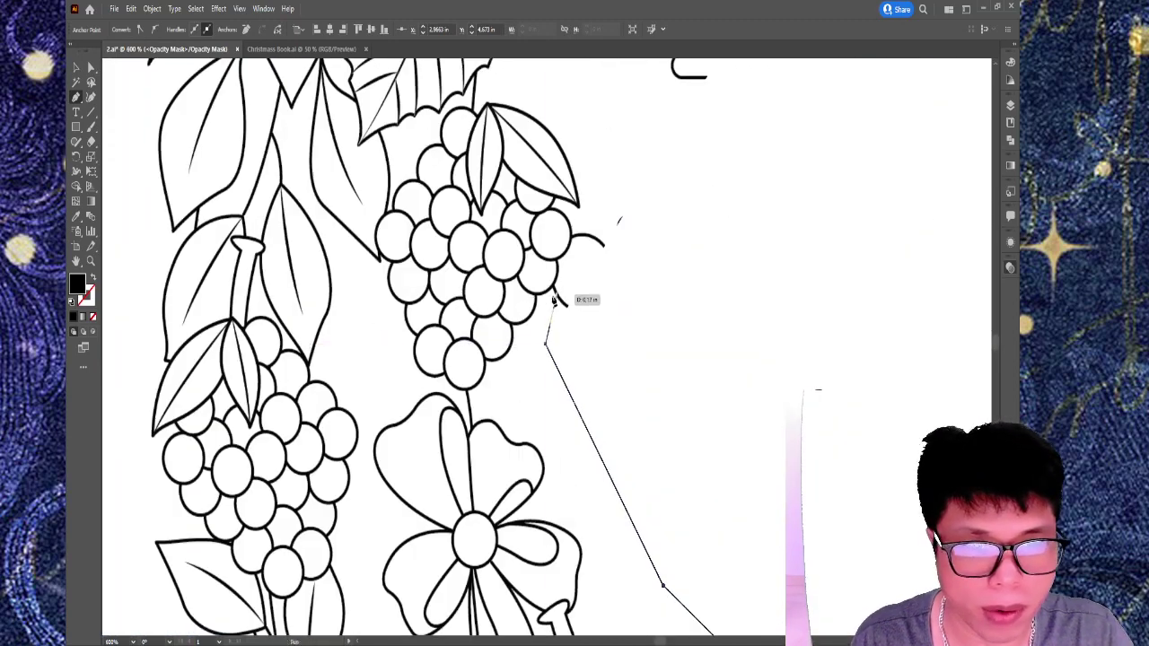
scroll(553, 300, up, 2)
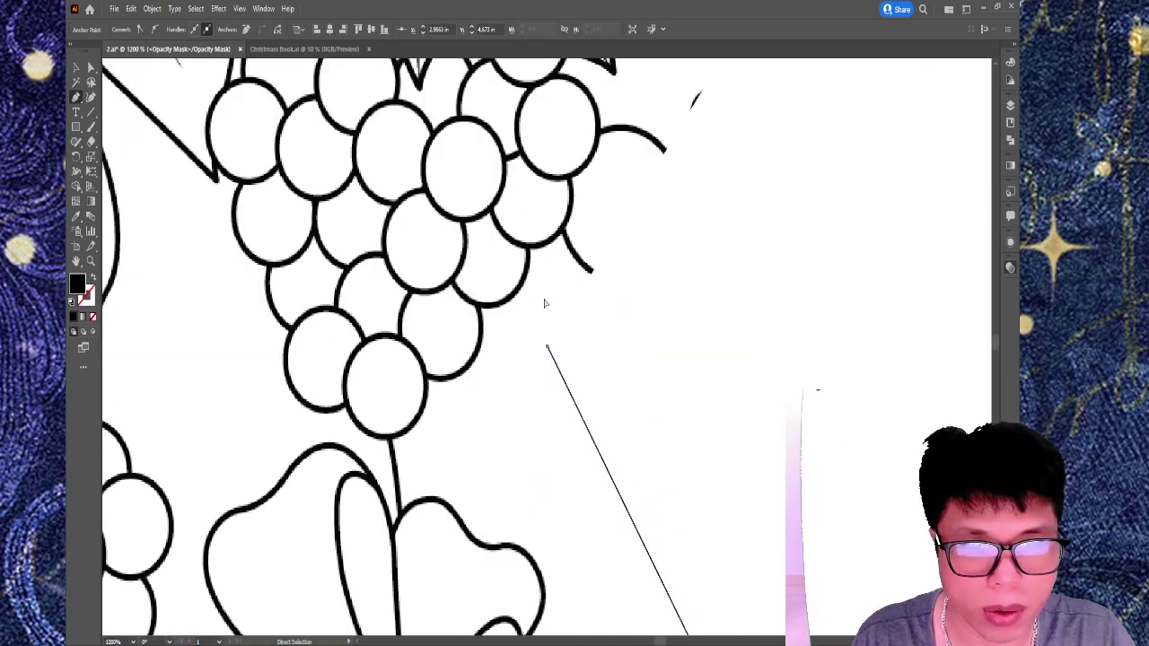
click(551, 249)
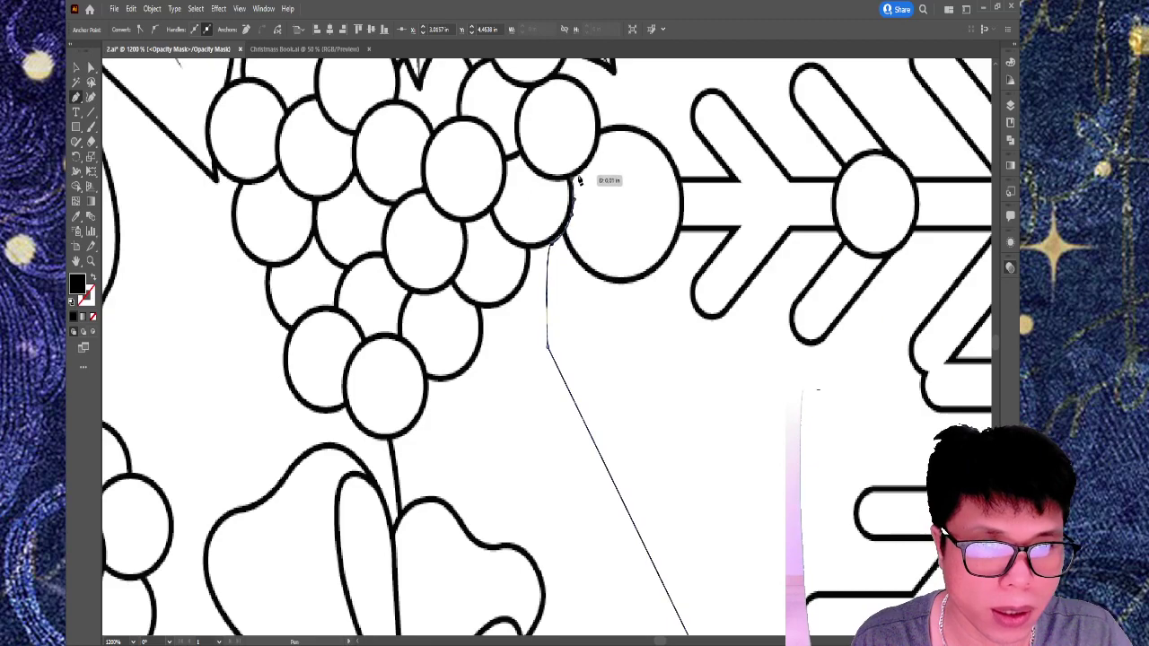
key(ctrl+z)
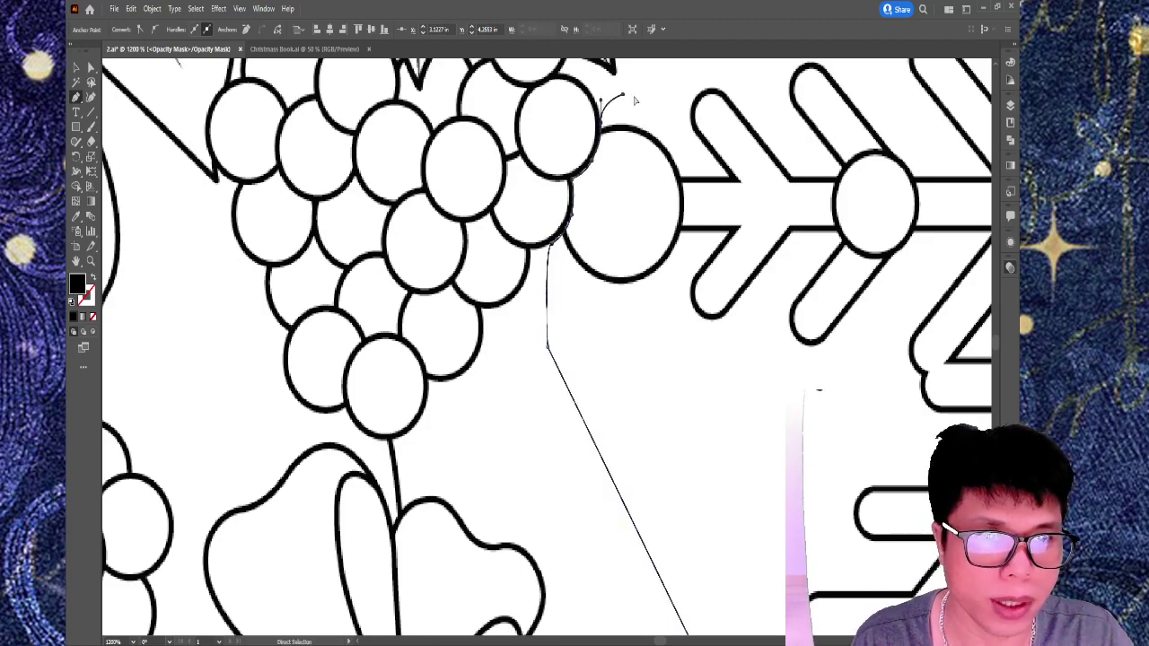
key(ctrl+minus)
key(ctrl+minus)
key(ctrl+minus)
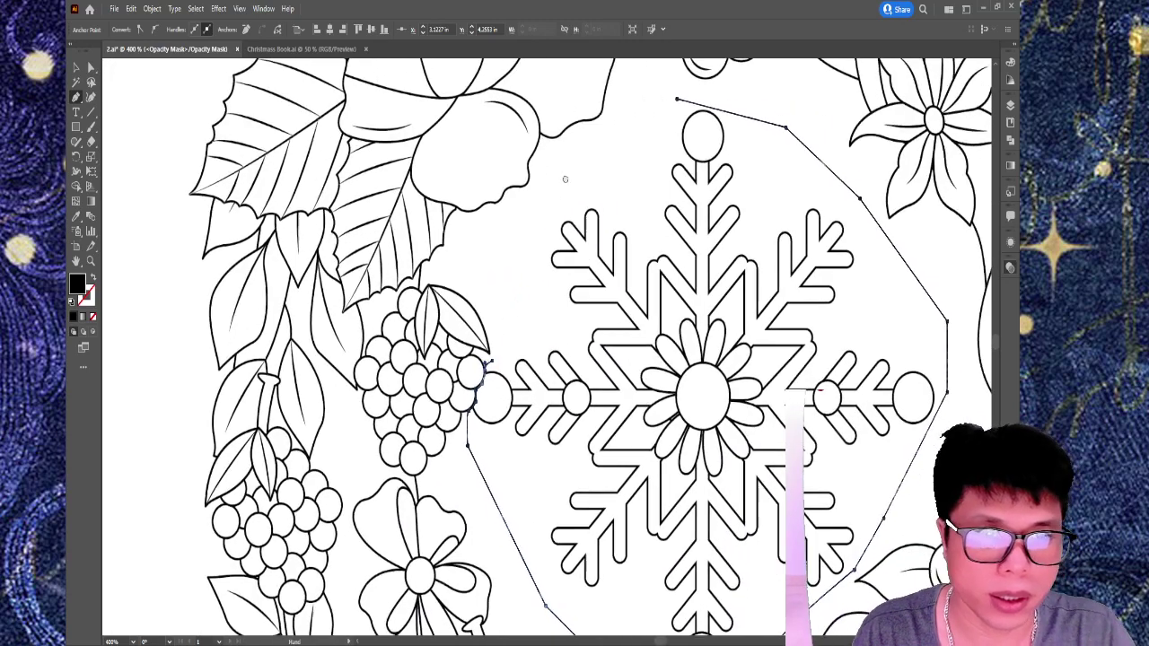
scroll(636, 97, right, 1)
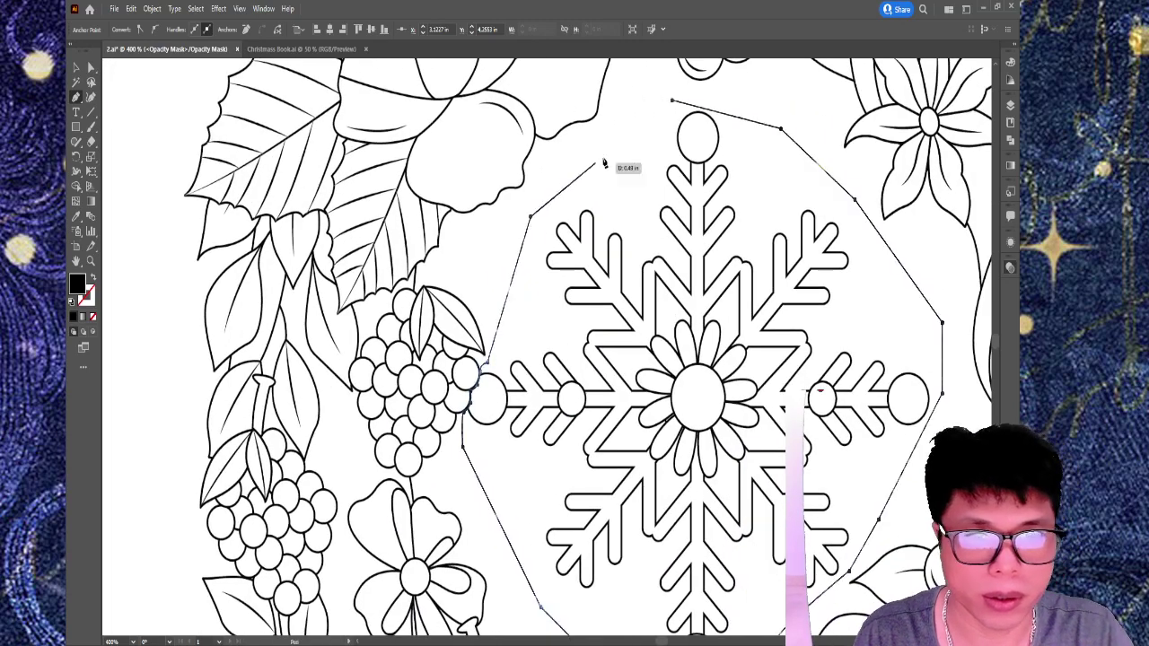
click(945, 323)
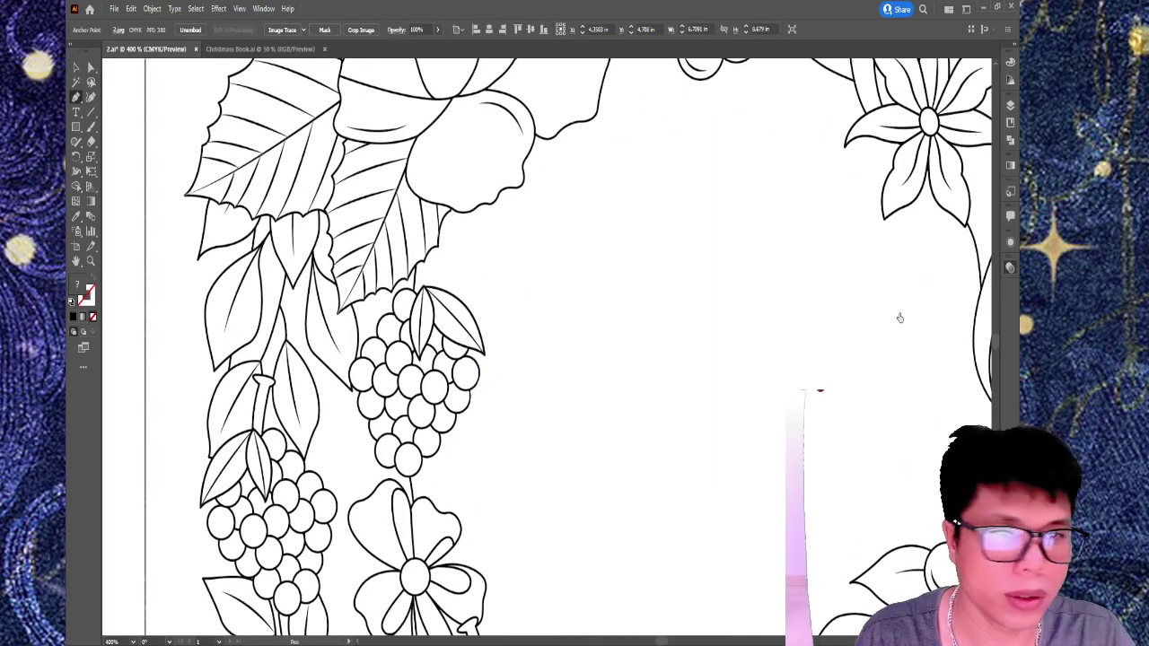
key(ctrl+0)
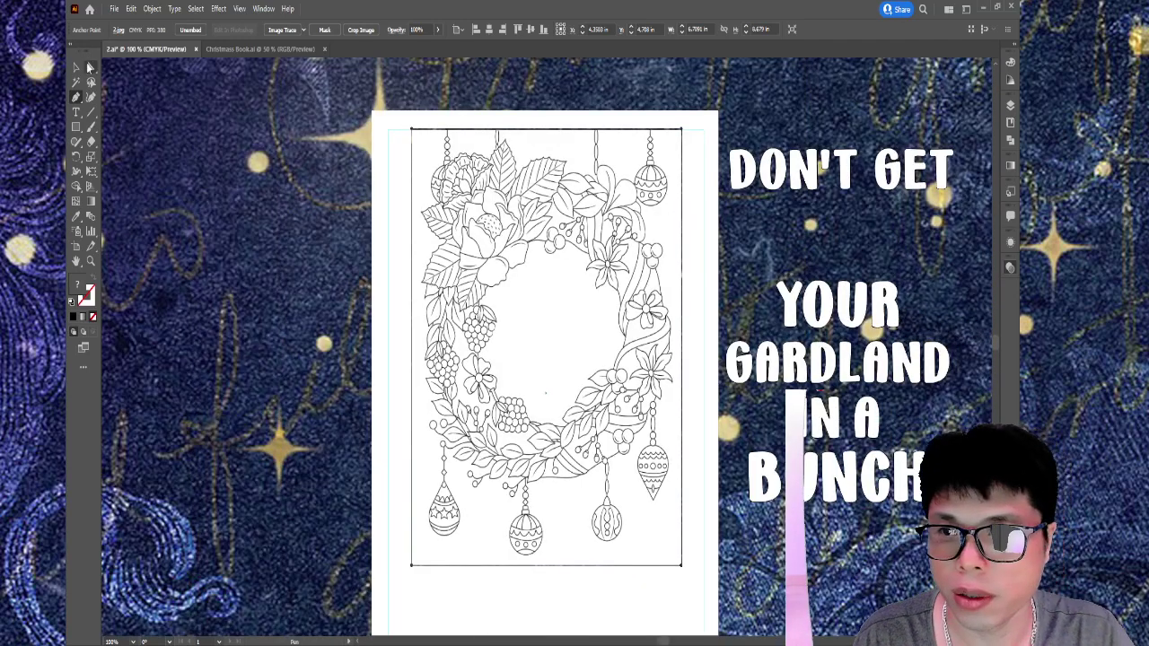
- Leave mask editing and inspect the DON'T GET title group with the Selection tool
click(75, 67)
key(ctrl+shift+a)
drag(752, 255, 586, 252)
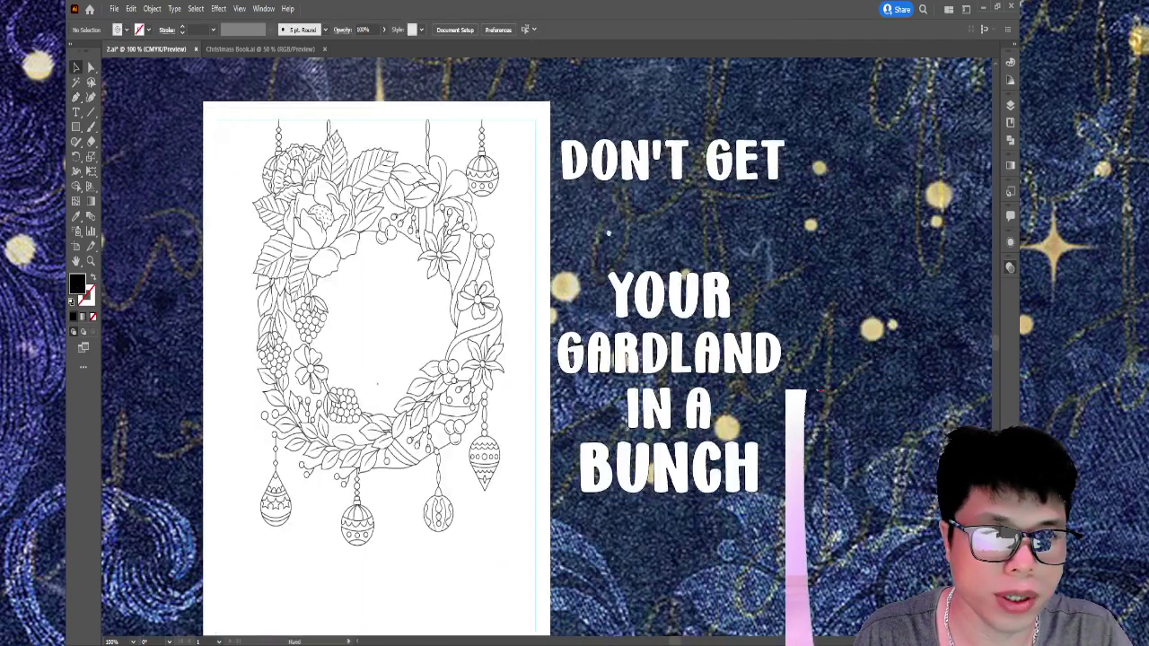
click(718, 166)
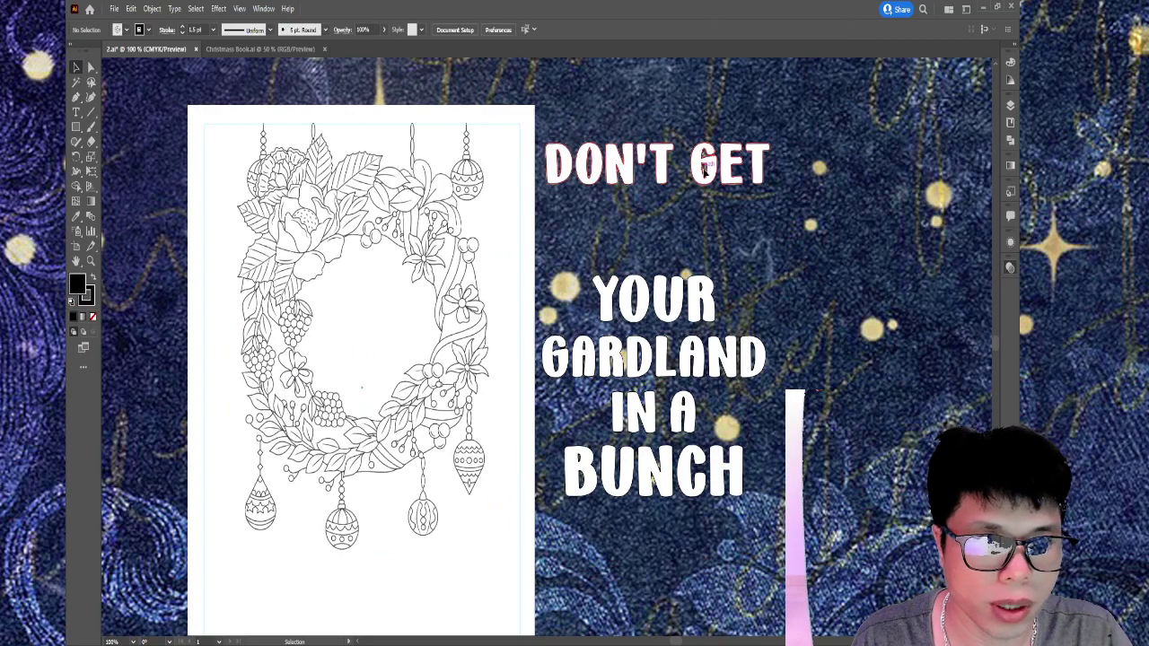
double_click(707, 170)
click(723, 148)
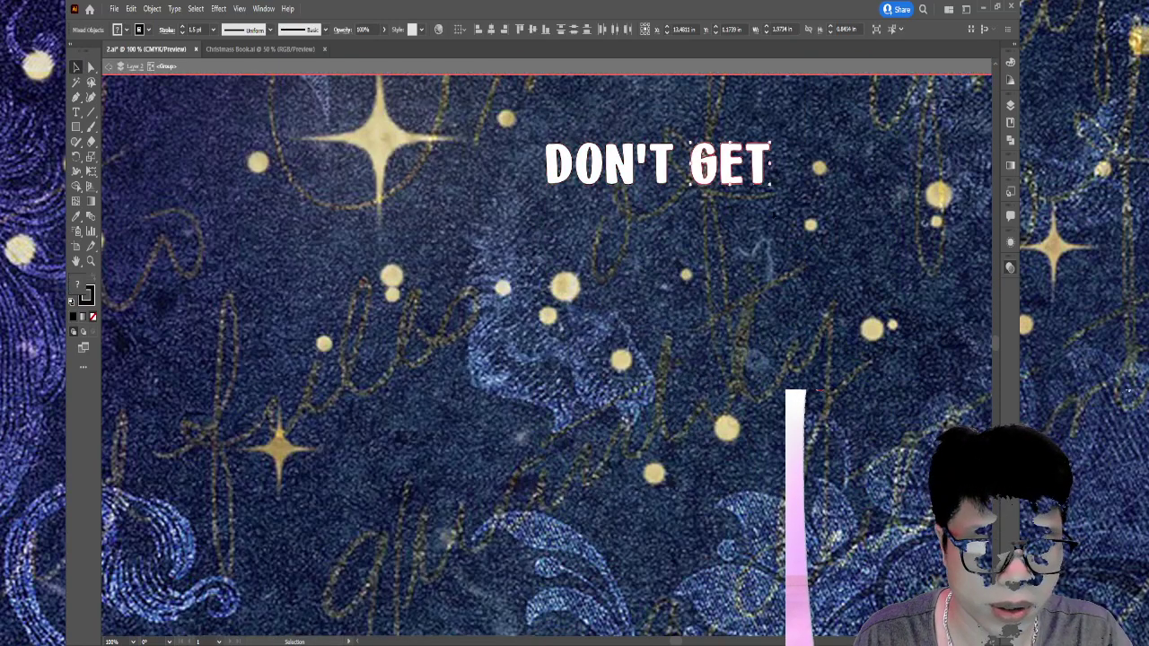
key(Escape)
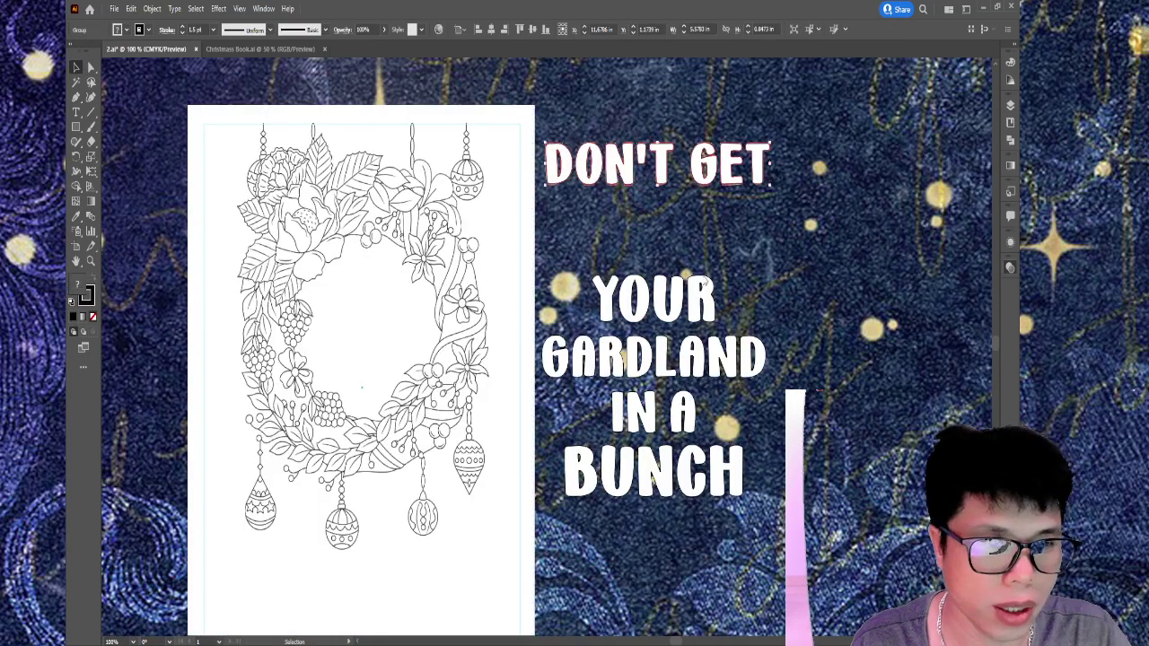
click(707, 283)
- Select just the word DON'T and drag it into the wreath's centre
click(722, 164)
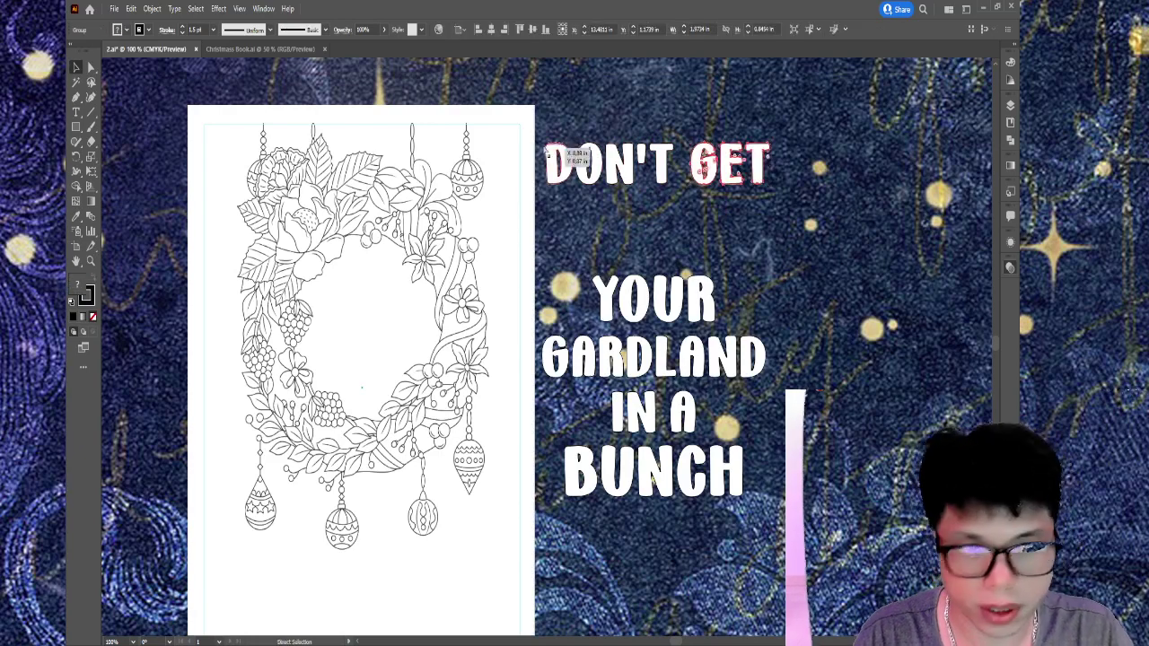
shift+click(567, 163)
drag(629, 161, 392, 305)
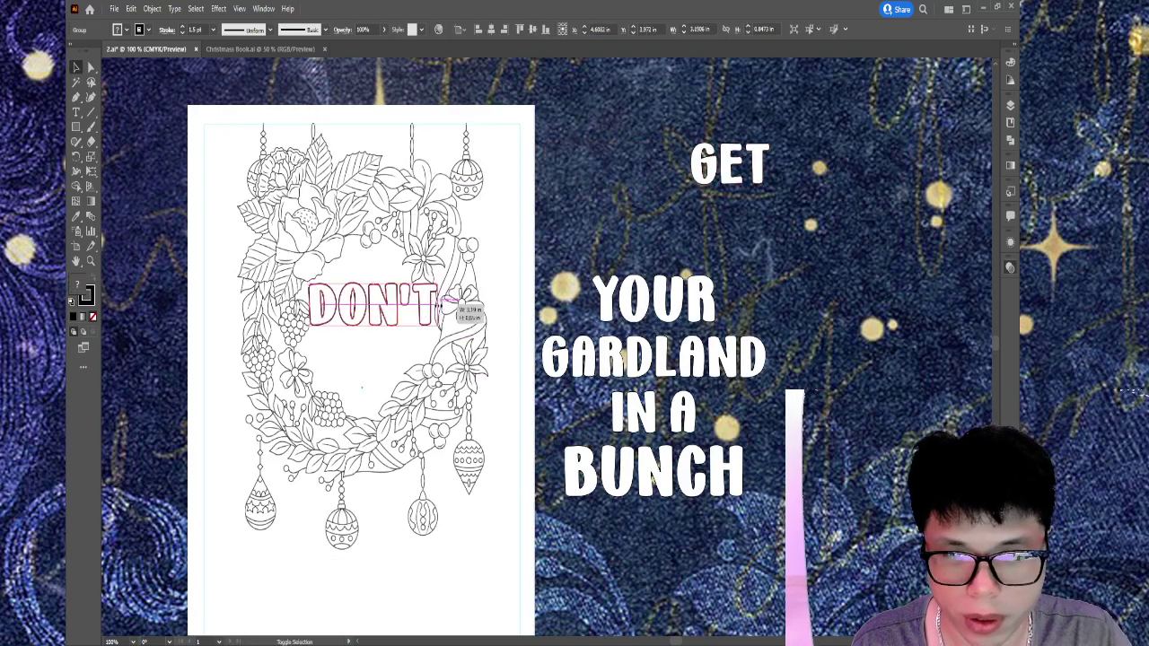
click(551, 243)
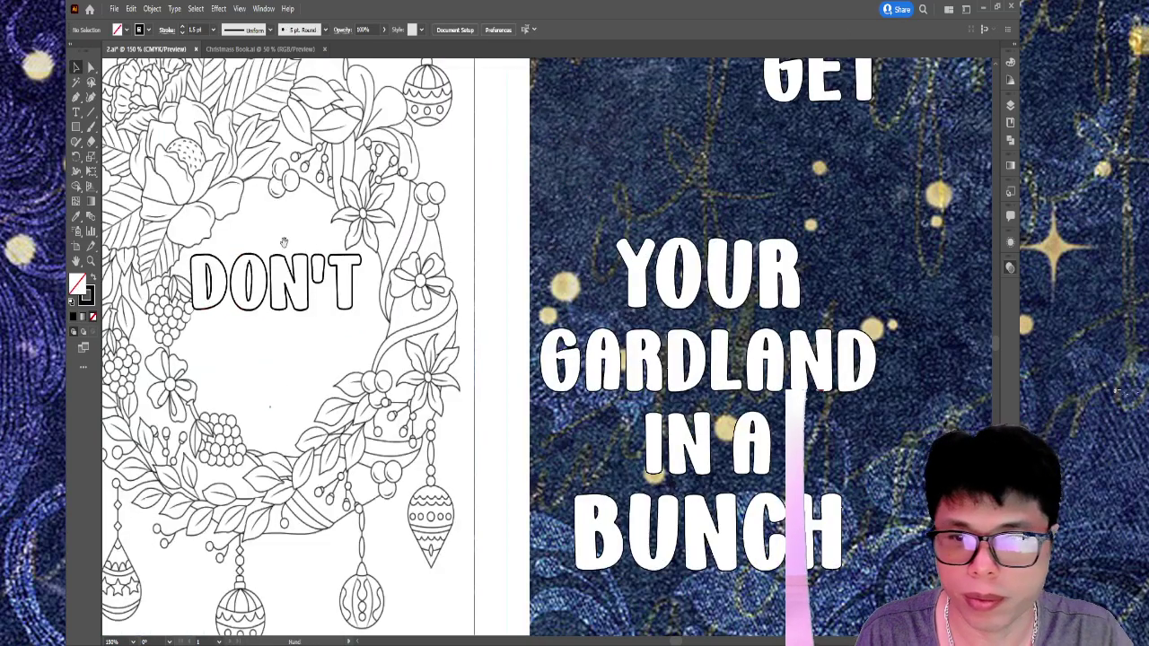
scroll(354, 395, up, 1)
- Isolate the DON'T group and try raising the O and D, then undo to a level baseline
double_click(368, 256)
click(396, 281)
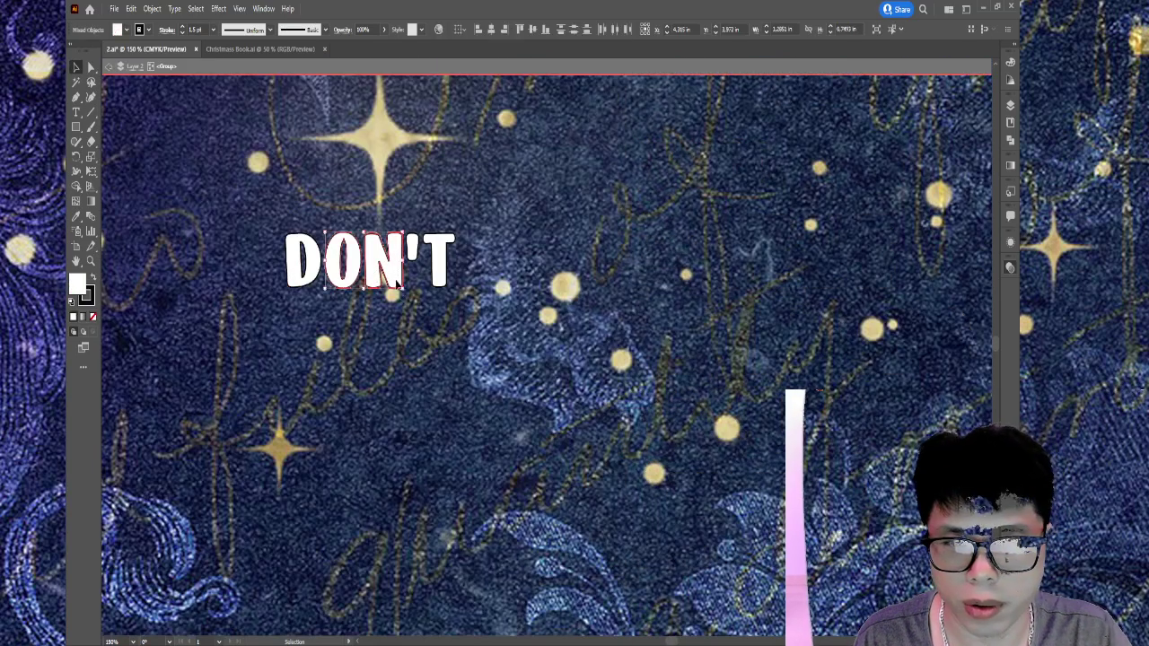
click(427, 296)
click(343, 269)
drag(343, 269, 343, 240)
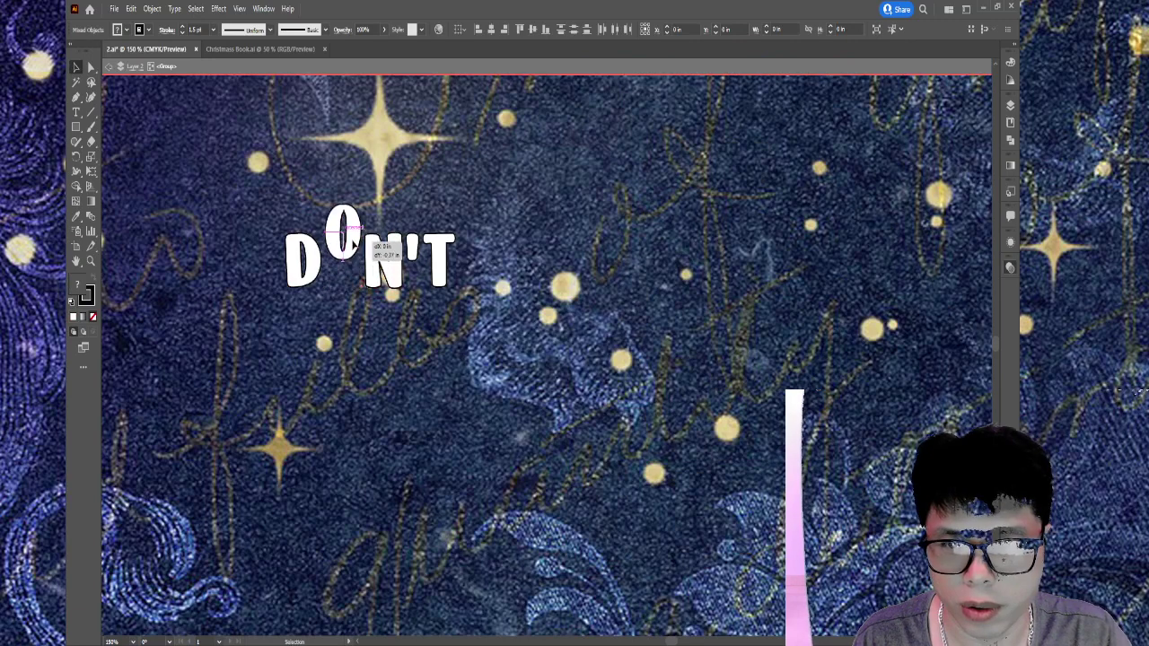
drag(316, 282, 349, 273)
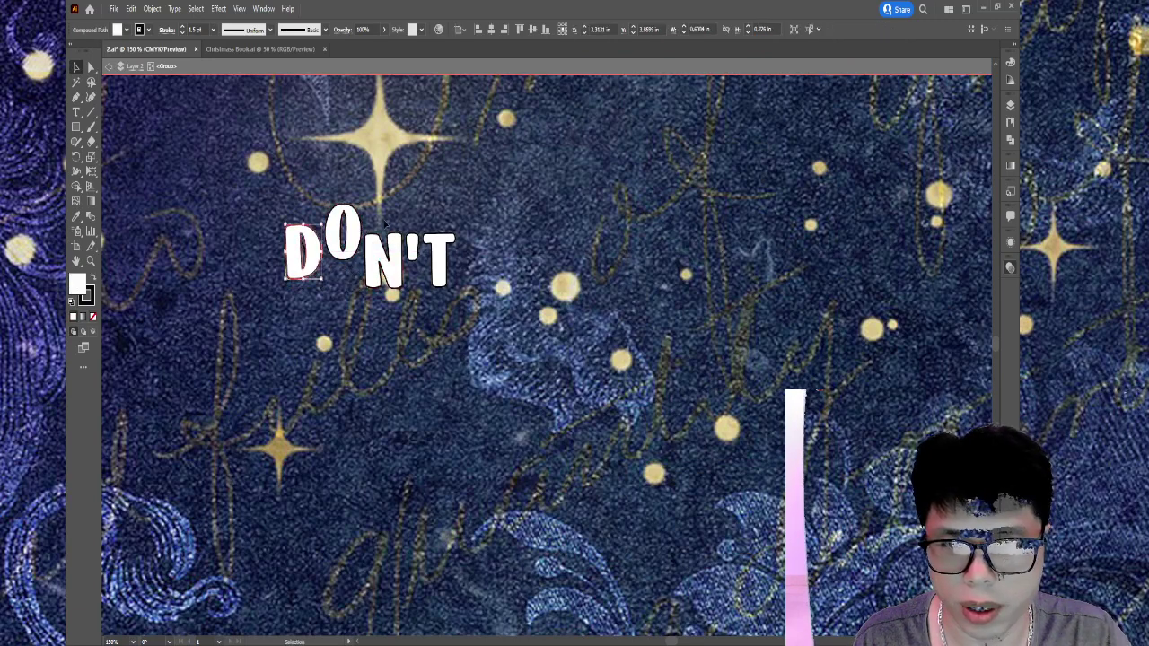
click(414, 258)
click(435, 224)
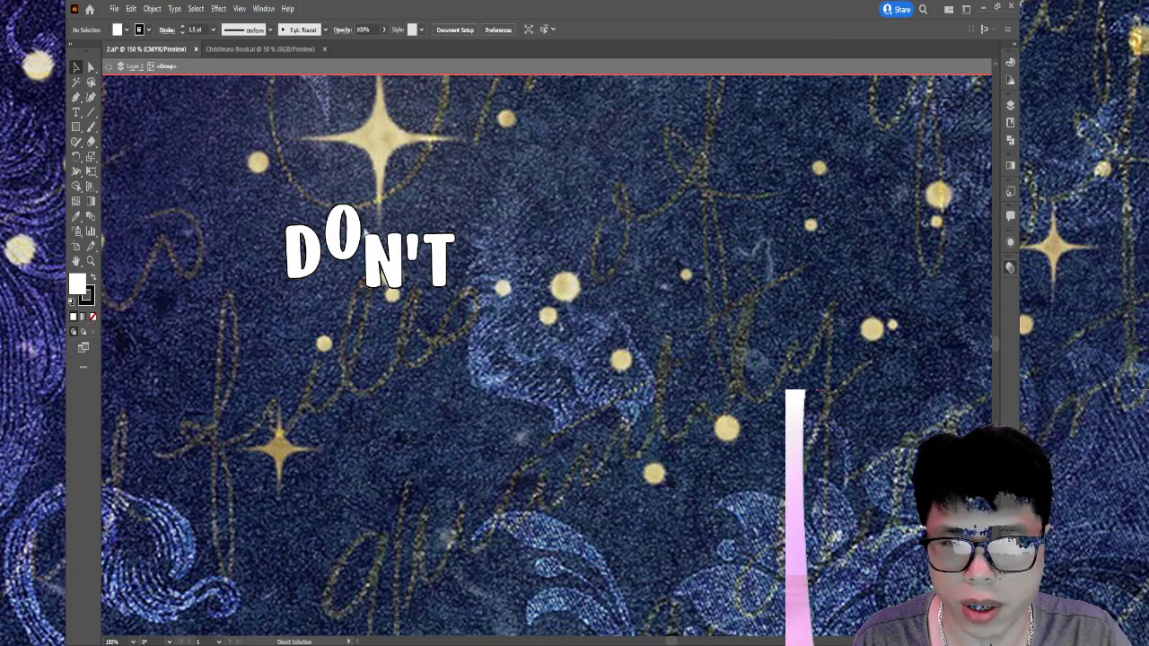
key(ctrl+z)
key(ctrl+z)
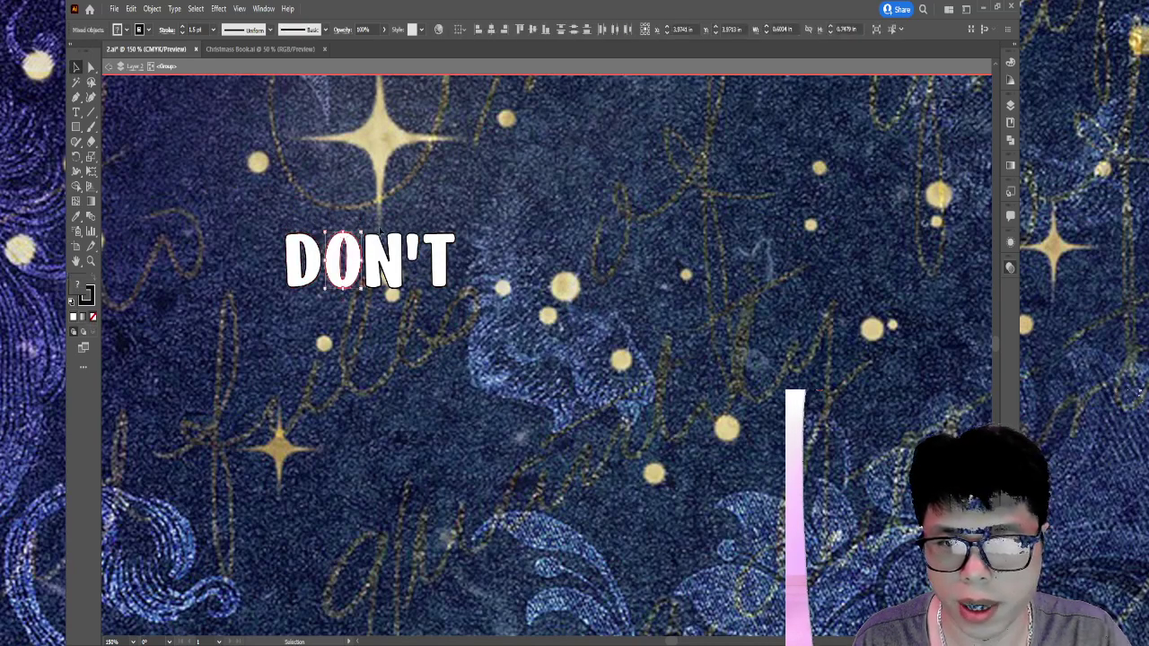
- Stagger the DON'T letters by raising the N', T, O and D to different heights
drag(410, 264, 409, 217)
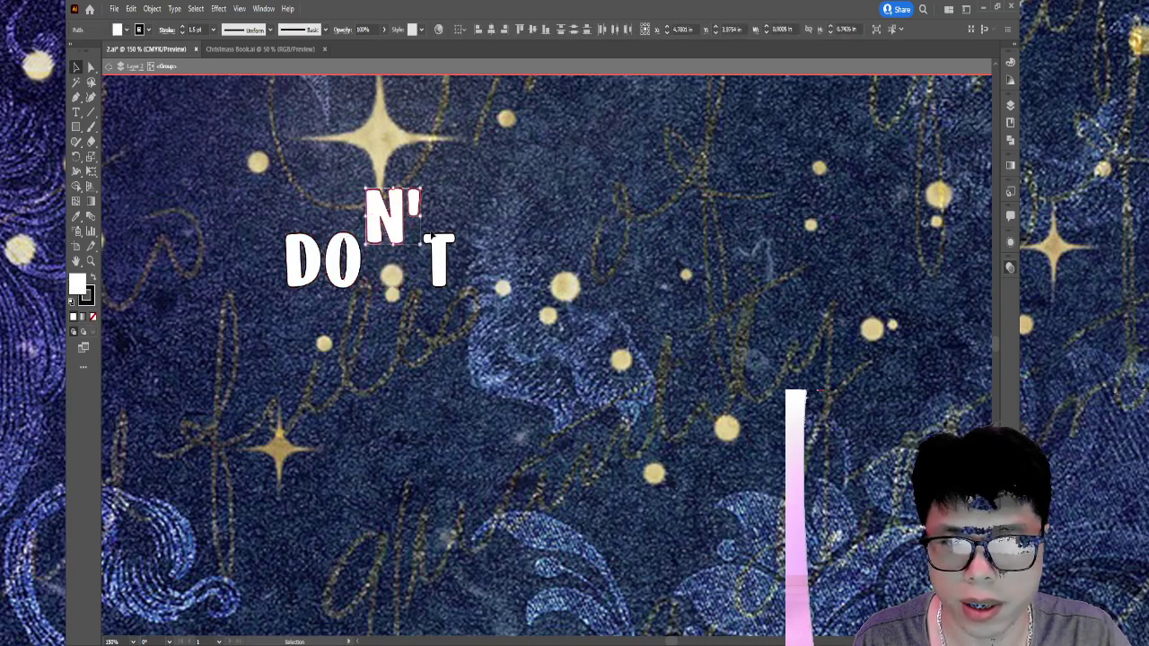
drag(437, 273, 436, 251)
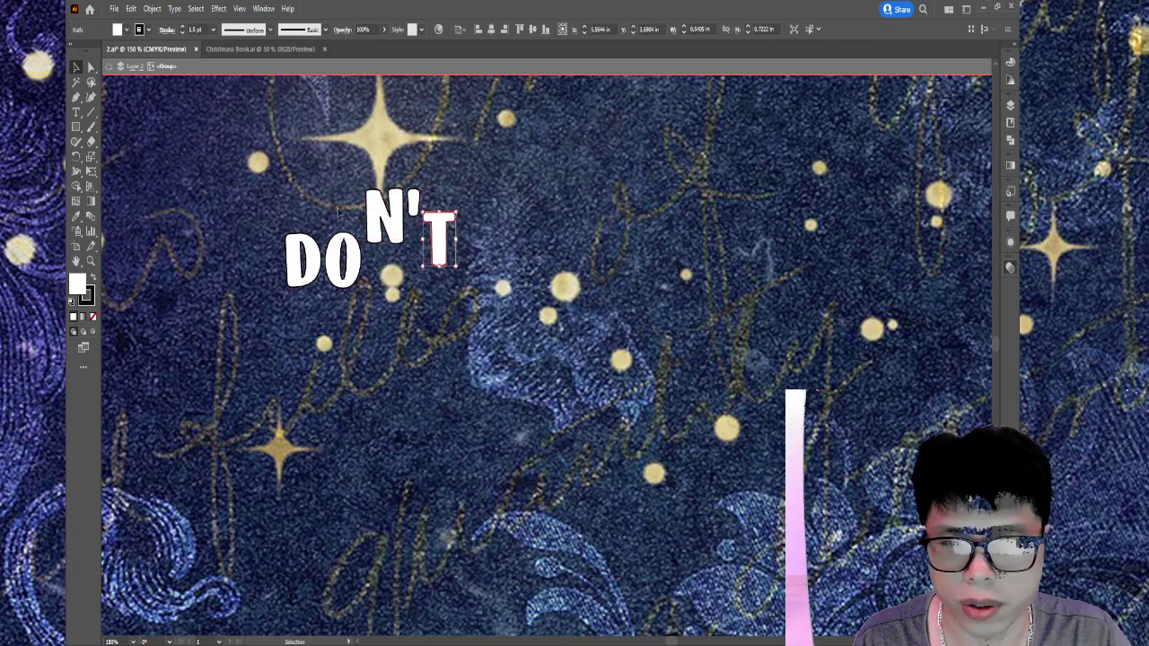
click(352, 260)
drag(352, 261, 352, 219)
drag(314, 267, 316, 247)
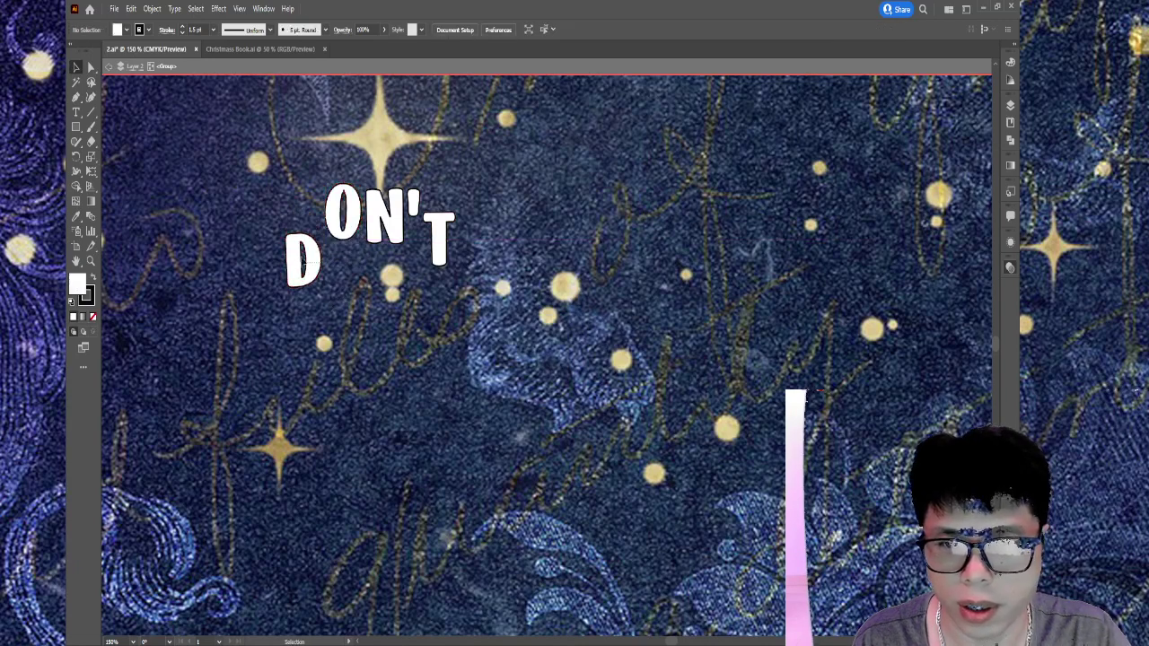
drag(316, 247, 313, 249)
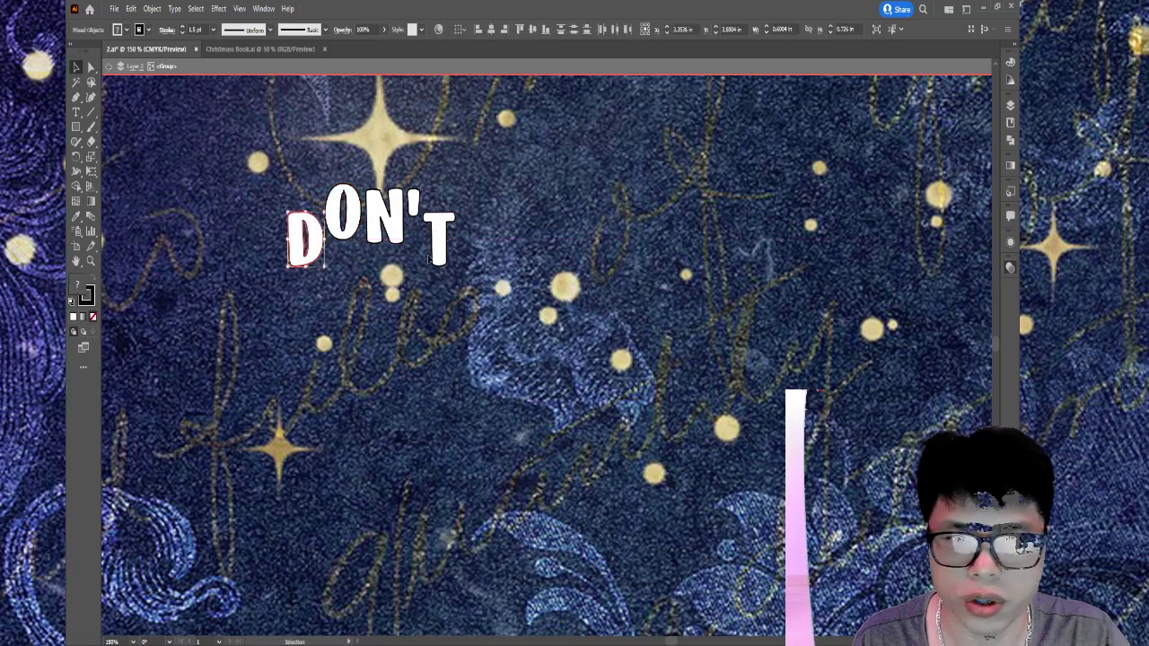
click(465, 293)
key(ctrl+minus)
key(ctrl+minus)
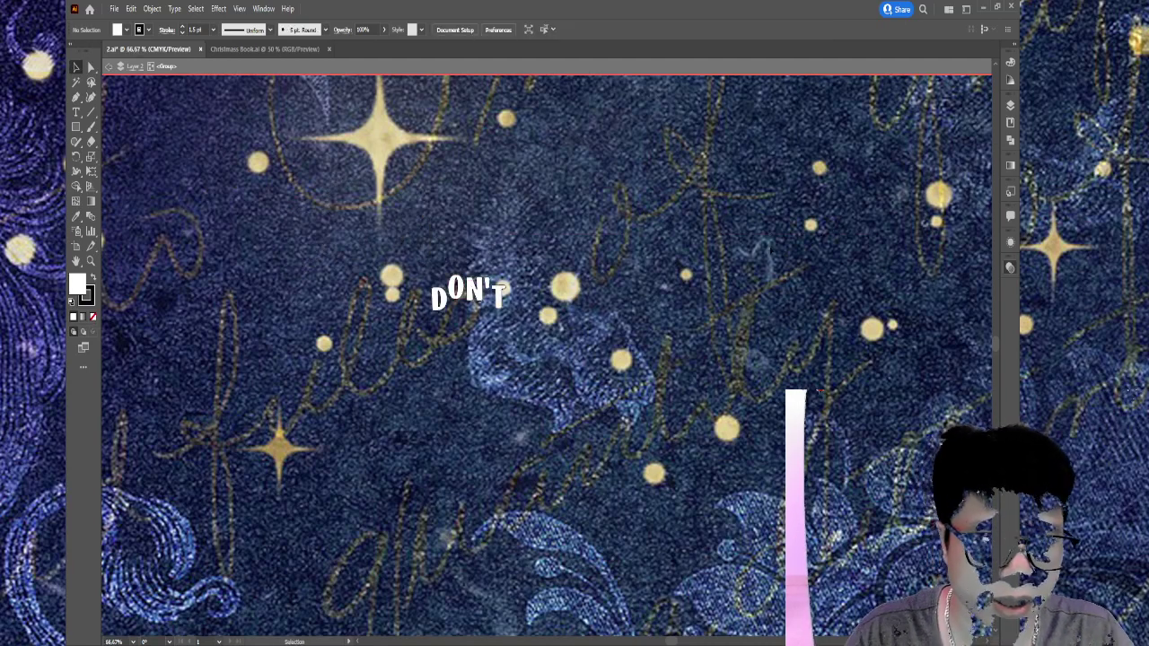
key(ctrl+plus)
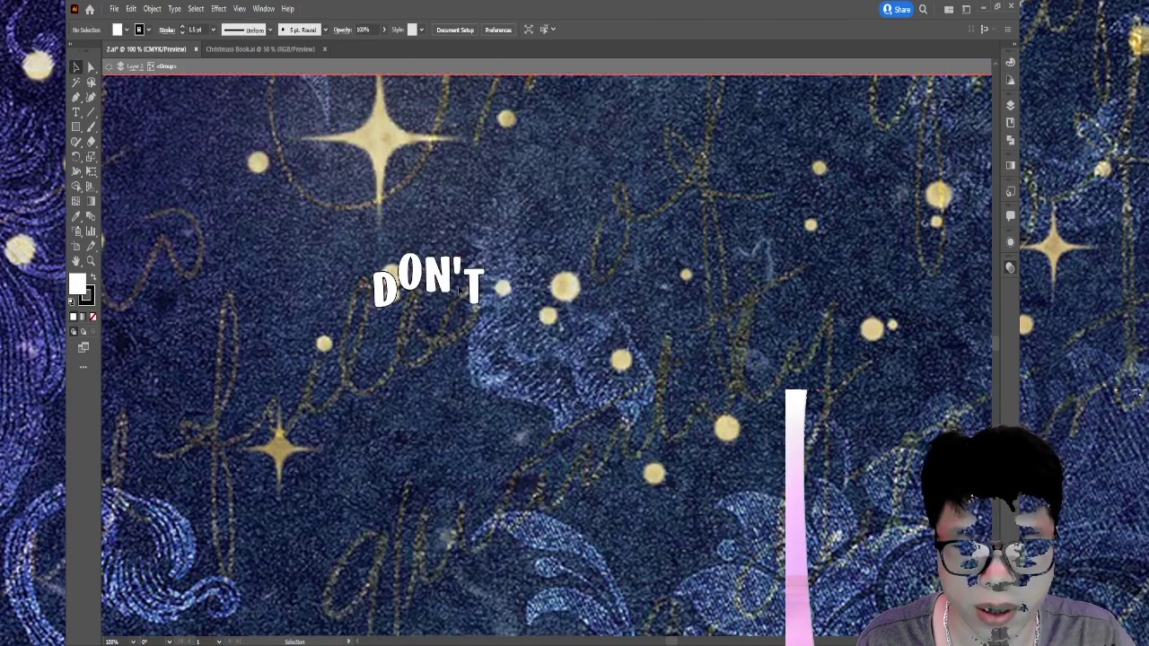
- Review the staggered letters and nudge the T up into line with DON'
click(442, 269)
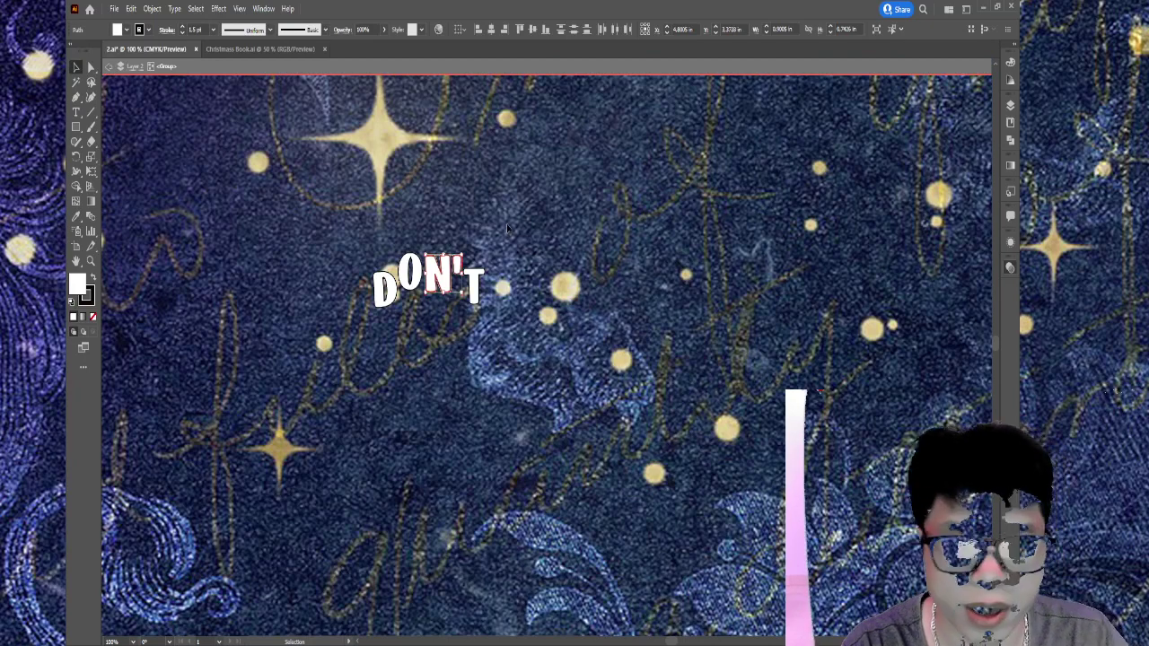
click(508, 227)
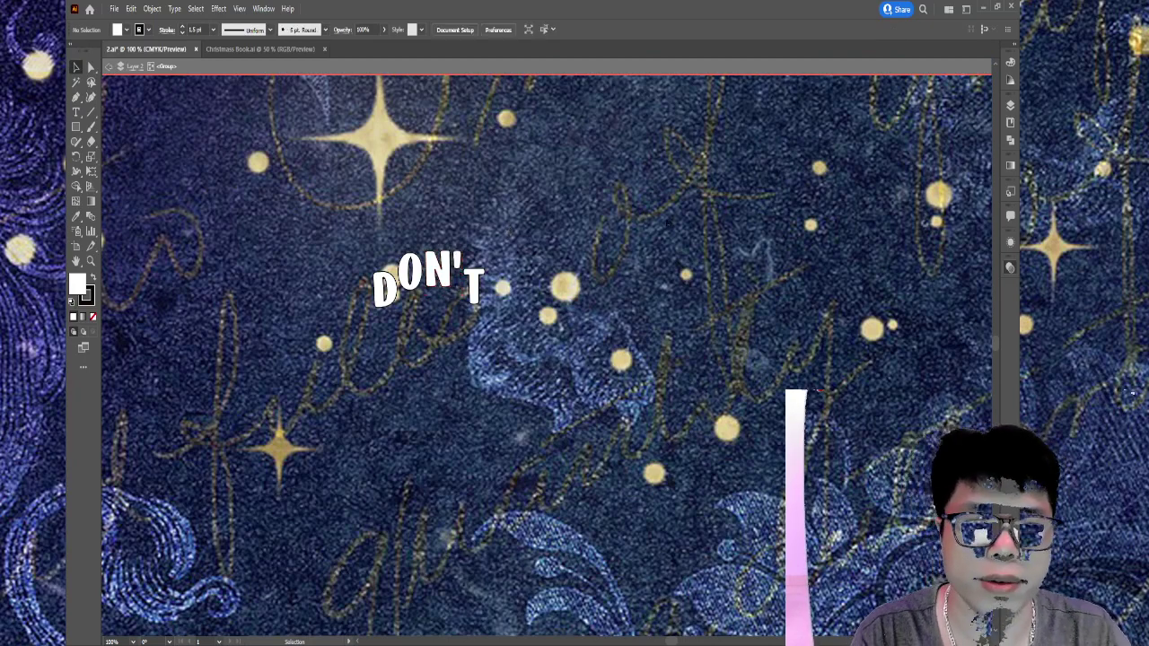
key(ctrl+plus)
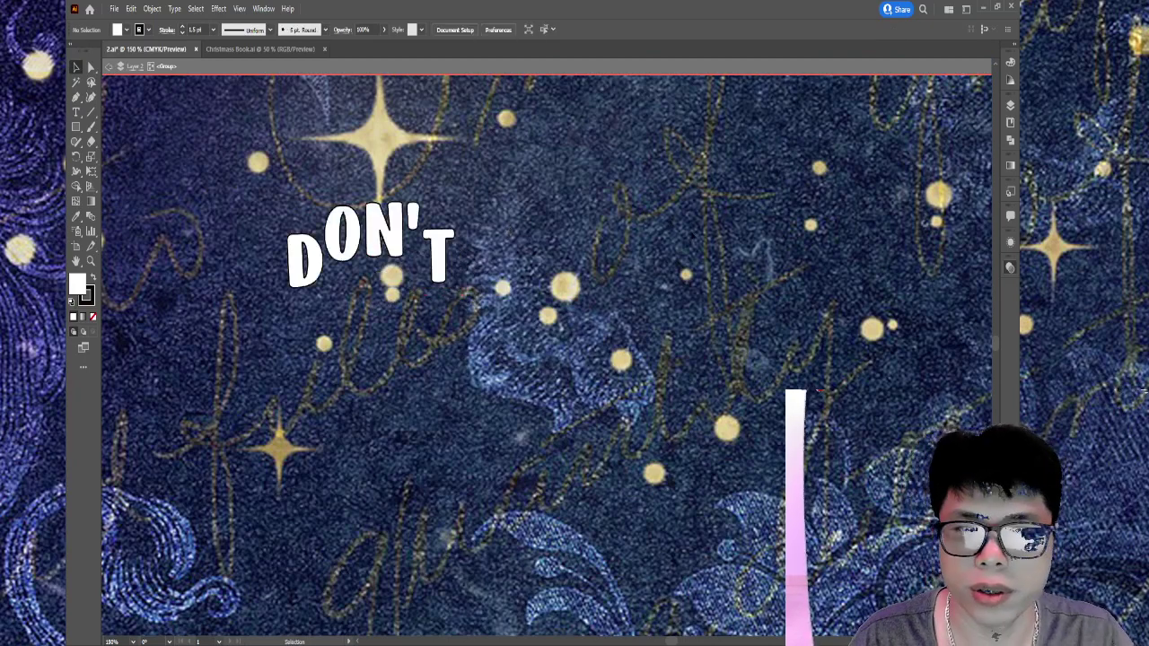
key(ctrl+minus)
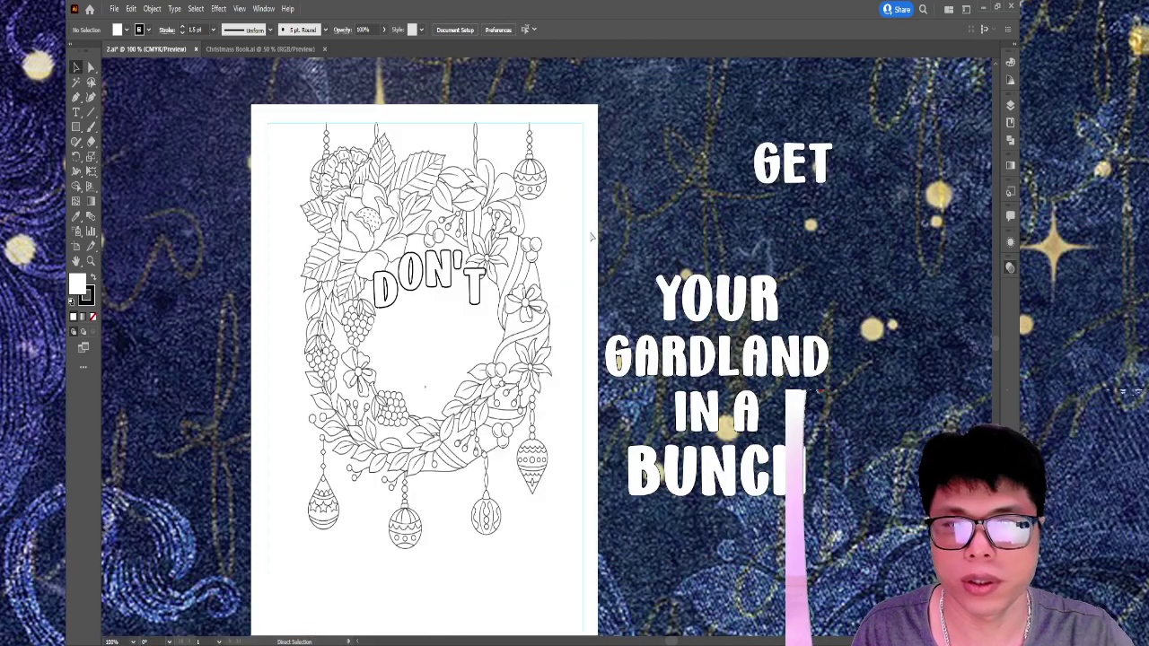
key(ctrl+plus)
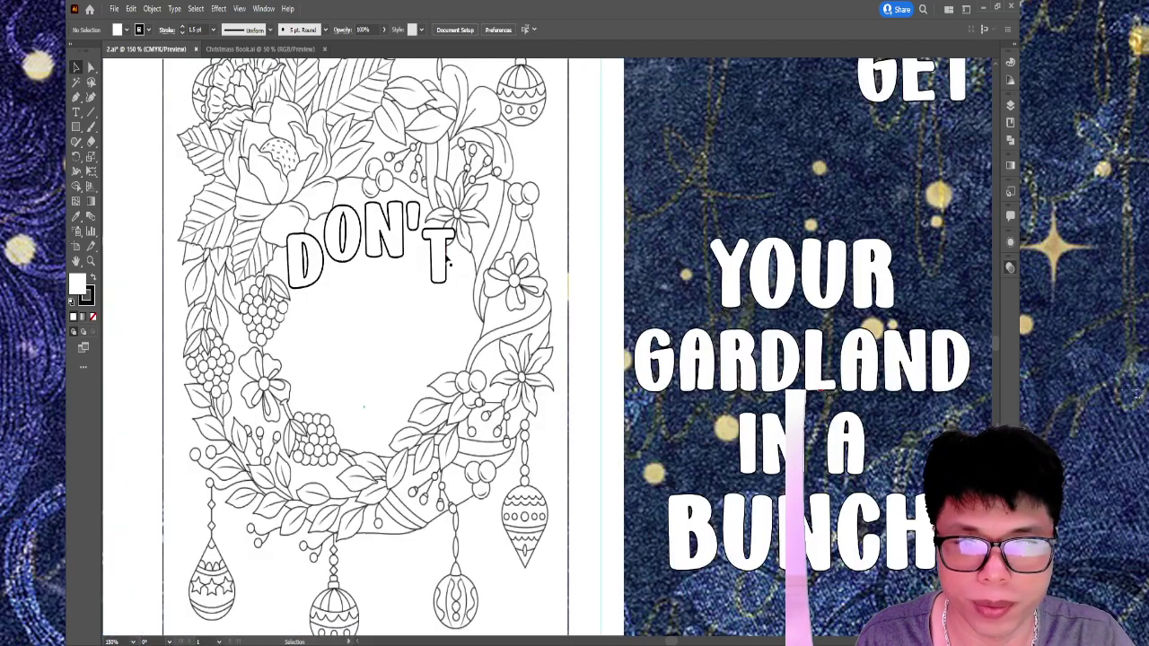
double_click(441, 259)
click(441, 267)
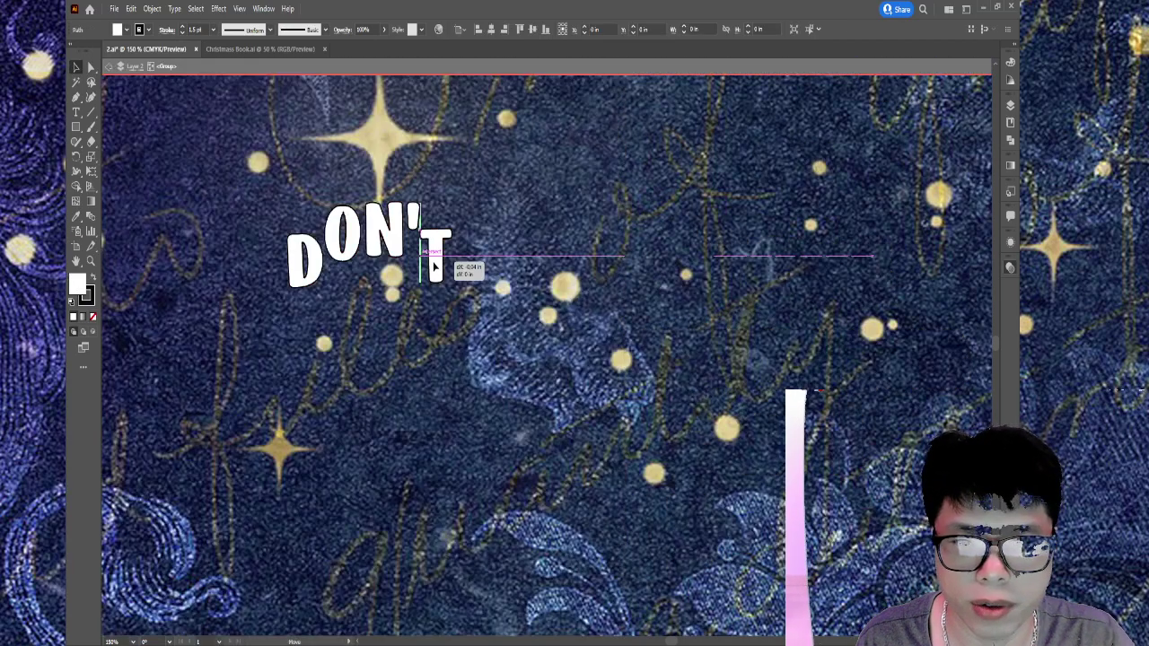
drag(438, 267, 437, 259)
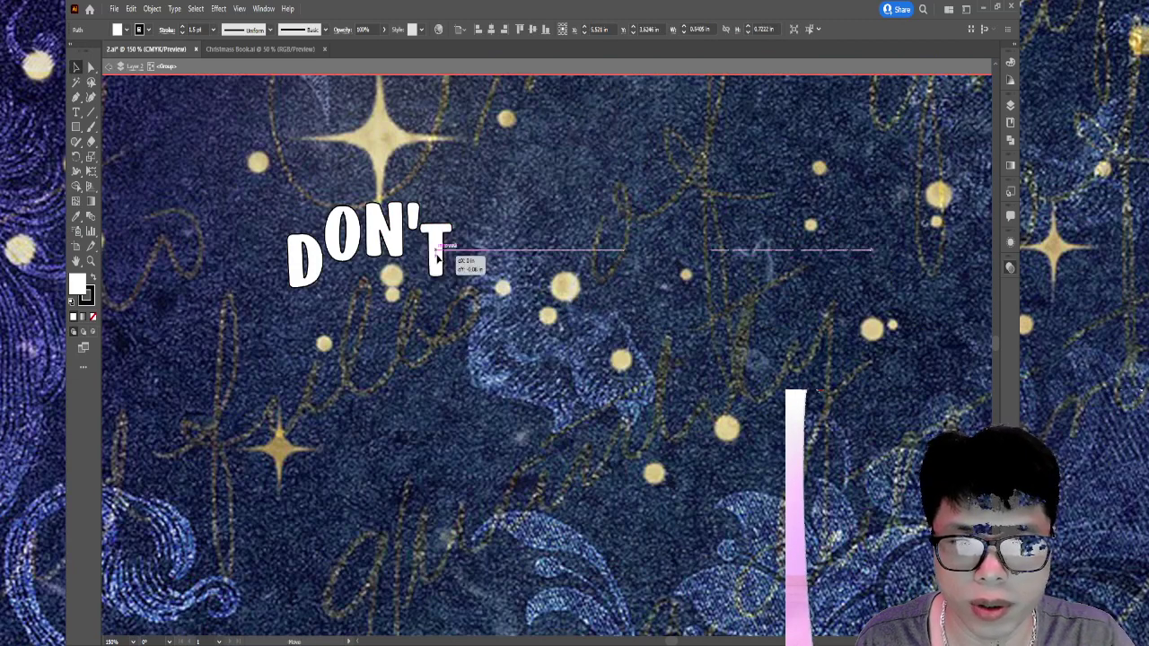
double_click(599, 239)
- Paste the GET lettering and place it below DON'T
key(ctrl+minus)
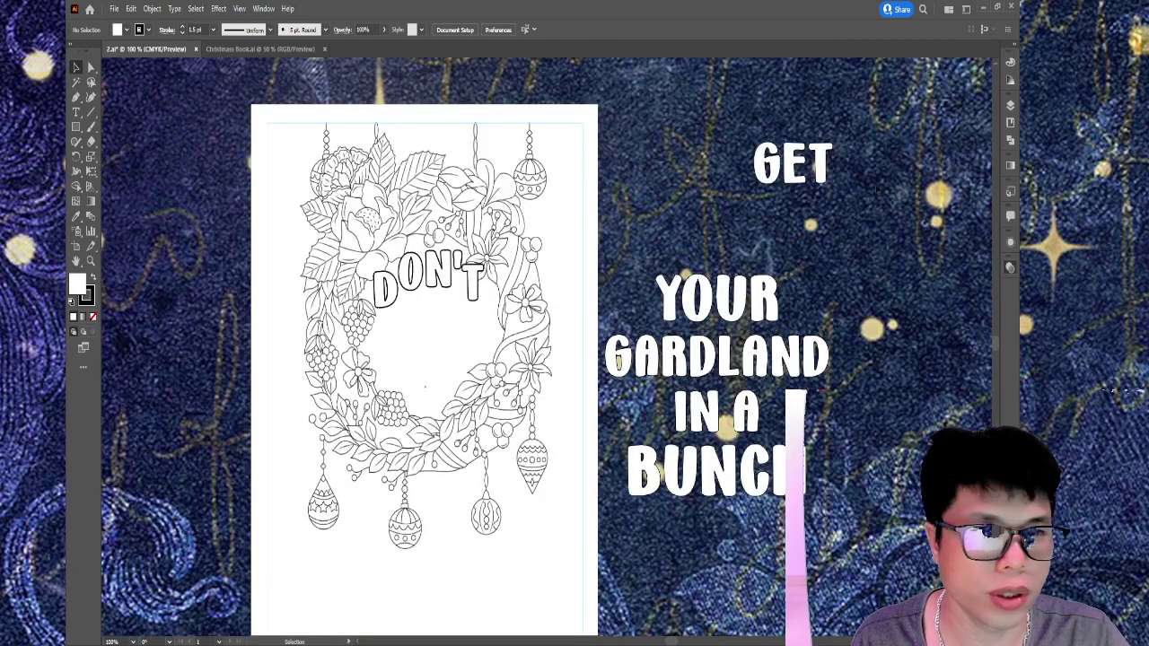
key(ctrl+v)
mouse_move(425, 387)
mouse_down()
mouse_move(430, 325)
mouse_move(423, 334)
mouse_up()
- Nudge the GET lettering up and left so it sits snugly under DON'T
click(572, 229)
key(ctrl+plus)
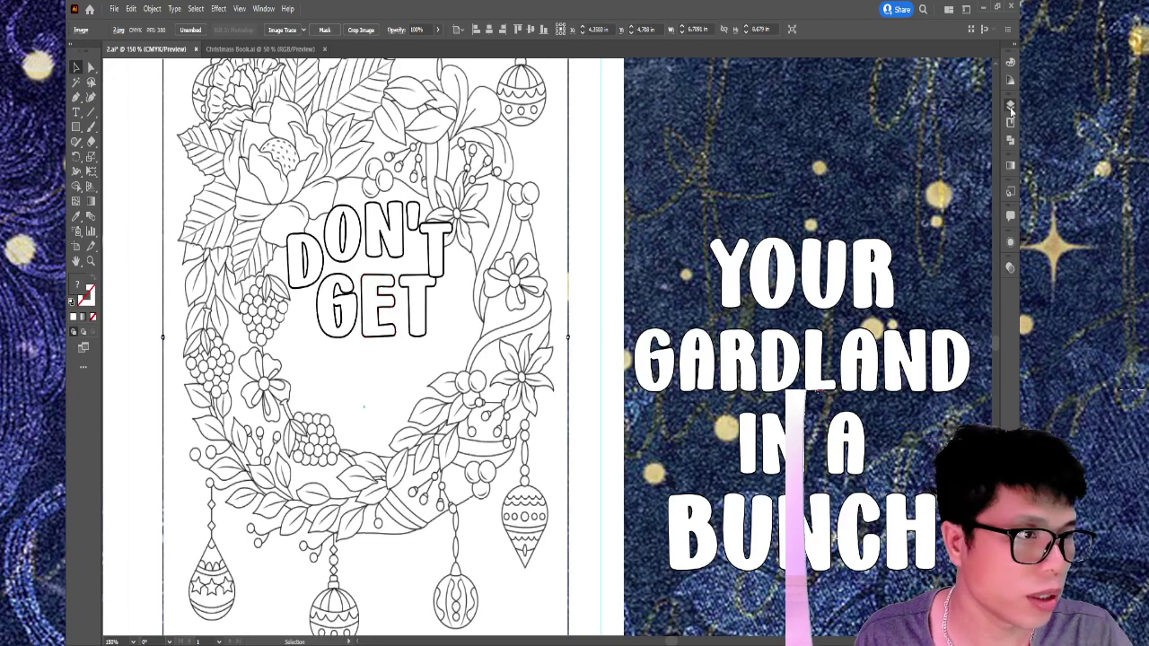
click(703, 565)
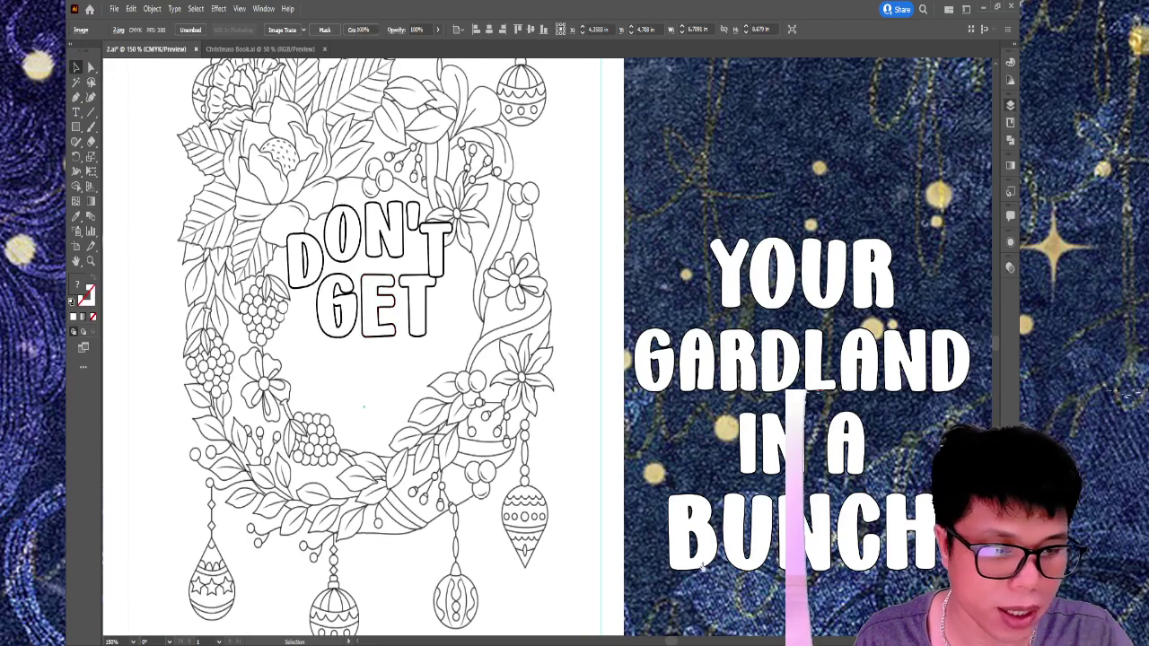
click(426, 310)
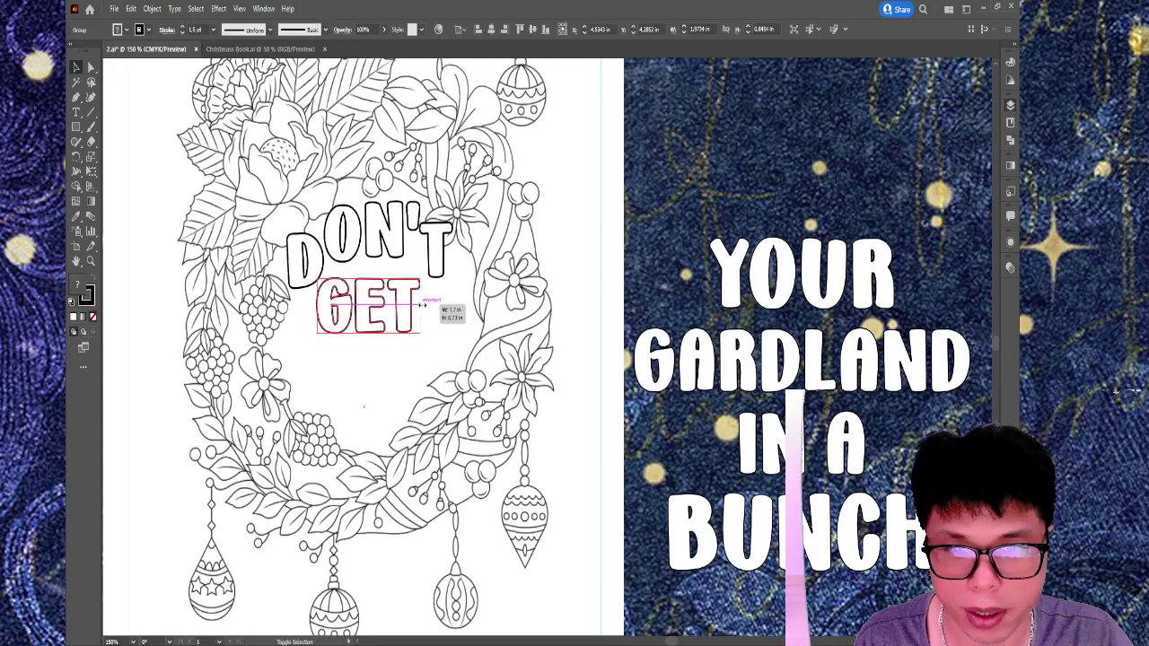
drag(422, 305, 413, 287)
- Bring the YOUR lettering onto the artboard and position it beneath GET
key(ctrl+shift+a)
key(ctrl+1)
drag(561, 238, 452, 175)
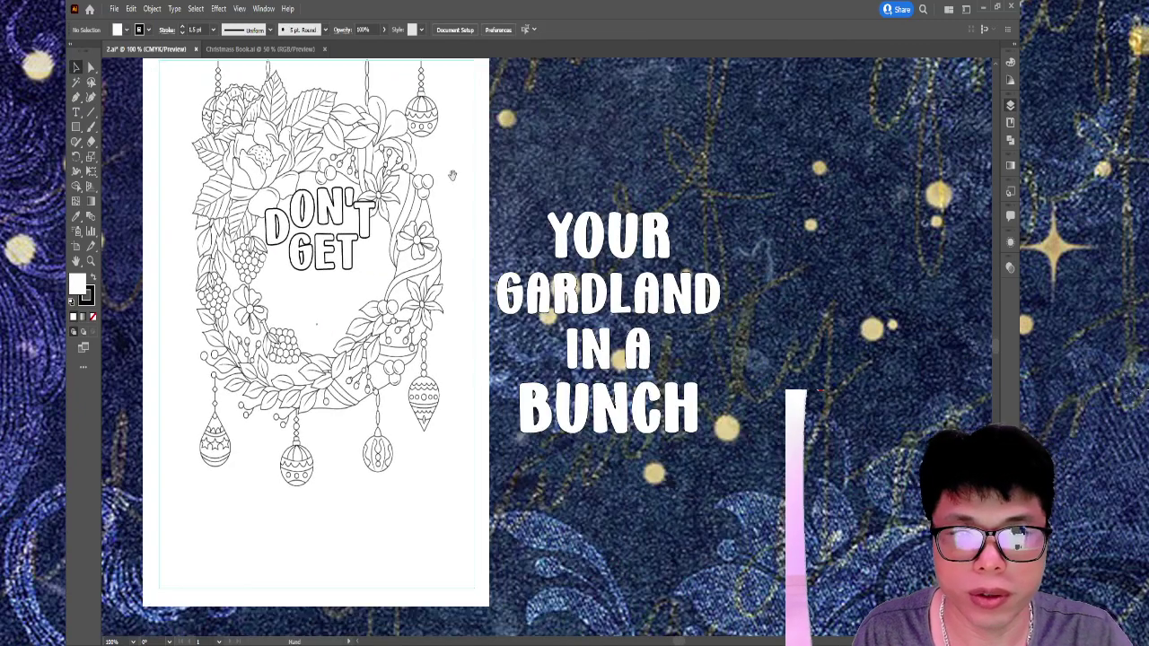
key(ctrl+a)
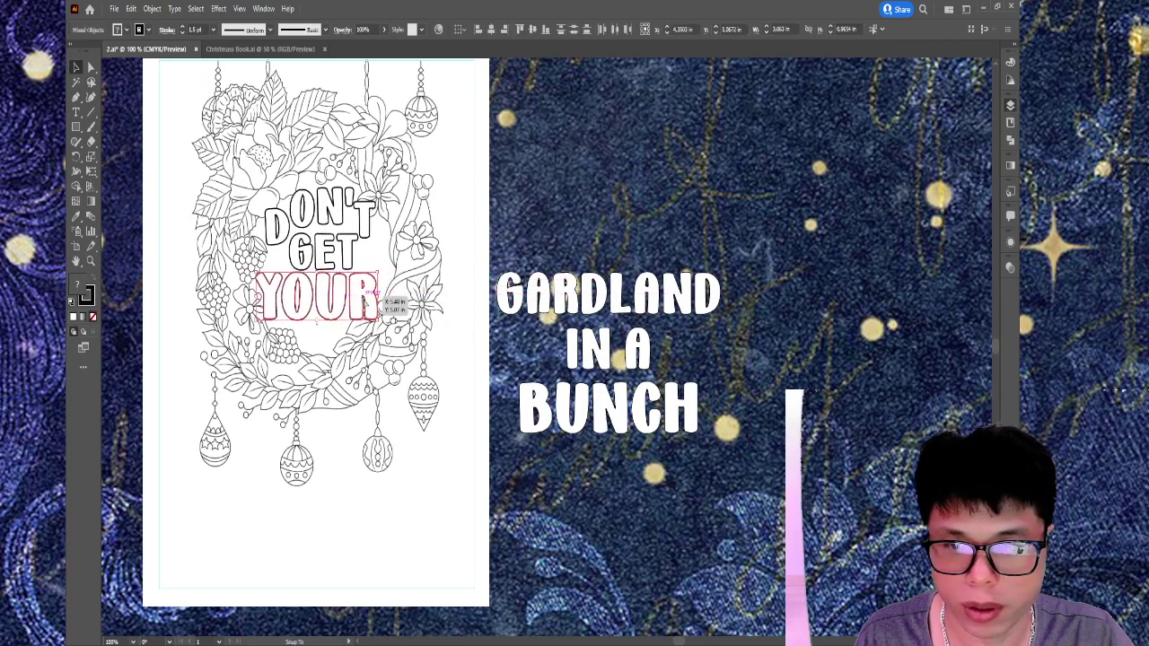
drag(381, 298, 361, 310)
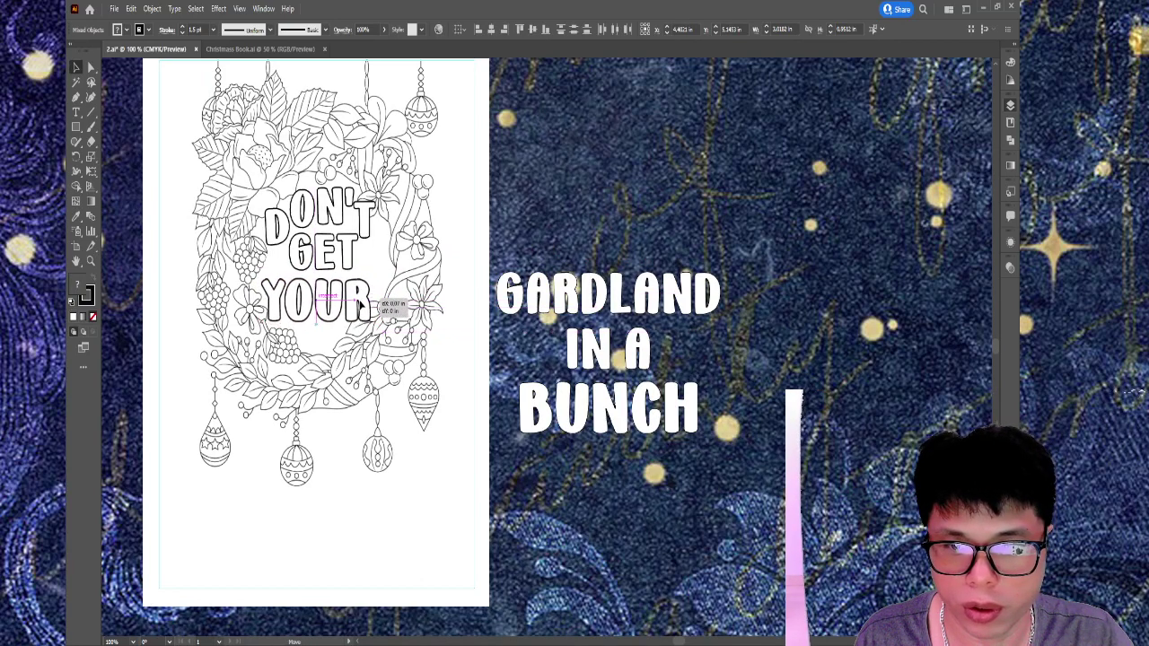
drag(362, 310, 364, 305)
click(433, 186)
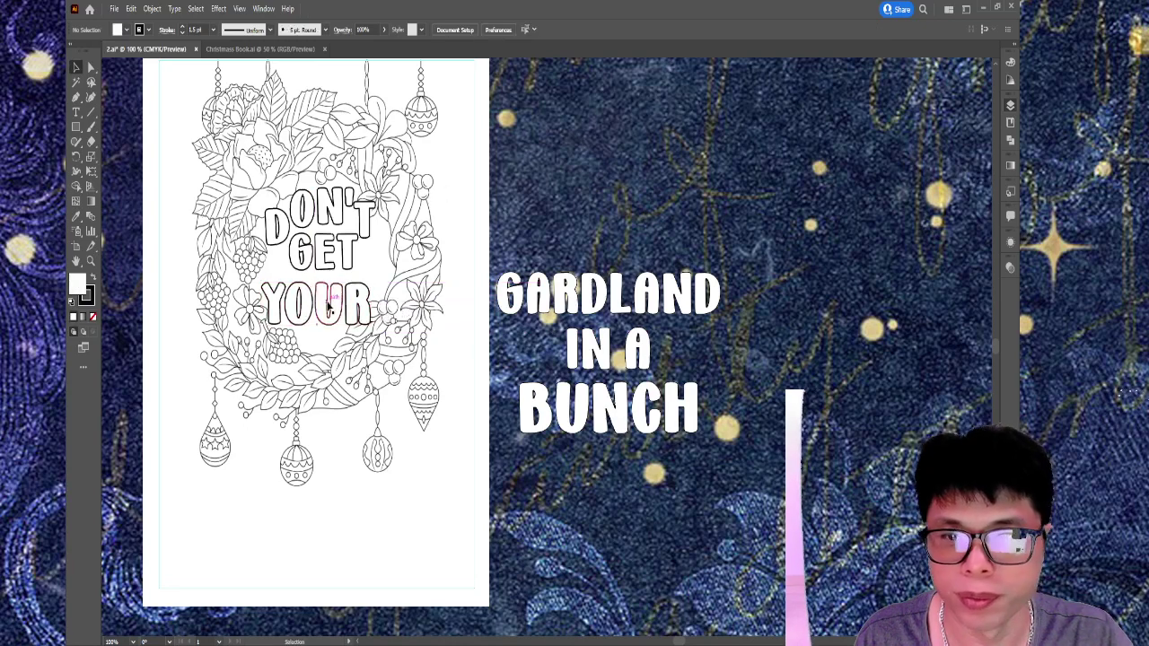
- Select the OUR letters of YOUR and scale them up slightly
click(321, 266)
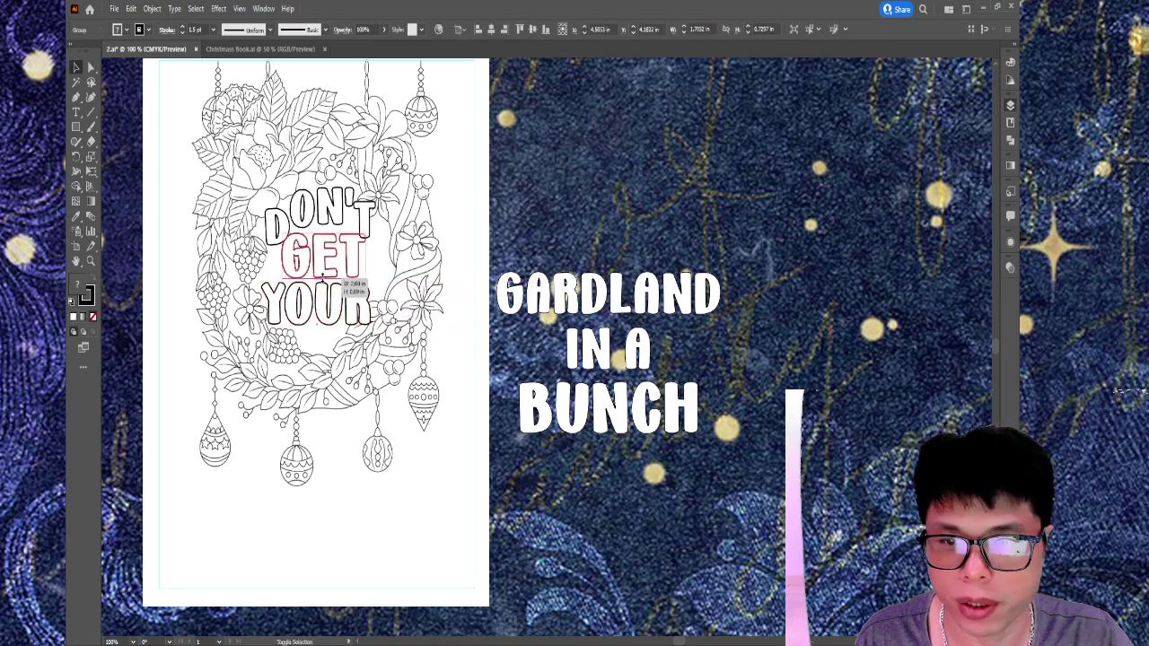
click(320, 306)
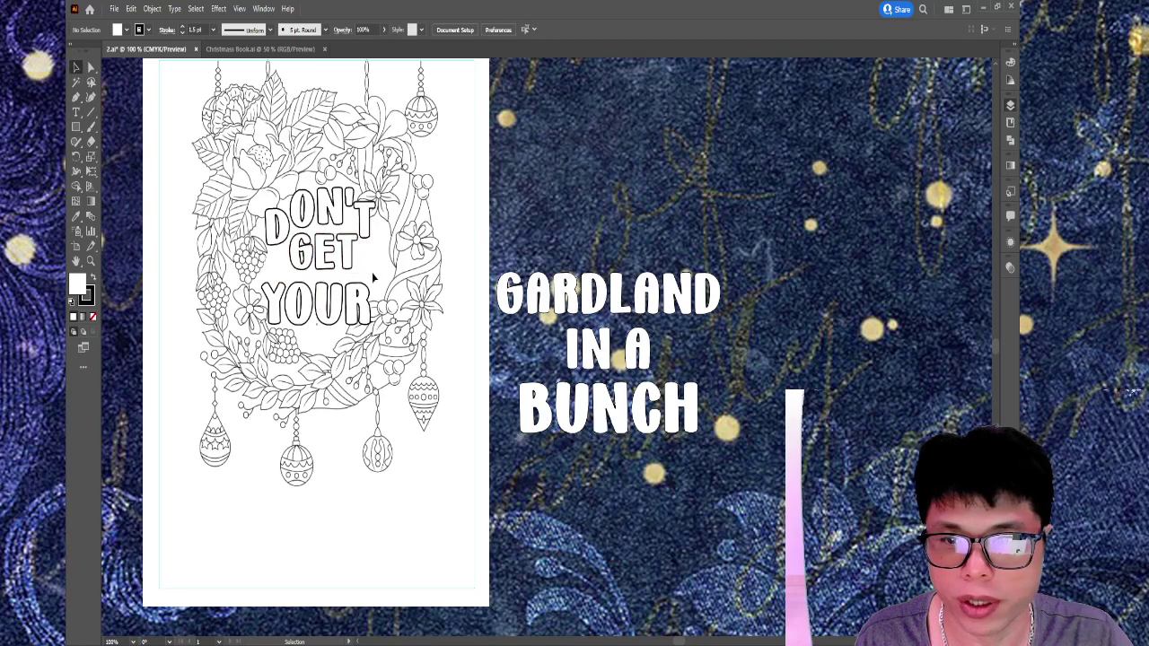
click(293, 314)
drag(376, 280, 370, 280)
click(312, 286)
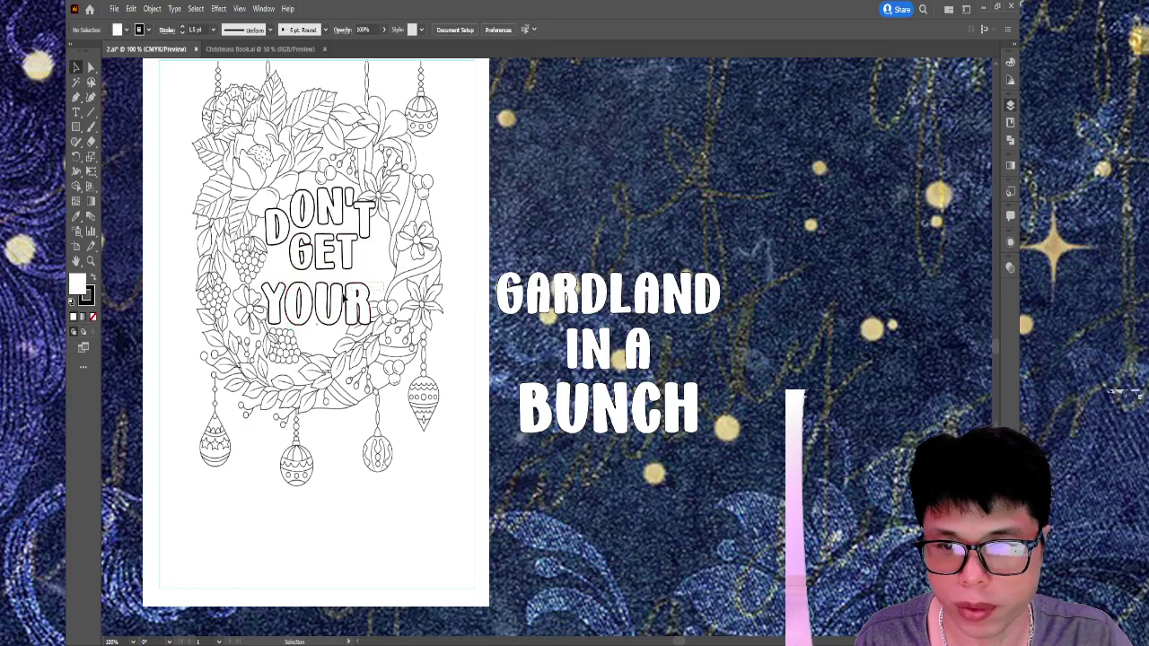
click(271, 305)
drag(375, 280, 368, 295)
key(ctrl+shift+a)
key(ctrl+minus)
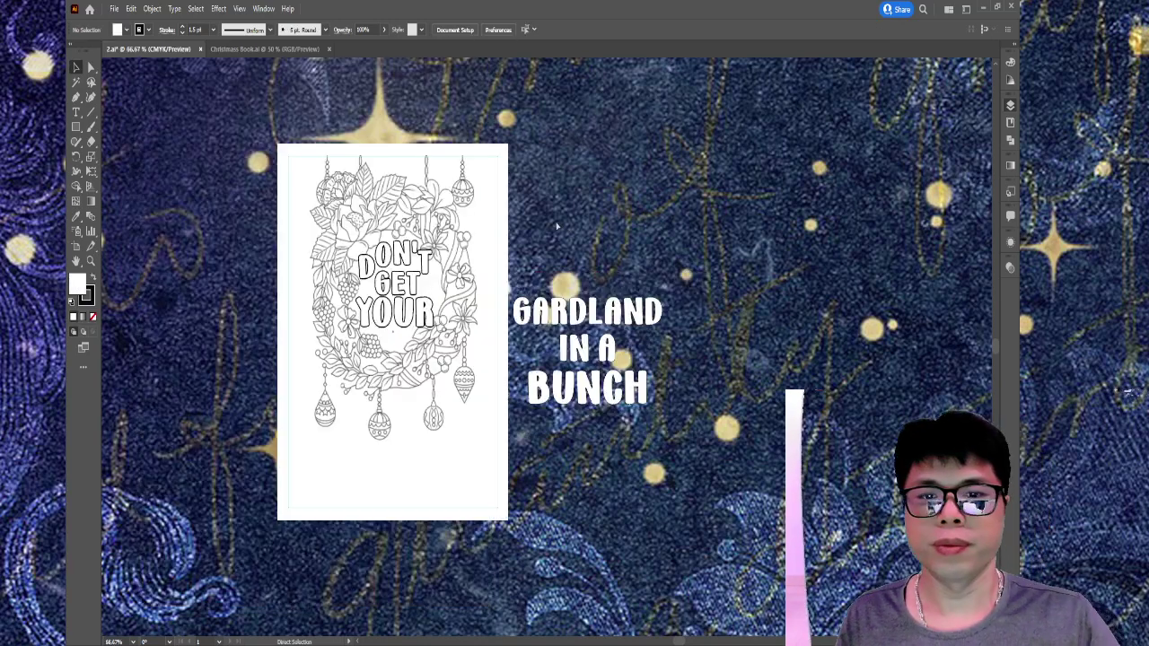
key(ctrl+minus)
key(ctrl+plus)
key(ctrl+plus)
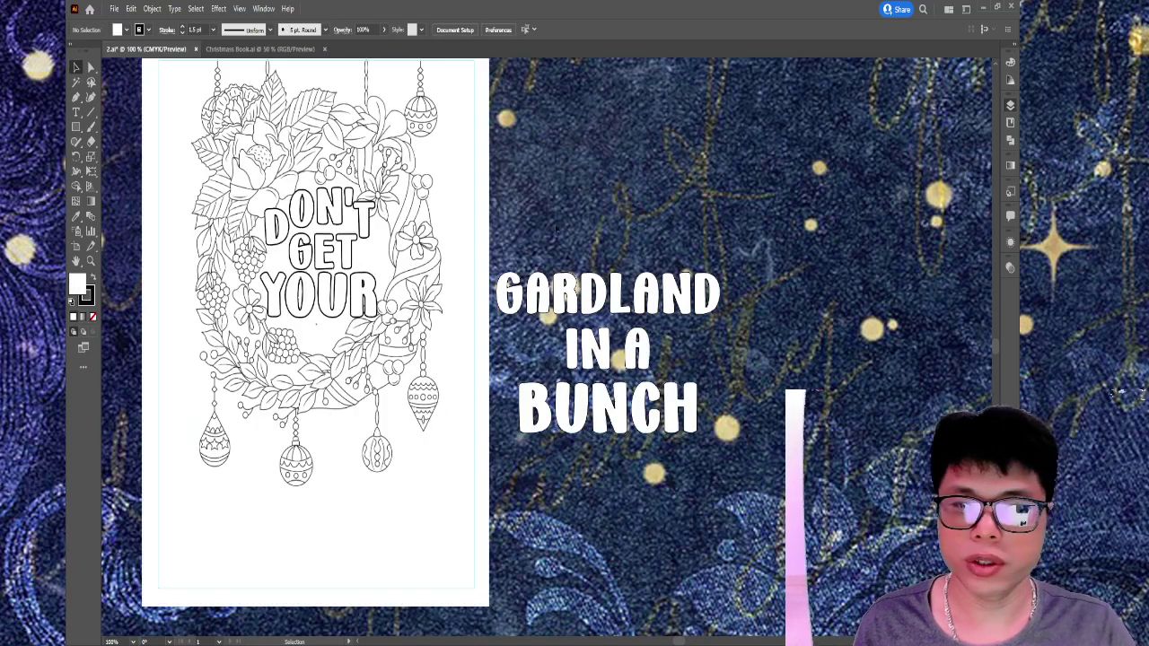
drag(556, 217, 530, 162)
key(ctrl+minus)
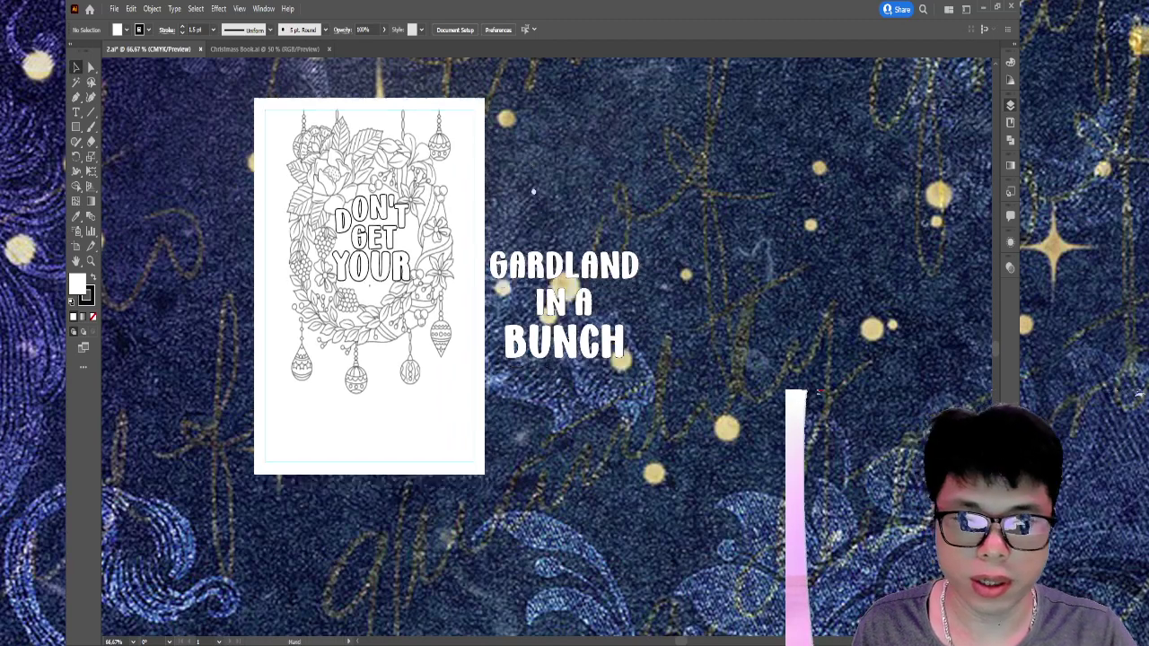
drag(639, 236, 615, 192)
click(549, 233)
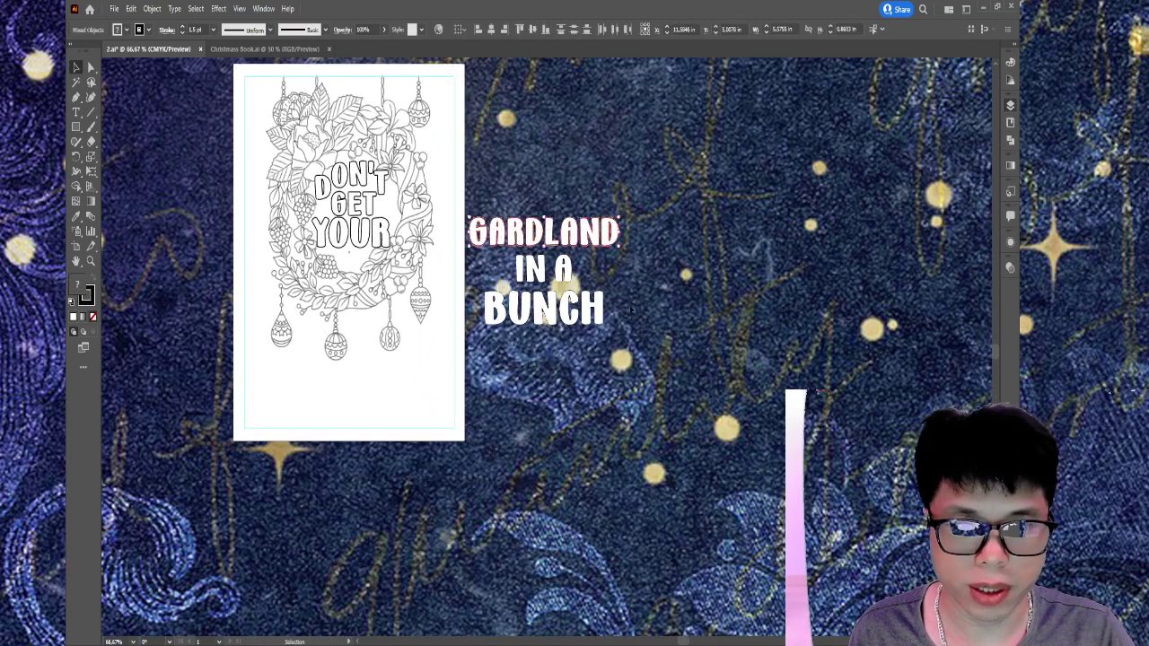
click(631, 309)
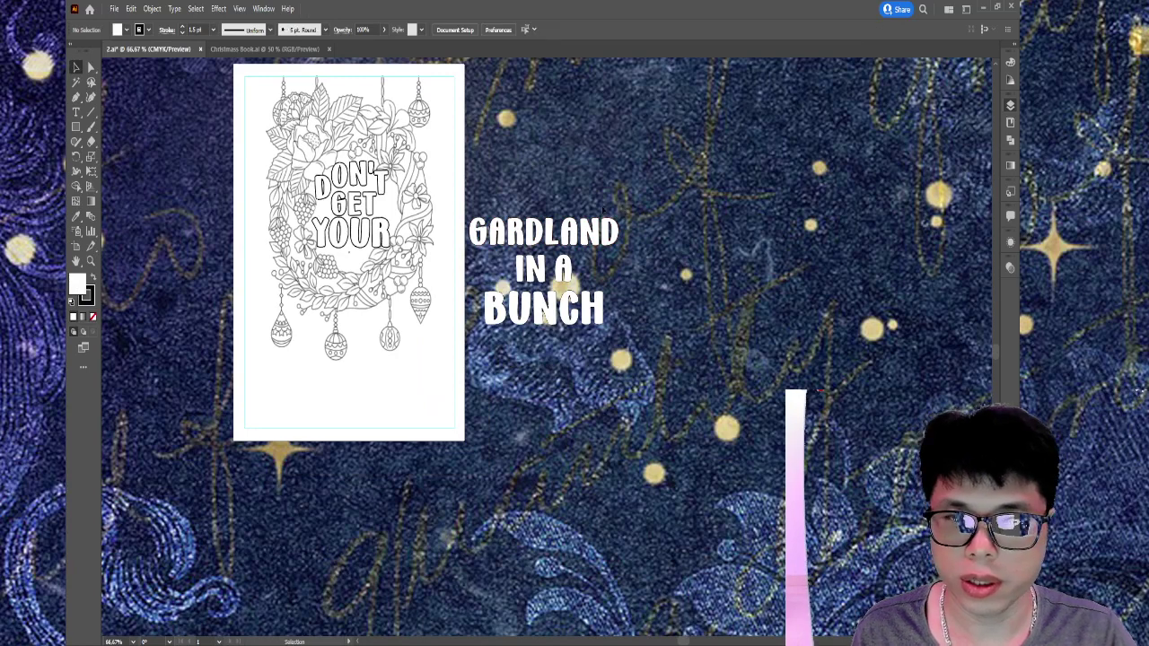
key(ctrl+1)
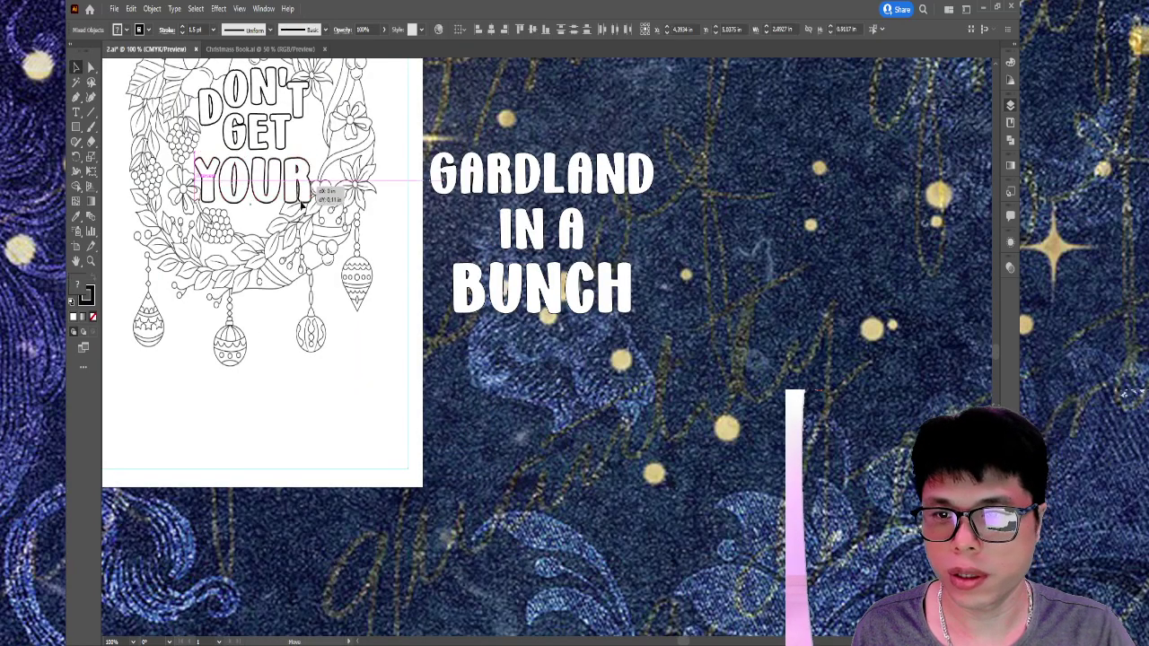
drag(256, 175, 234, 429)
drag(296, 161, 386, 228)
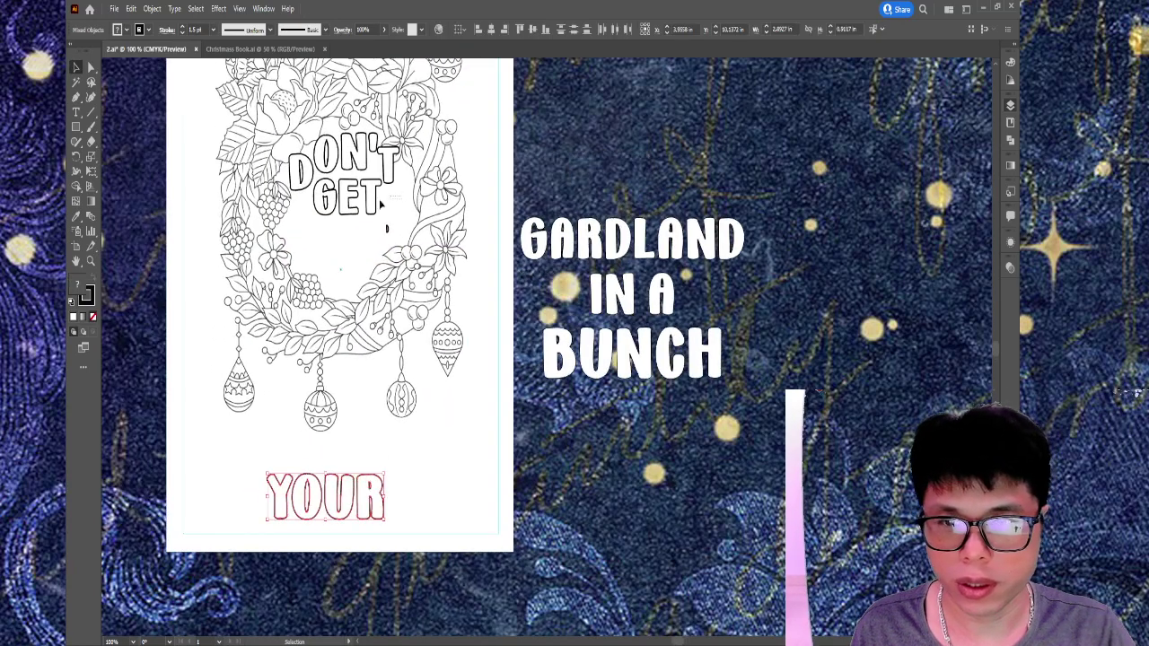
click(357, 208)
click(393, 219)
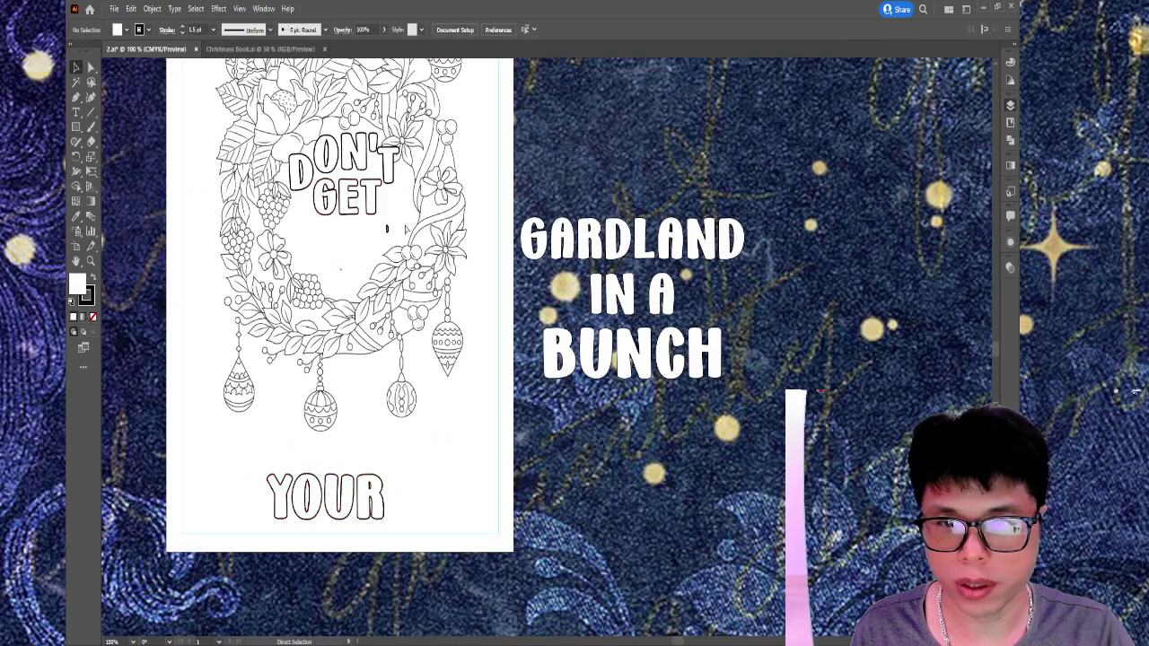
drag(385, 476, 403, 218)
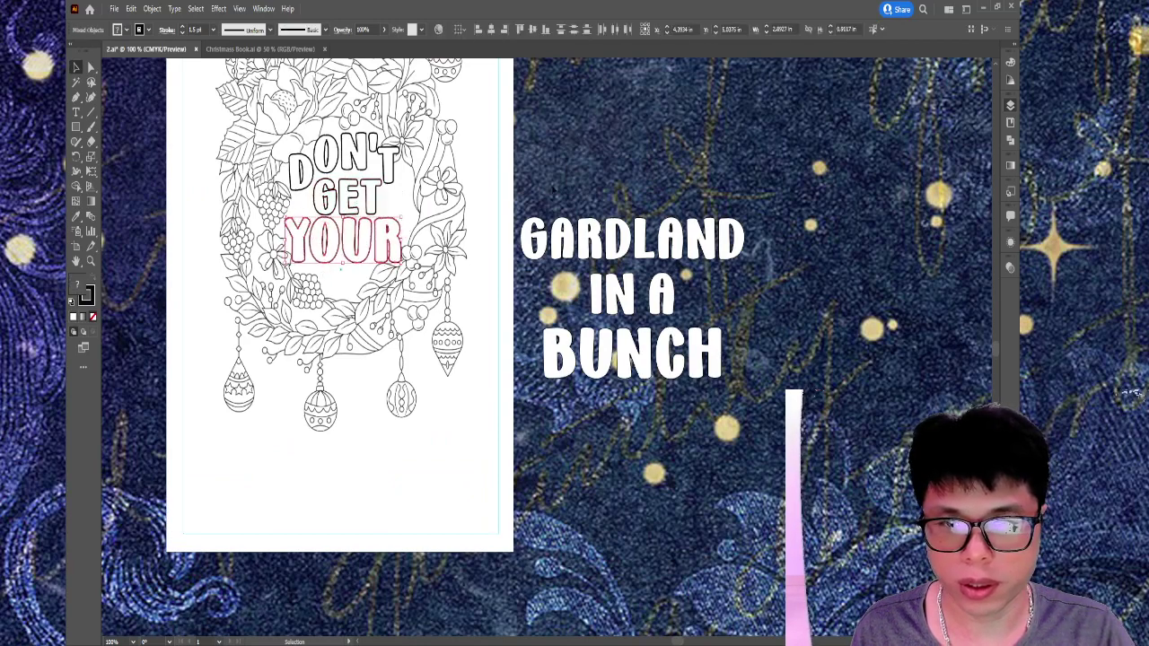
click(413, 244)
key(ctrl+z)
key(ctrl+z)
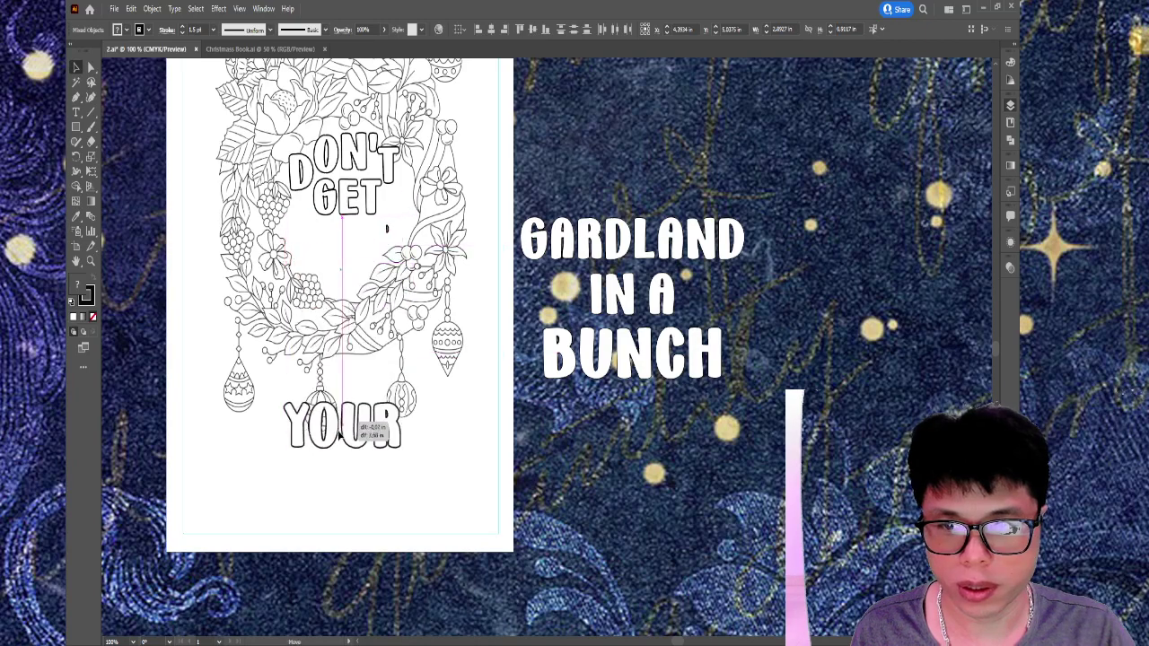
key(ctrl+z)
key(ctrl+shift+z)
key(ctrl+shift+z)
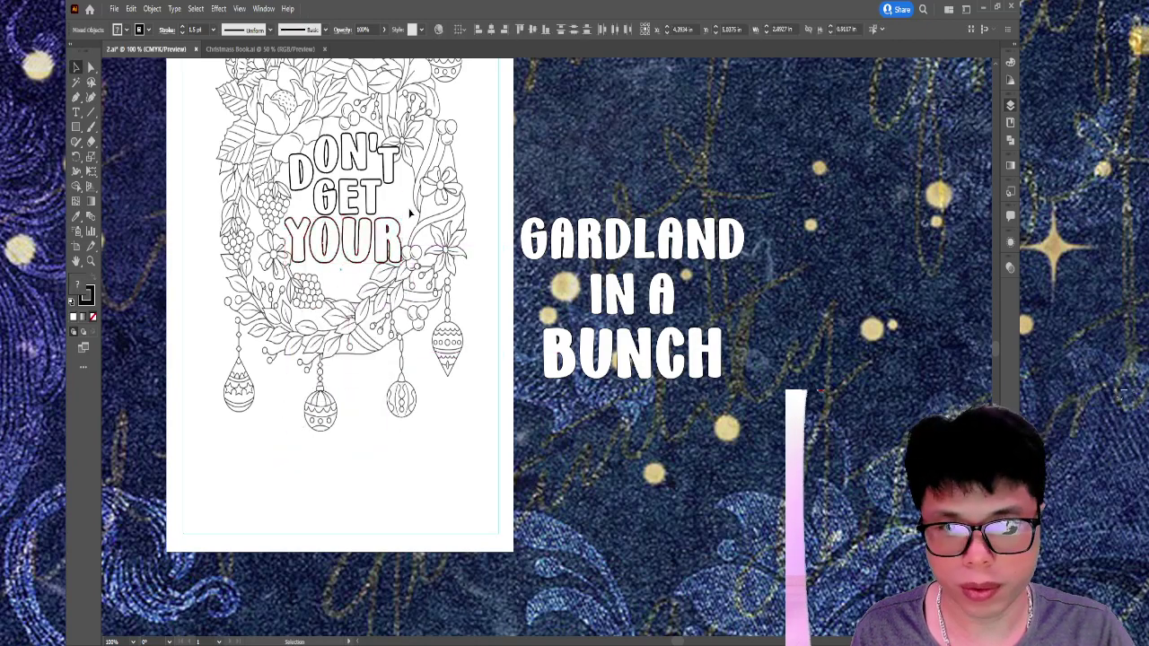
click(320, 251)
click(431, 268)
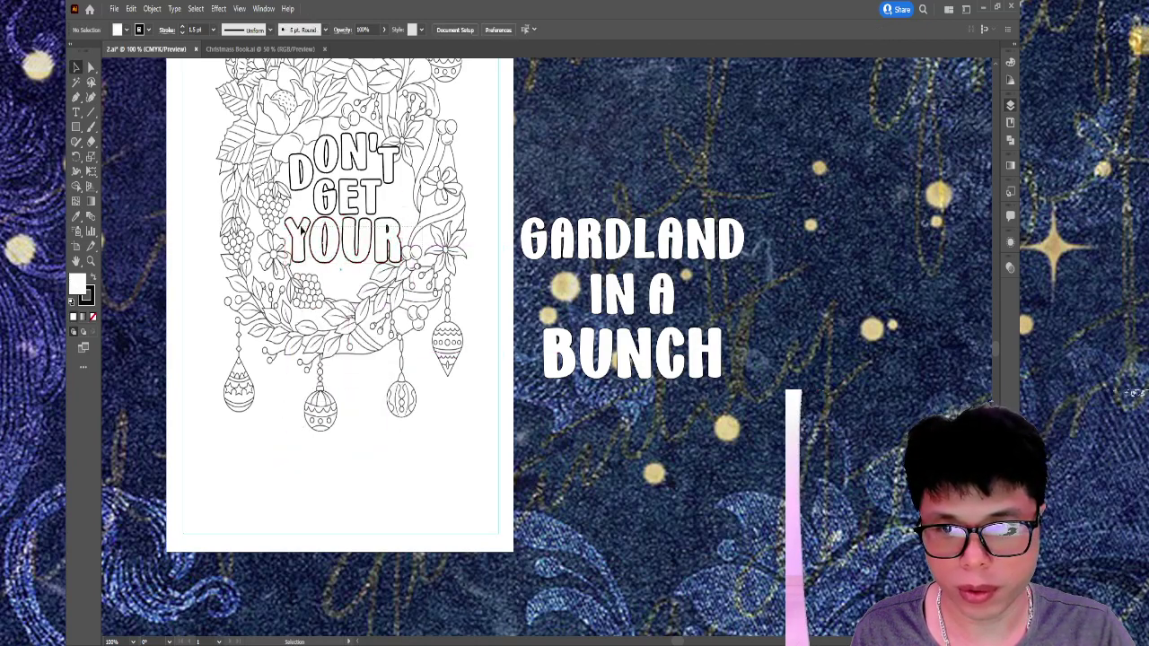
click(280, 230)
key(ctrl+z)
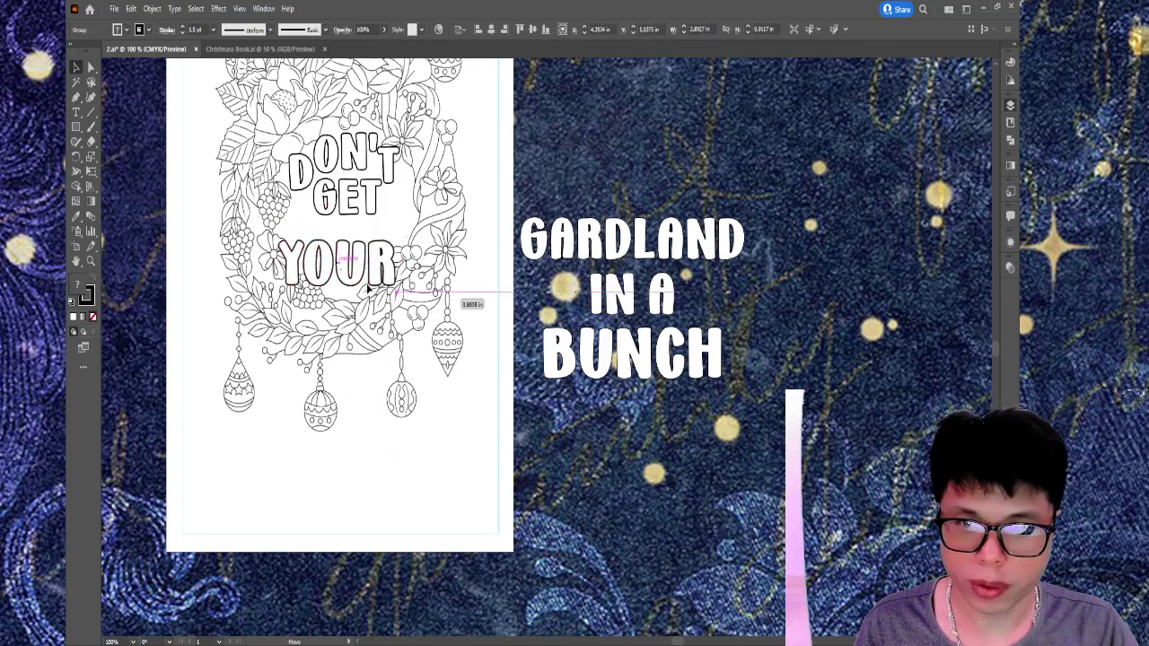
key(ctrl+z)
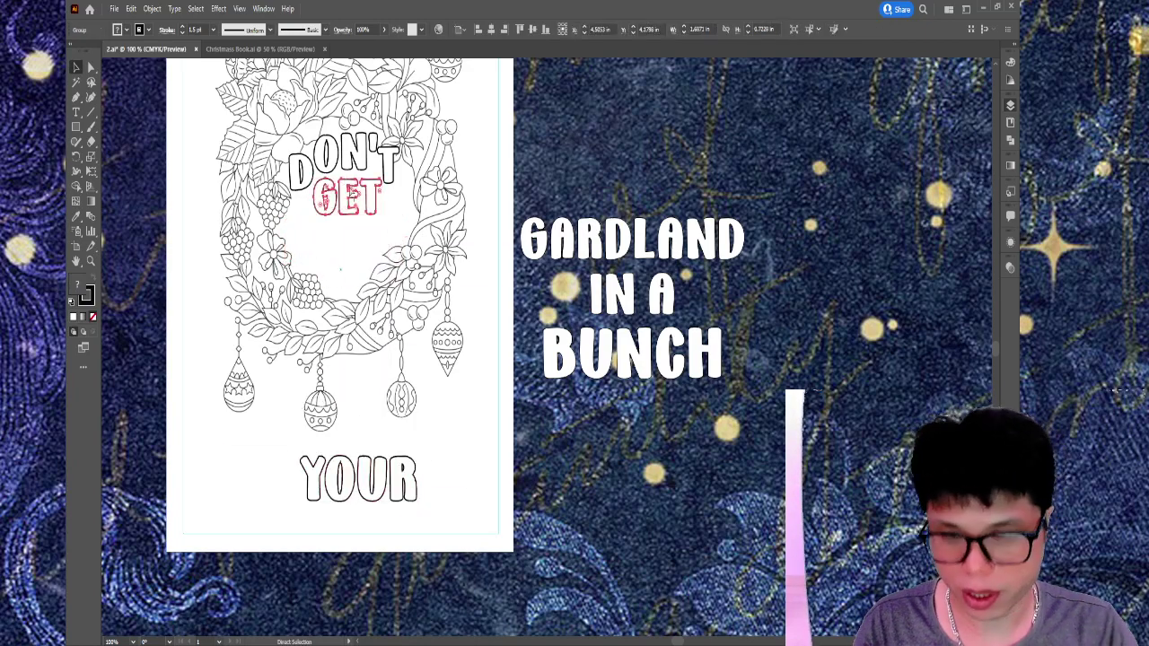
drag(352, 194, 346, 251)
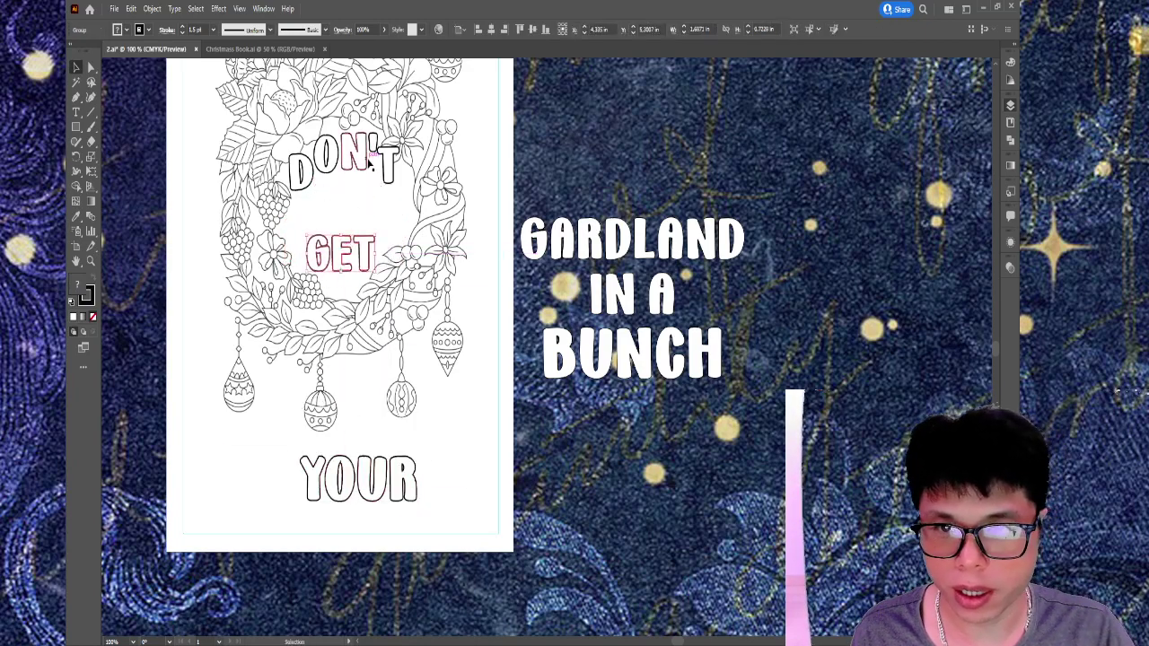
drag(355, 160, 355, 177)
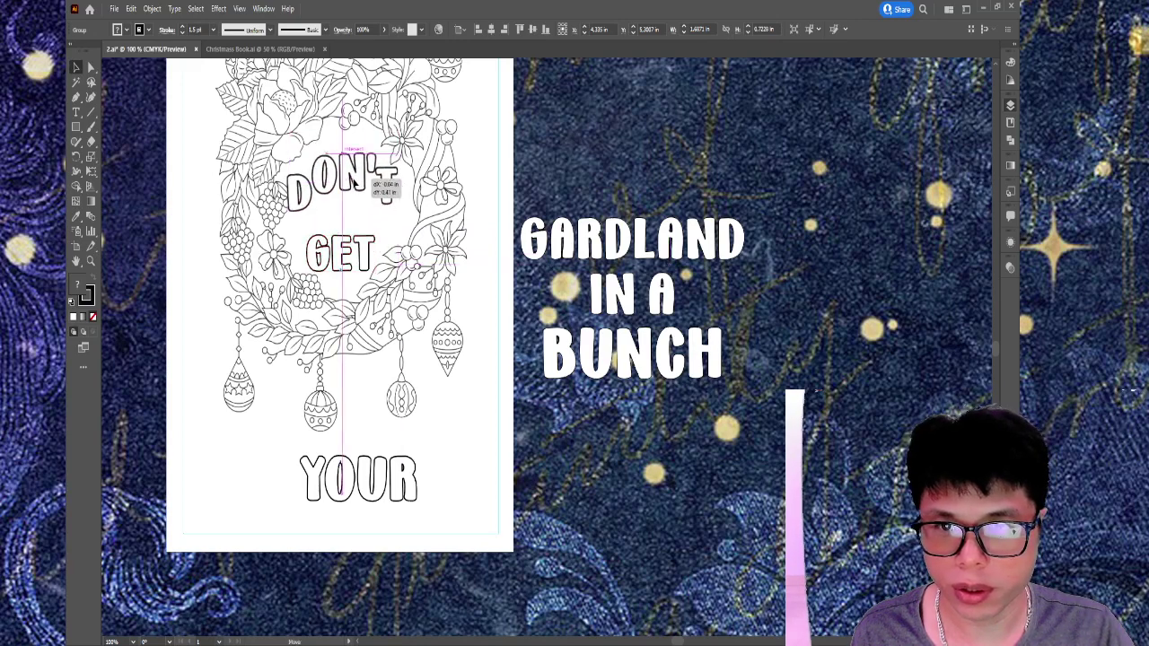
click(531, 139)
key(ctrl+minus)
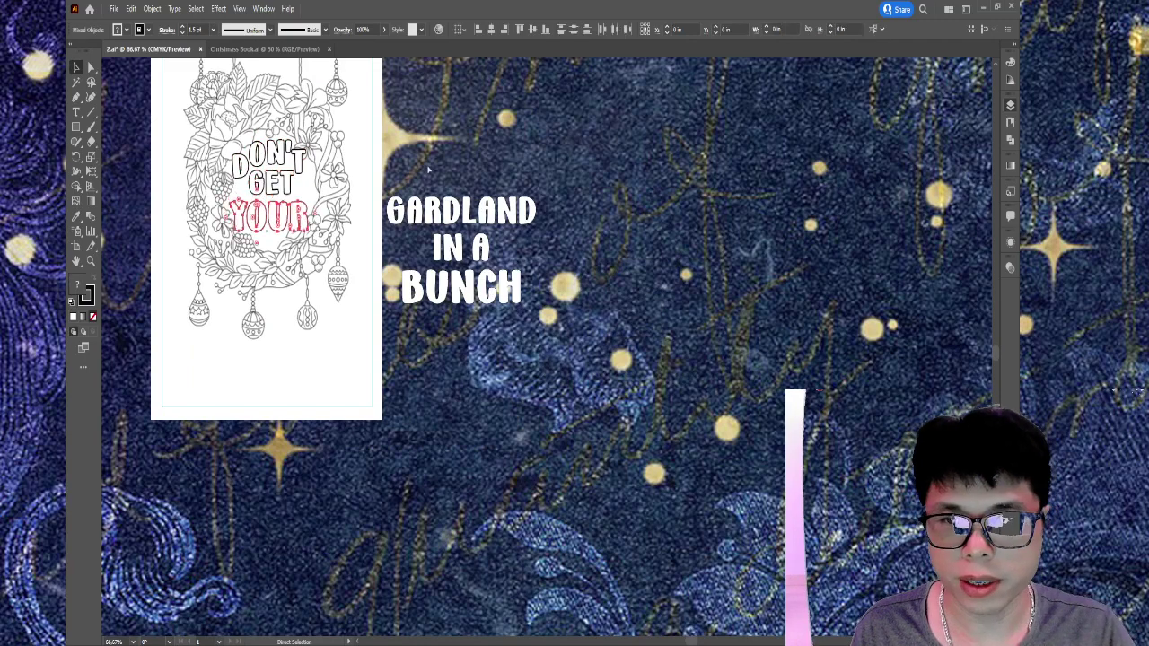
- Move YOUR off the page above GARDLAND
drag(269, 215, 432, 165)
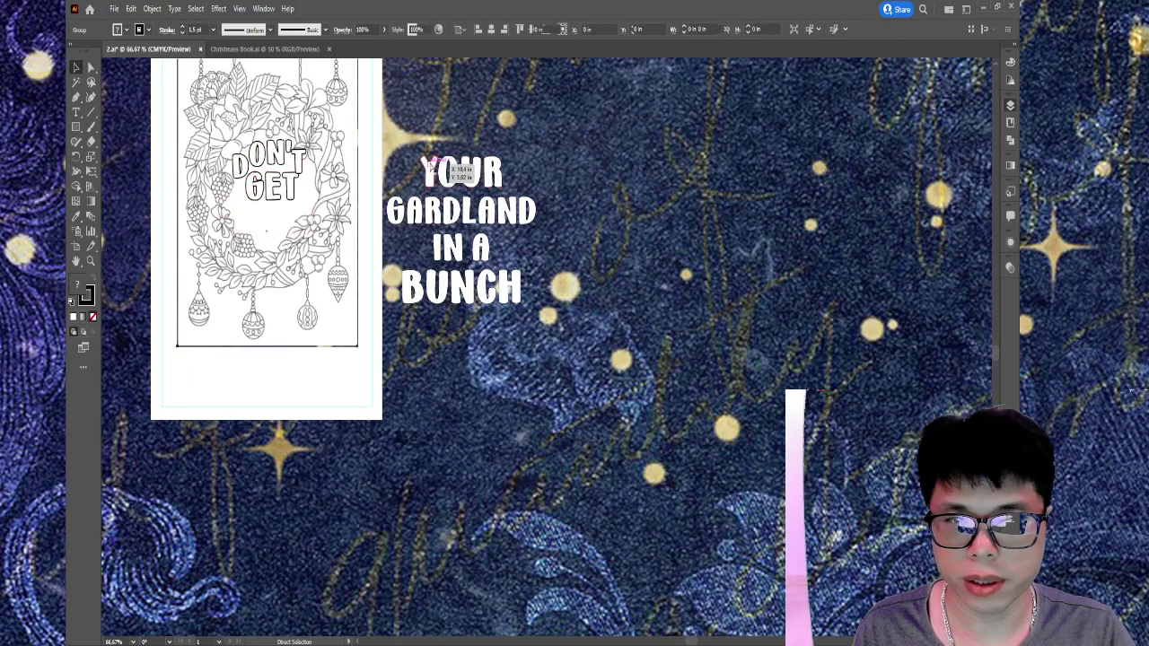
double_click(525, 164)
key(ctrl+z)
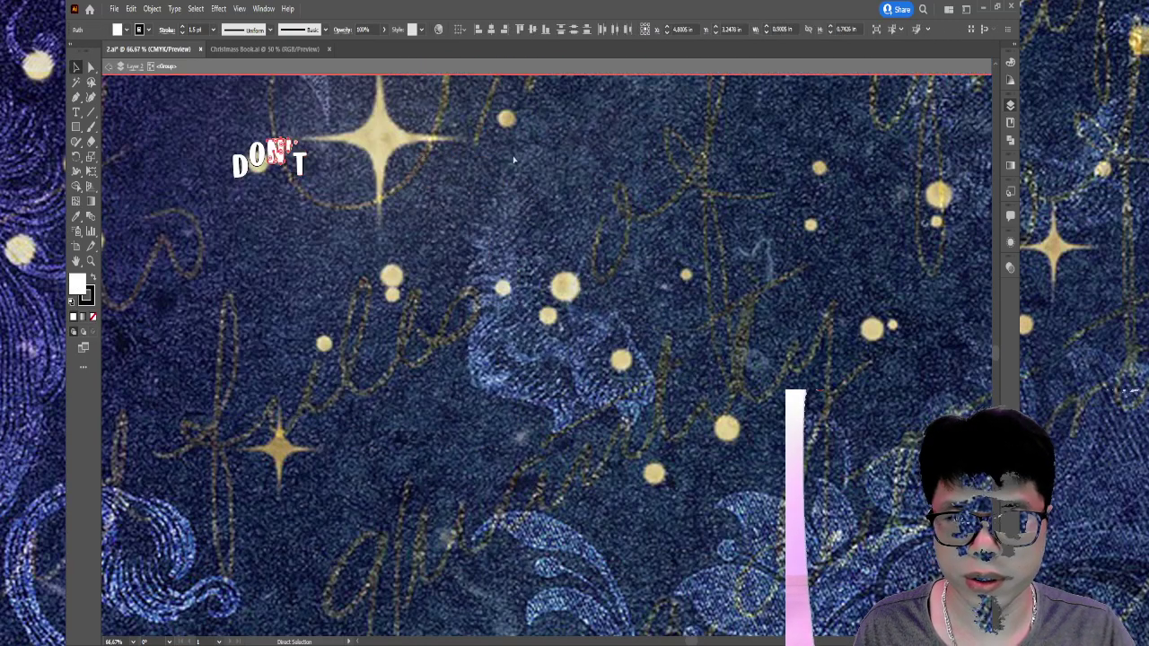
key(Escape)
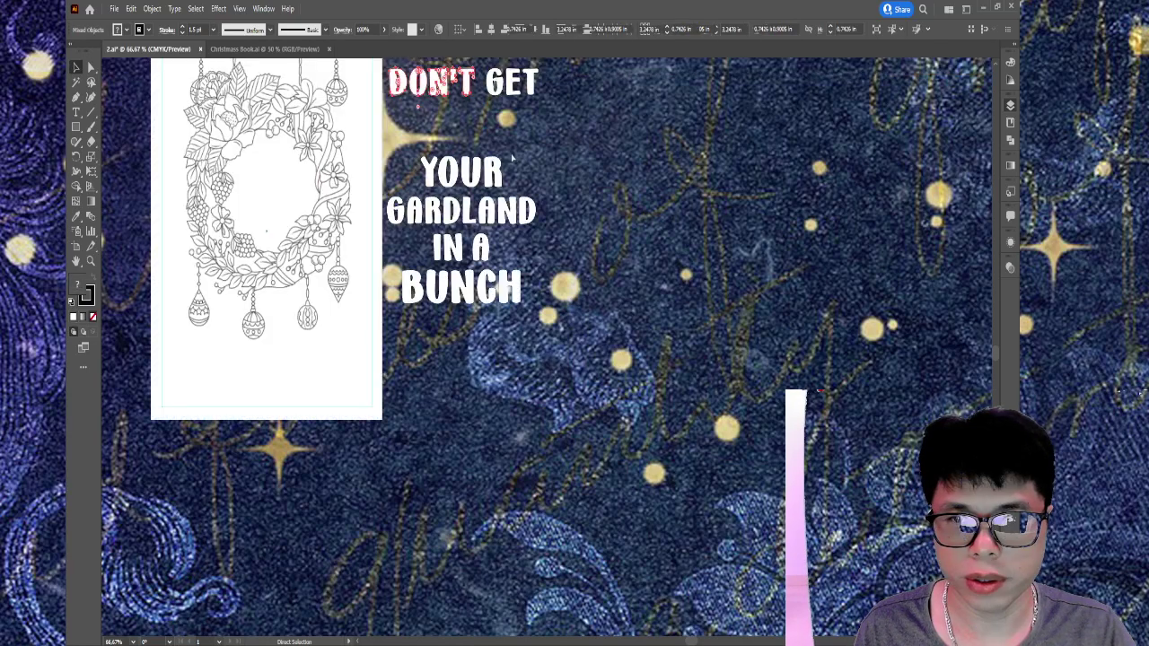
- Drag DON'T into the wreath's centre and scale it narrower
drag(489, 154, 303, 244)
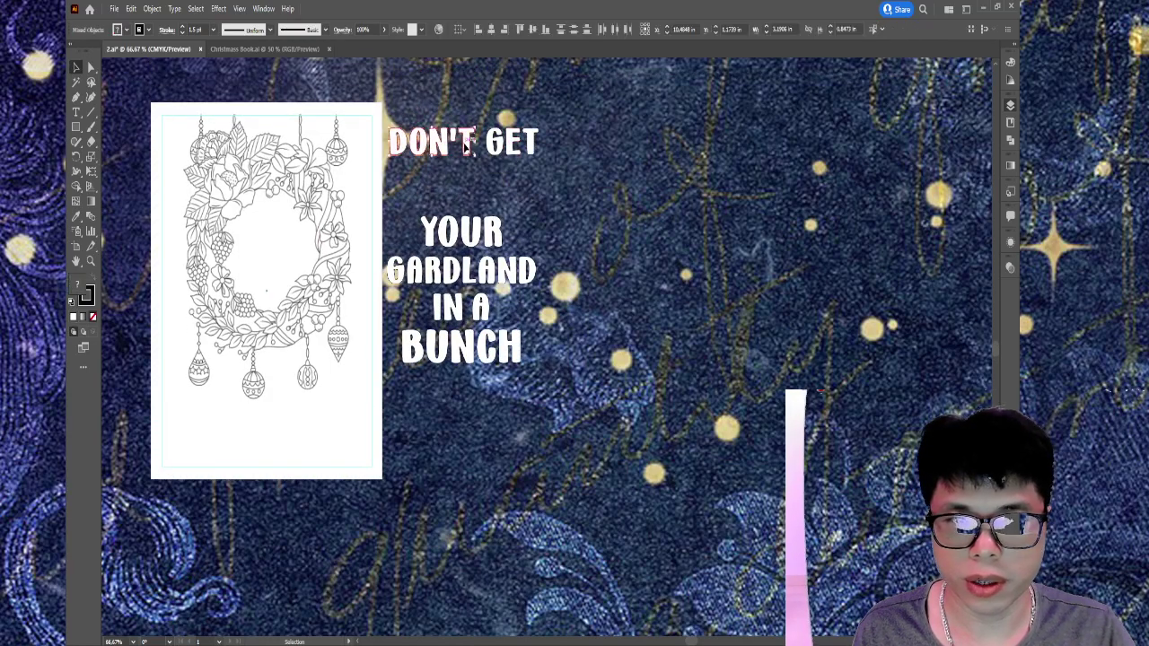
key(ctrl+equal)
key(ctrl+equal)
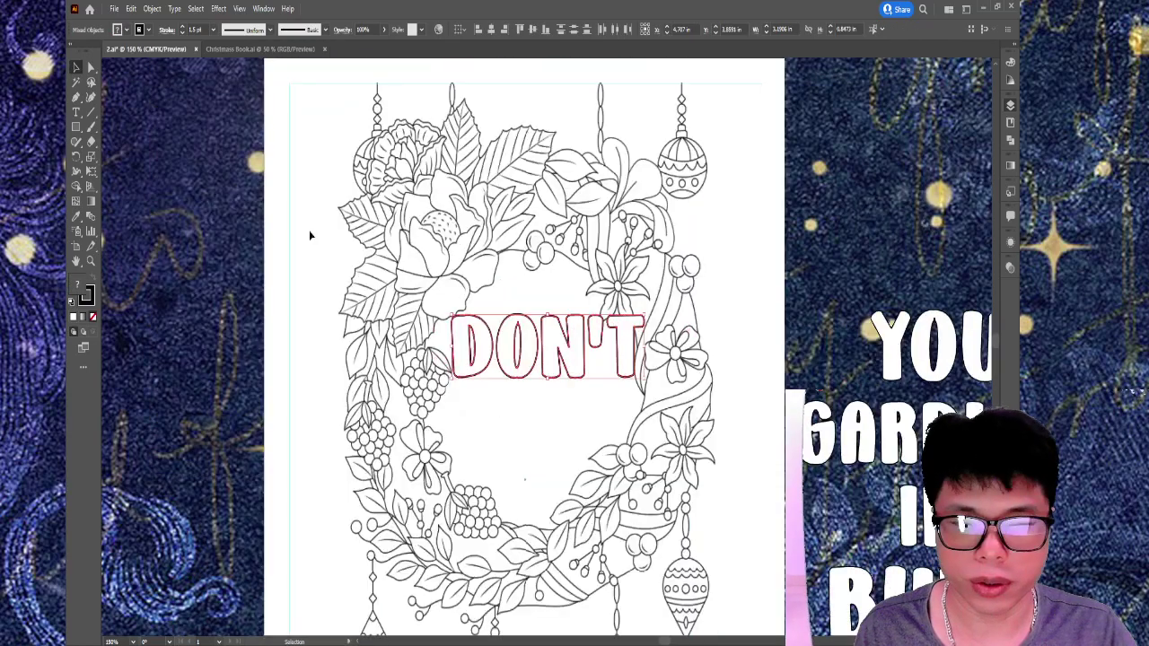
mouse_move(644, 345)
mouse_down()
mouse_move(601, 341)
mouse_move(591, 317)
mouse_up()
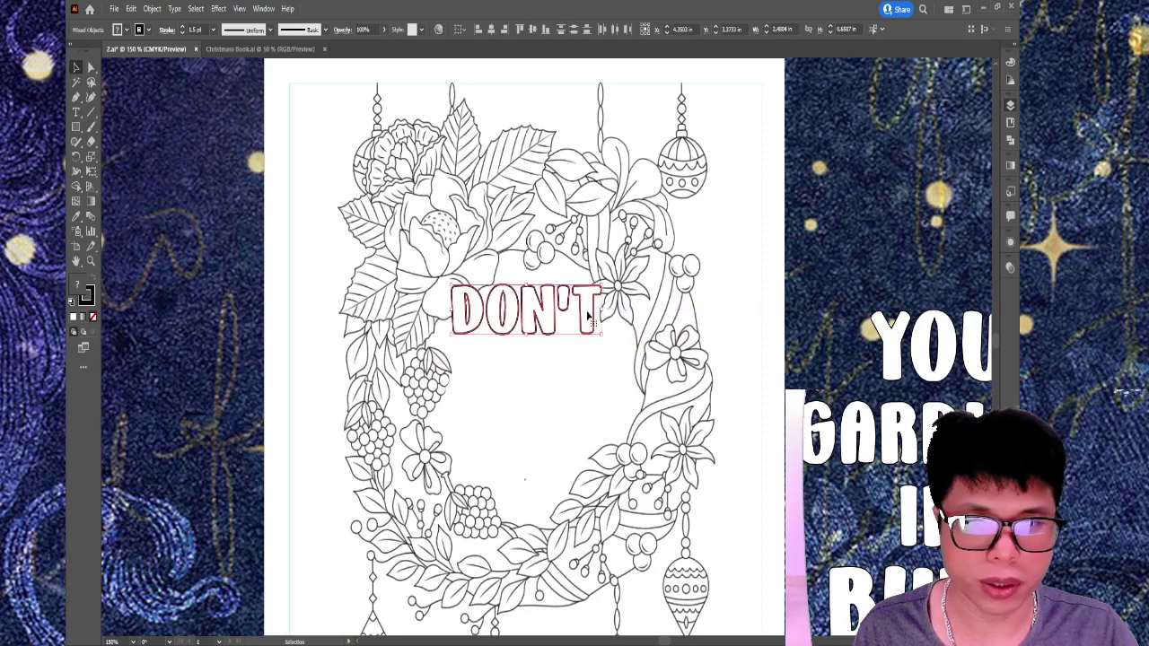
key(ctrl+minus)
key(ctrl+minus)
key(ctrl+shift+a)
- Move GET beside DON'T inside the wreath
mouse_move(722, 227)
mouse_down()
mouse_move(614, 212)
mouse_move(531, 160)
mouse_up()
drag(614, 210, 372, 321)
key(ctrl+shift+a)
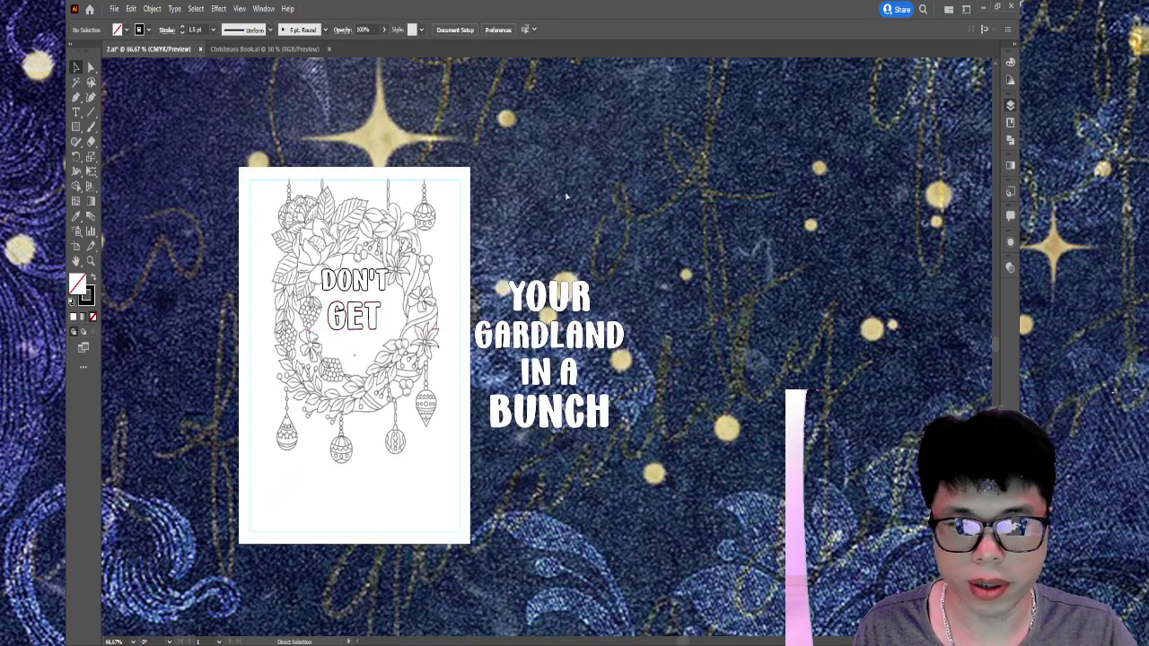
key(ctrl+plus)
key(ctrl+plus)
scroll(411, 280, left, 5)
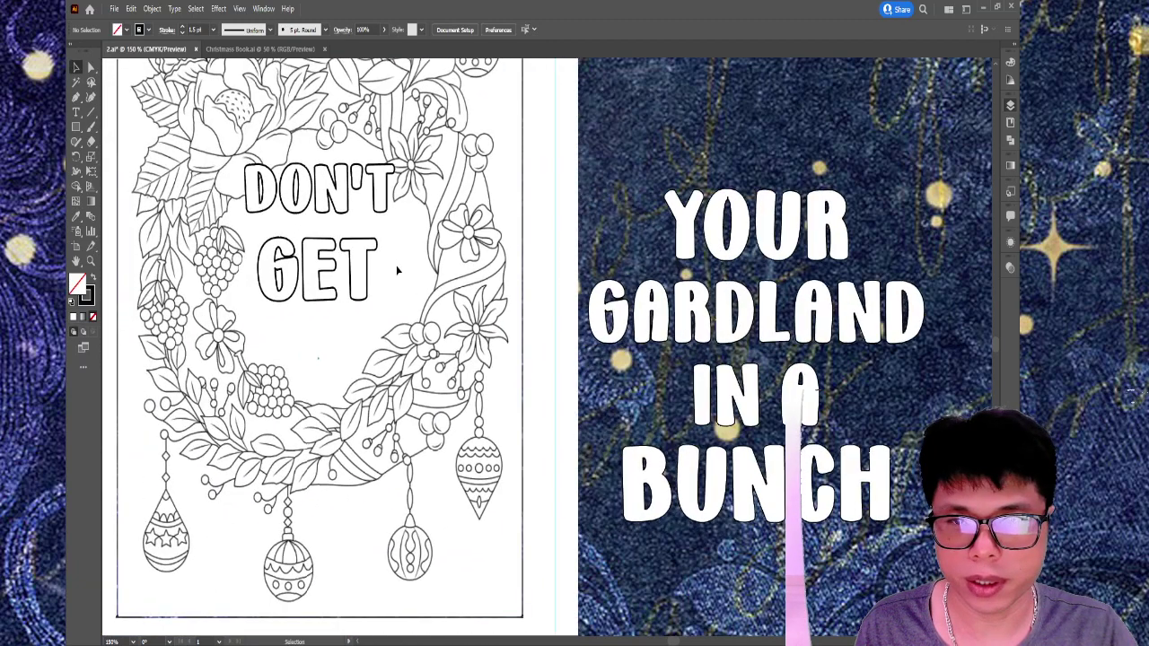
- Nudge GET up slightly inside the wreath
click(396, 269)
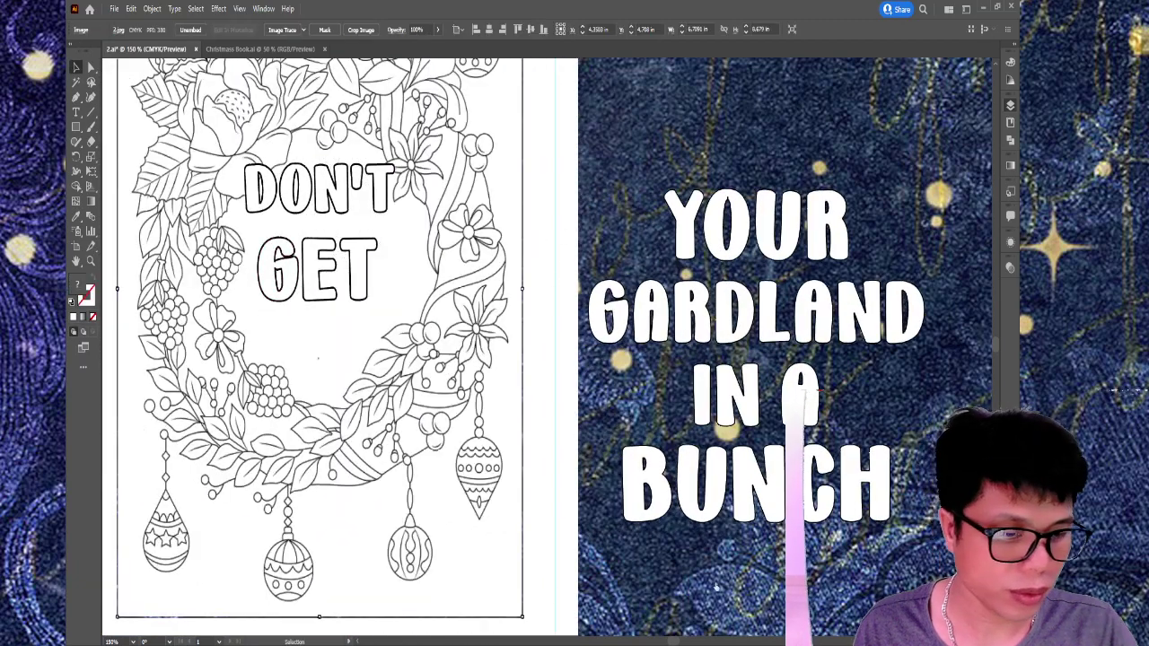
key(ctrl+shift+a)
drag(338, 273, 339, 241)
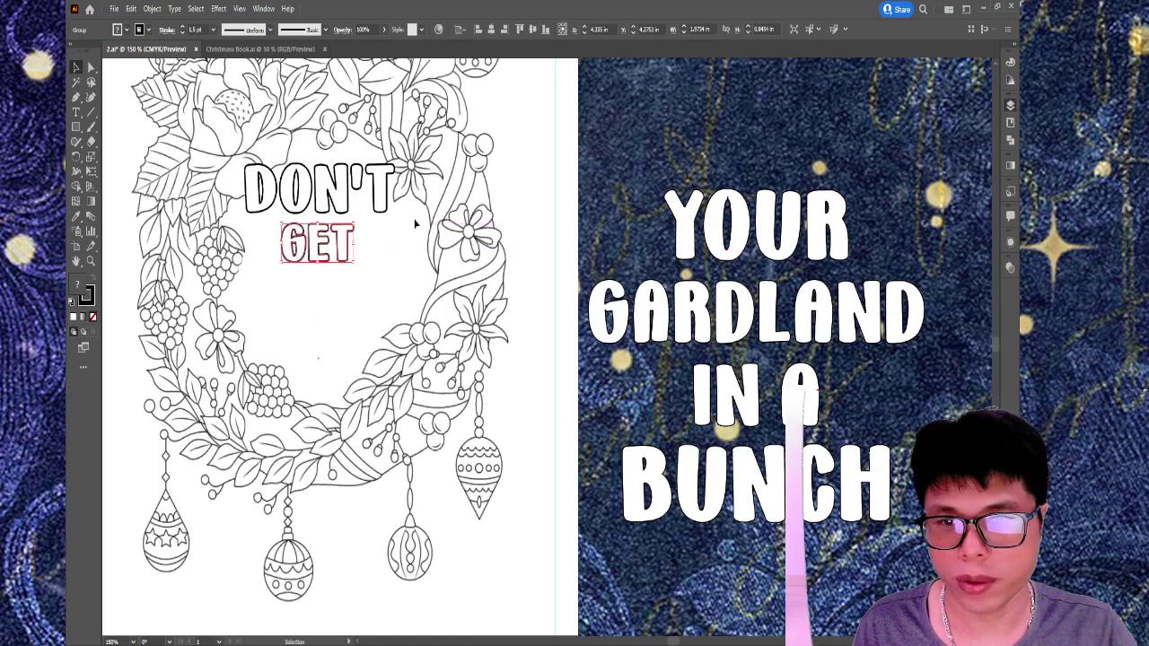
click(631, 151)
- Move GET and DON'T side by side above the page and marquee-select both
key(ctrl+minus)
drag(529, 200, 383, 176)
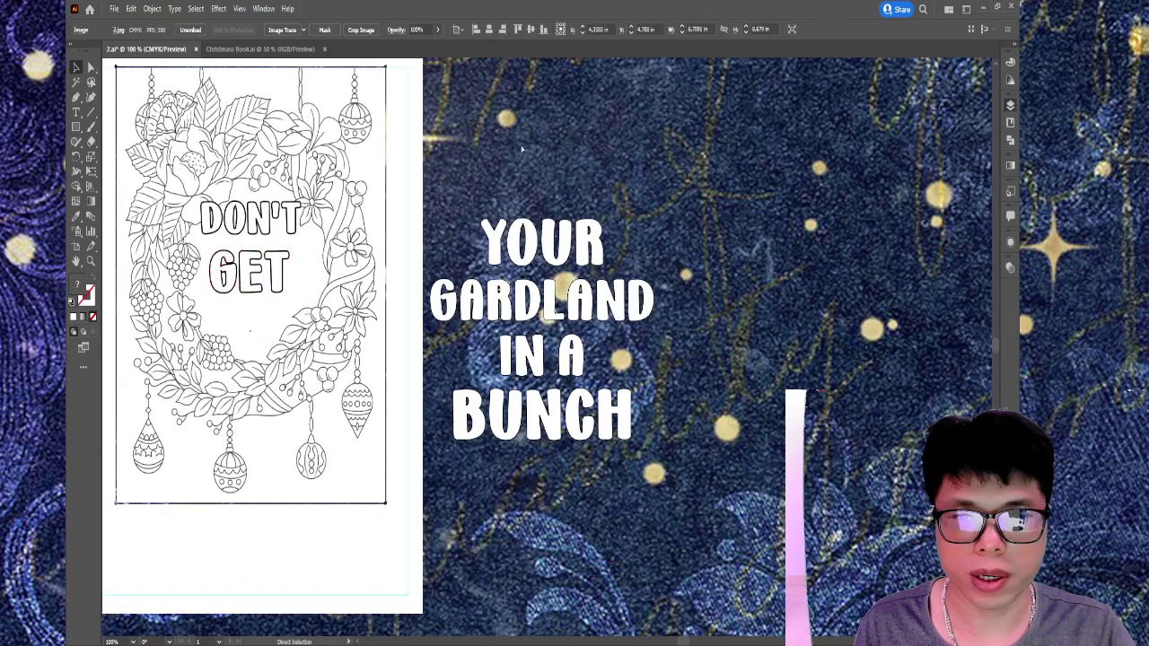
drag(249, 254, 618, 106)
drag(250, 219, 545, 106)
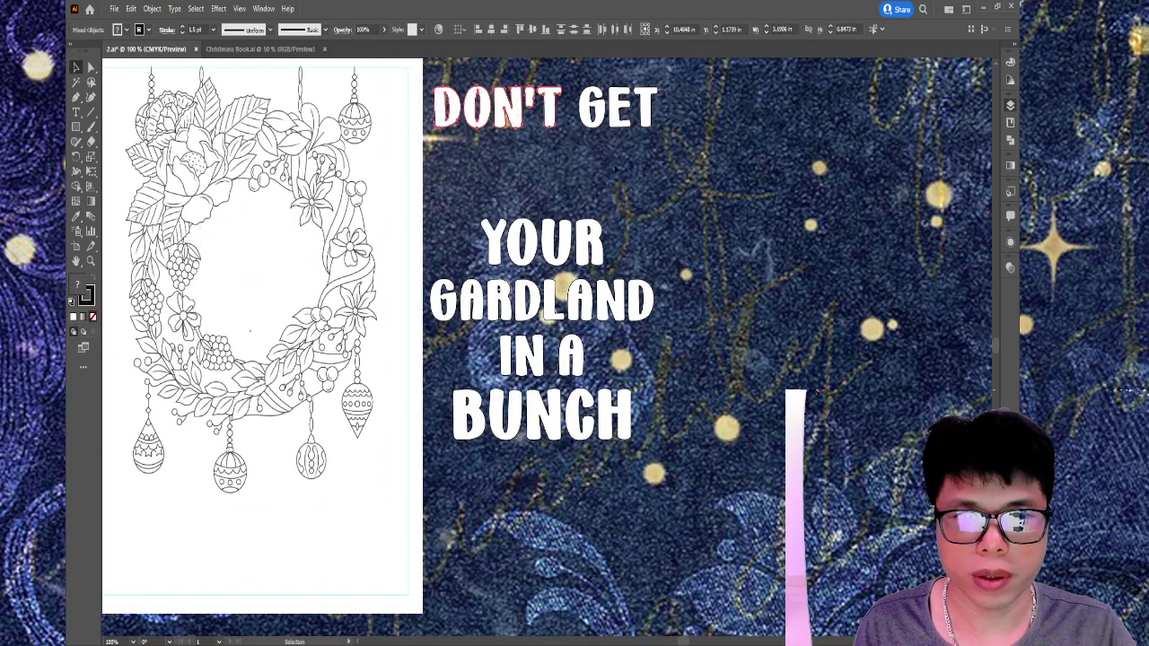
key(ctrl+shift+a)
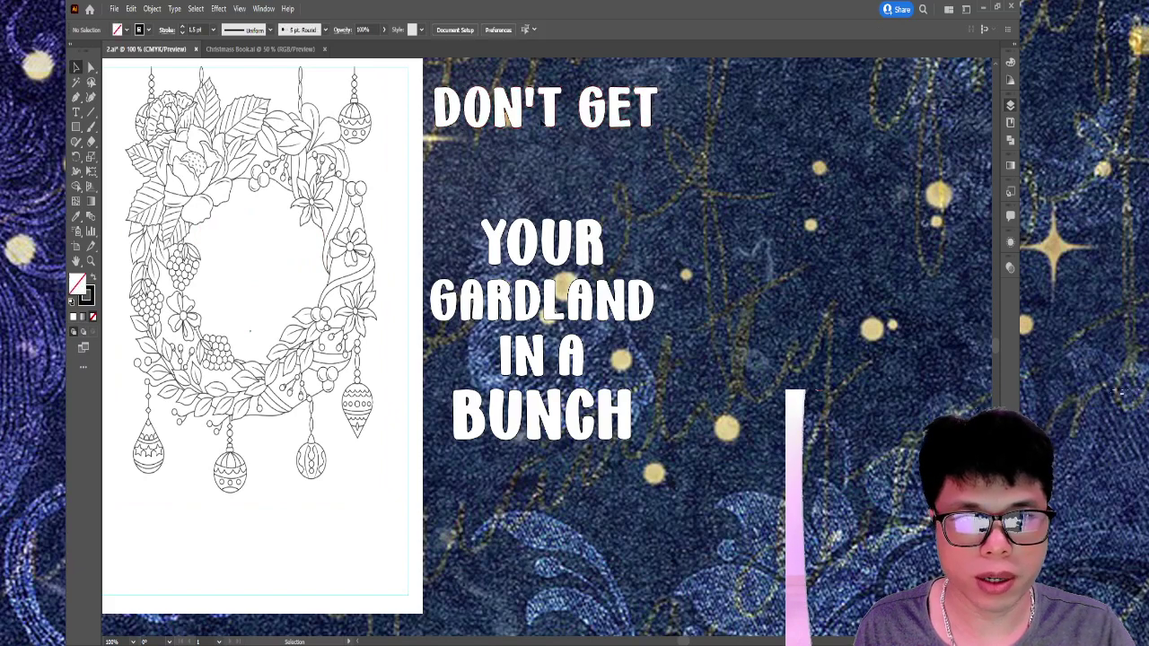
drag(668, 131, 442, 115)
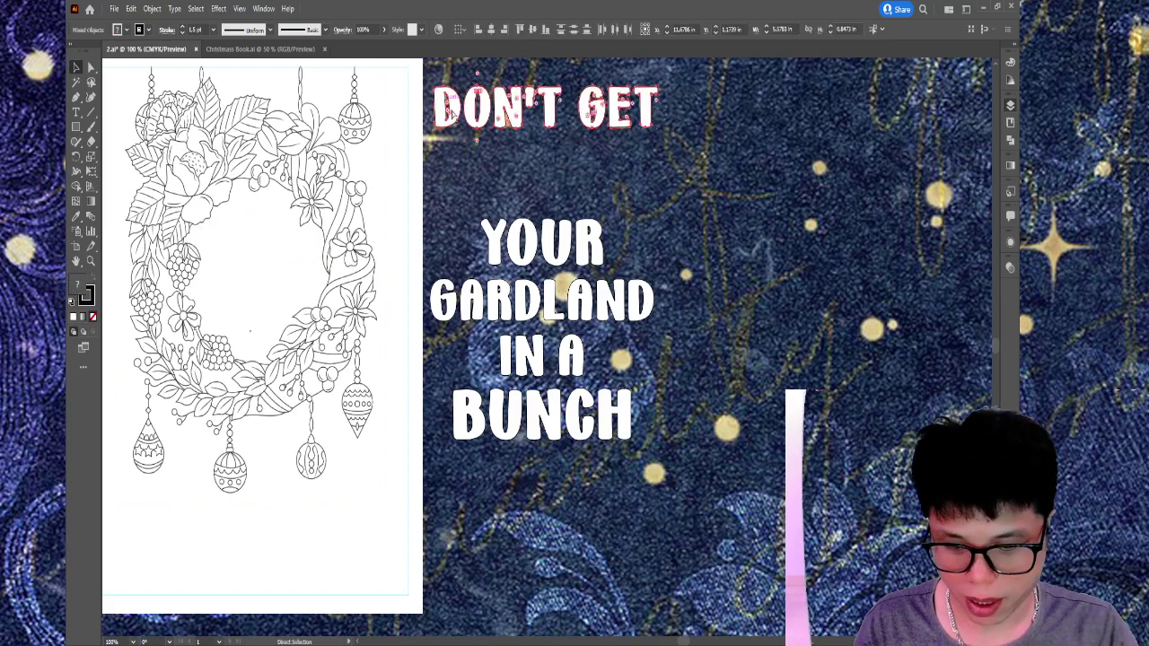
- Group DON'T GET and place a smaller copy at the top of the wreath opening
key(ctrl+g)
mouse_move(554, 105)
mouse_down()
mouse_move(520, 171)
mouse_move(373, 247)
mouse_up()
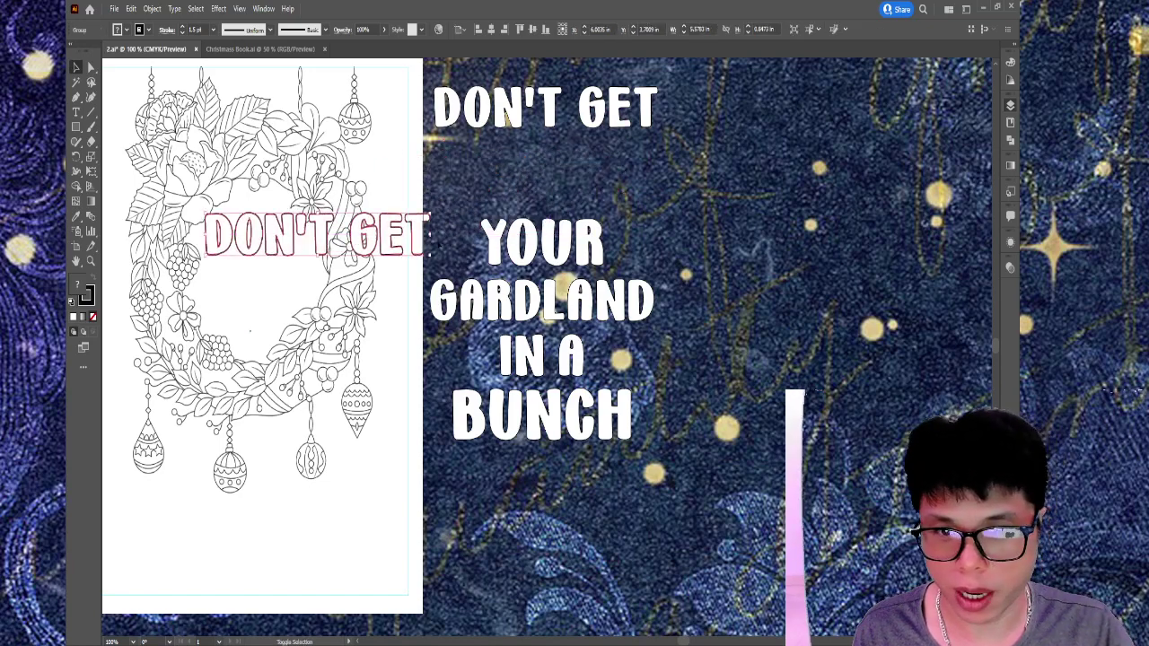
mouse_move(422, 212)
mouse_down()
mouse_move(303, 226)
mouse_move(323, 233)
mouse_up()
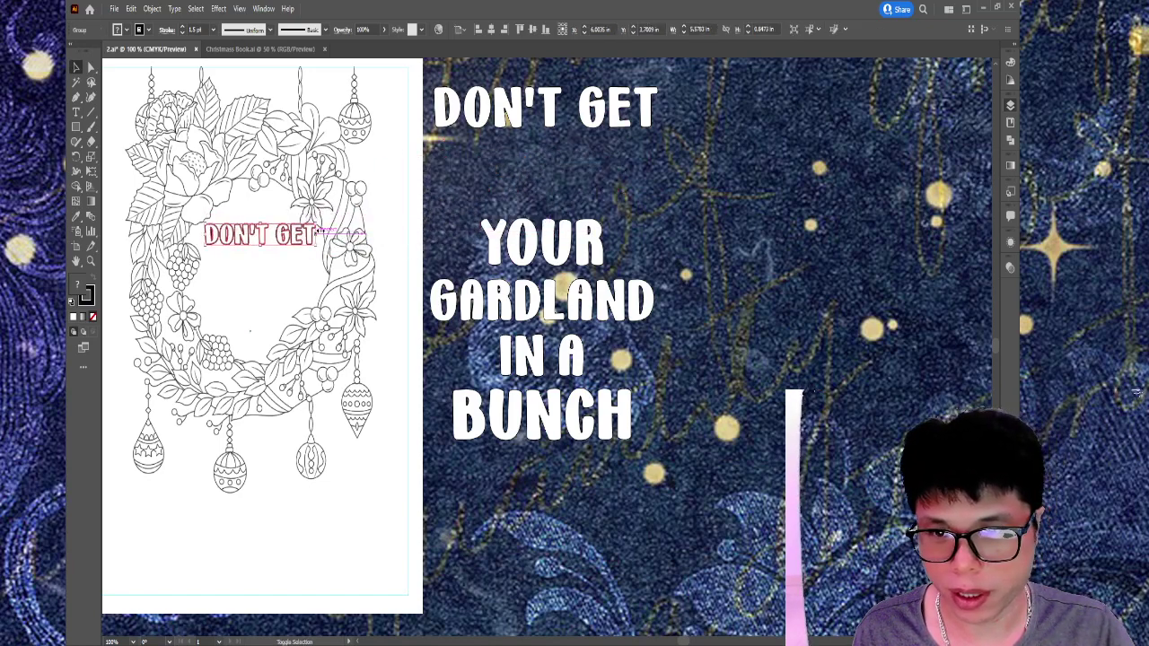
drag(386, 204, 547, 149)
key(ctrl+equal)
drag(422, 180, 404, 225)
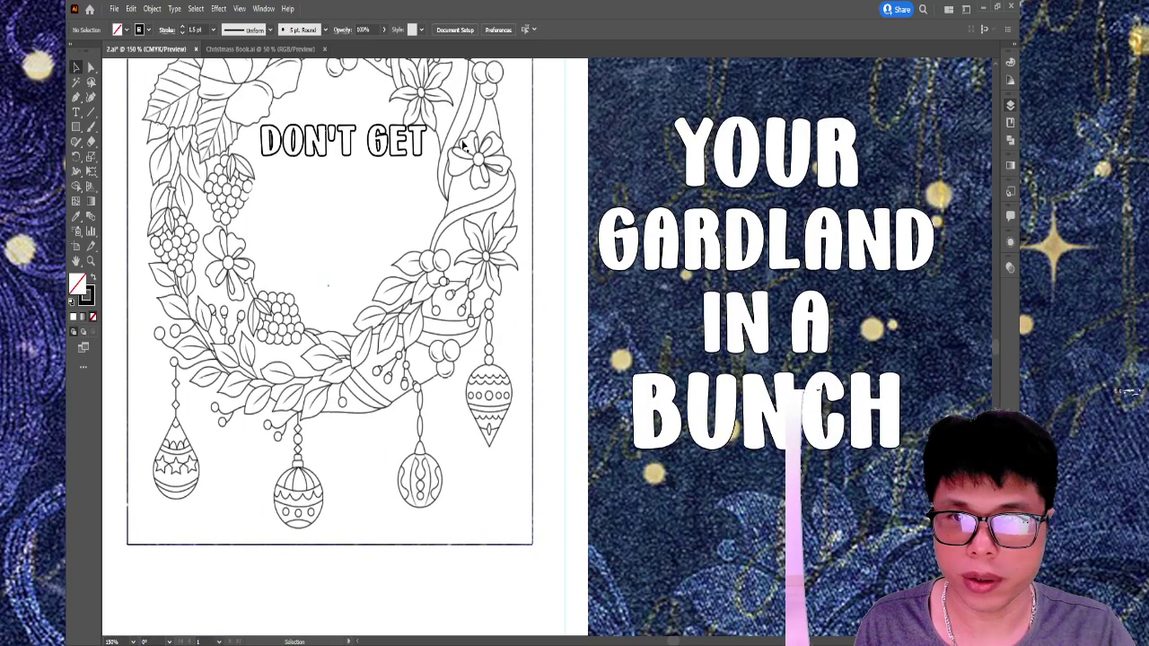
mouse_move(402, 150)
mouse_down()
mouse_move(400, 128)
mouse_move(402, 164)
mouse_move(424, 148)
mouse_move(398, 151)
mouse_up()
click(388, 115)
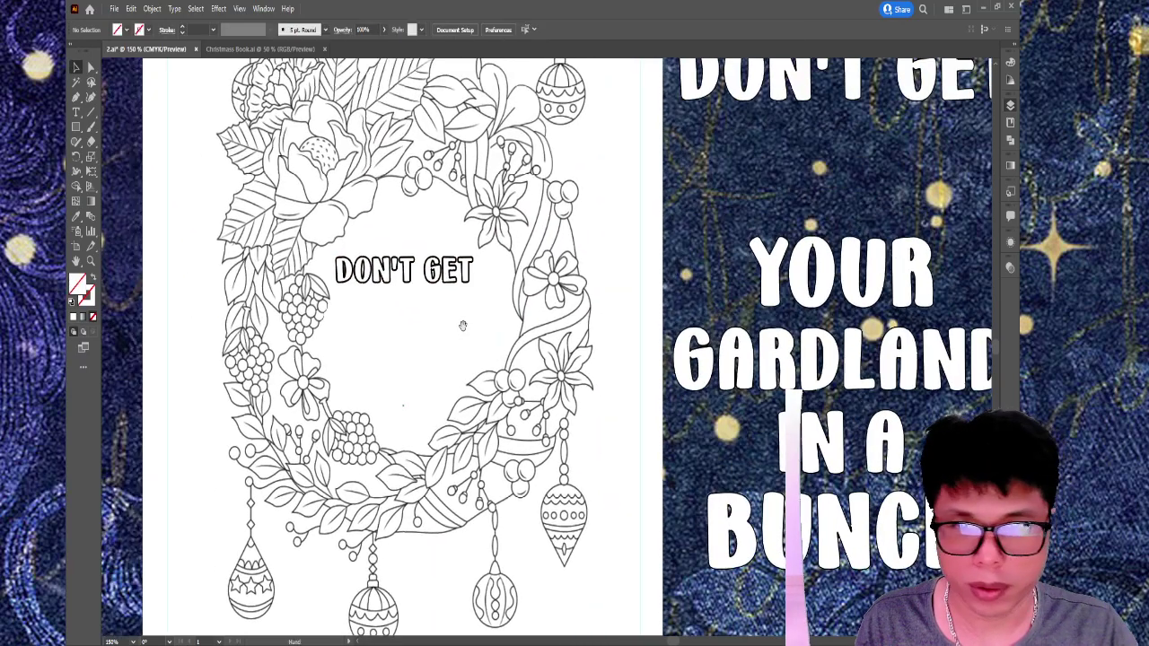
mouse_move(440, 270)
mouse_down()
mouse_move(477, 235)
mouse_move(425, 226)
mouse_move(466, 214)
mouse_up()
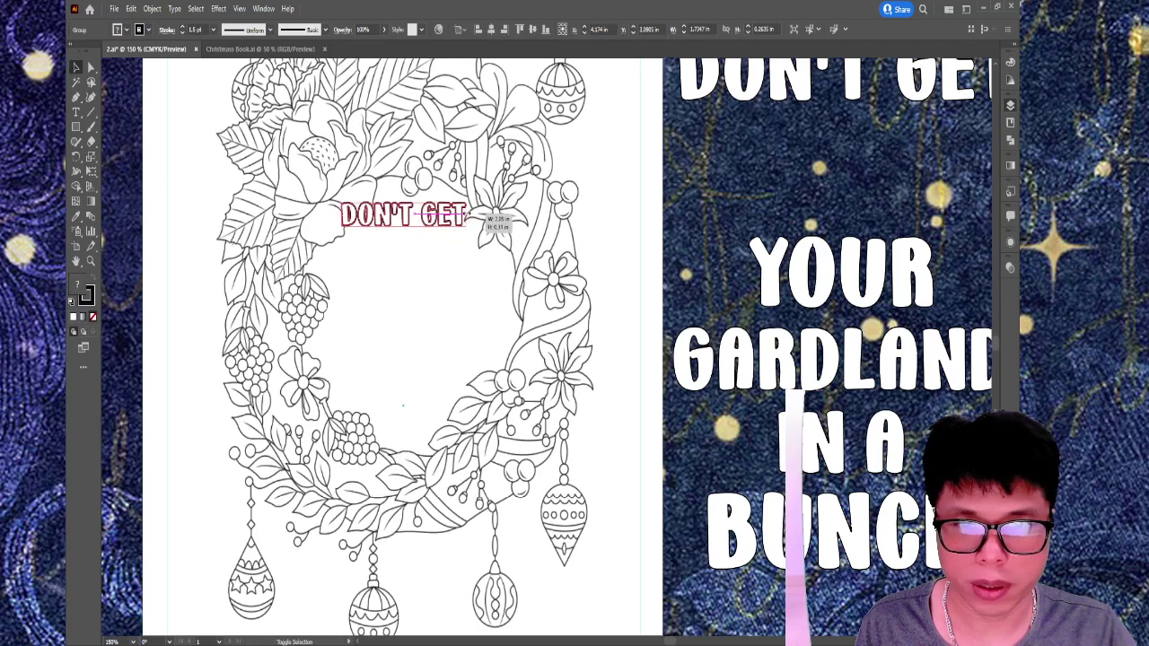
click(171, 108)
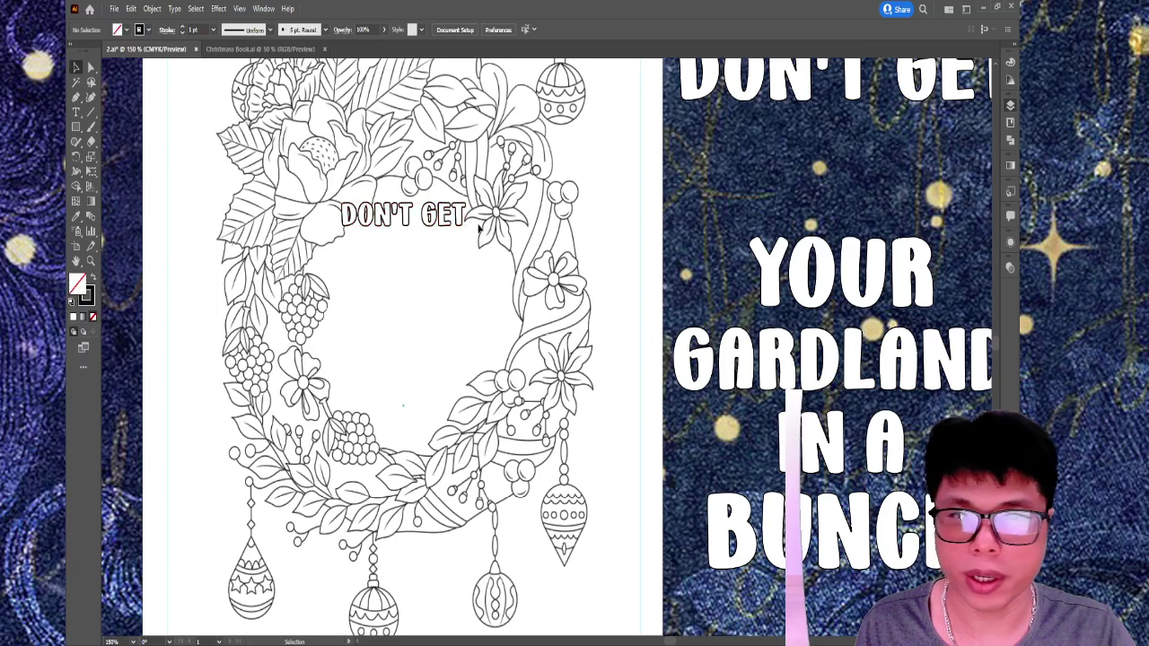
- Bring the off-page YOUR lettering into view and select it
key(ctrl+minus)
drag(580, 240, 412, 179)
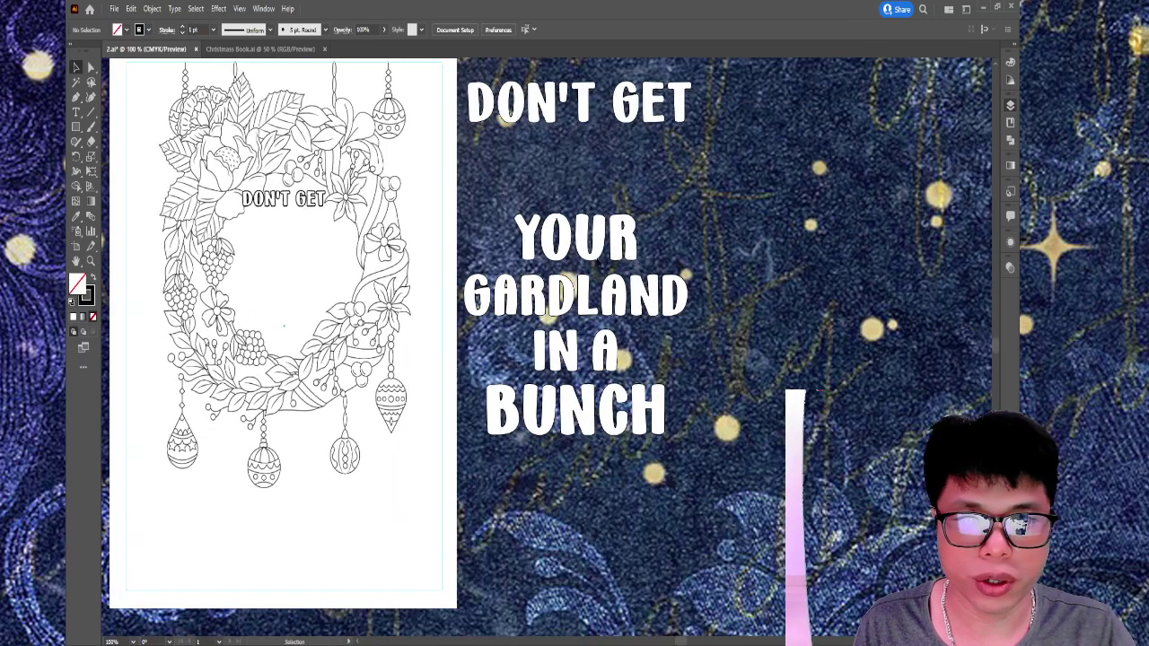
click(553, 218)
- Alt-drag a copy of YOUR beneath DON'T GET and nudge DON'T GET down to align
mouse_move(553, 219)
mouse_down()
mouse_move(337, 260)
mouse_move(357, 244)
mouse_move(352, 221)
mouse_up()
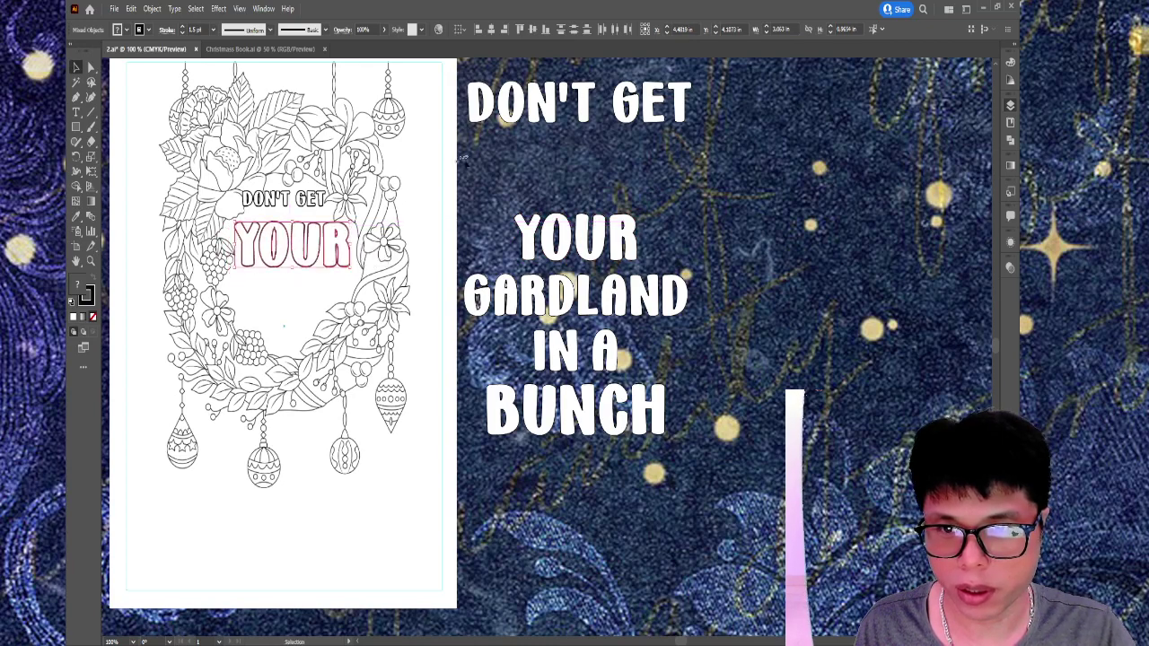
click(376, 205)
key(ctrl+plus)
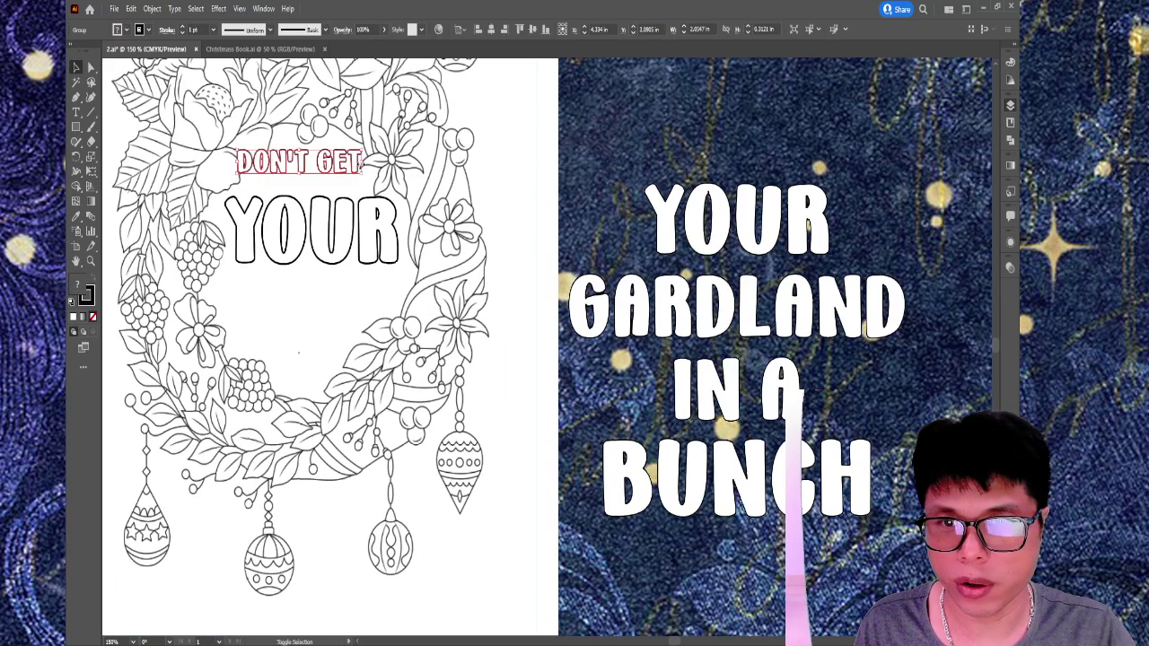
drag(368, 168, 371, 177)
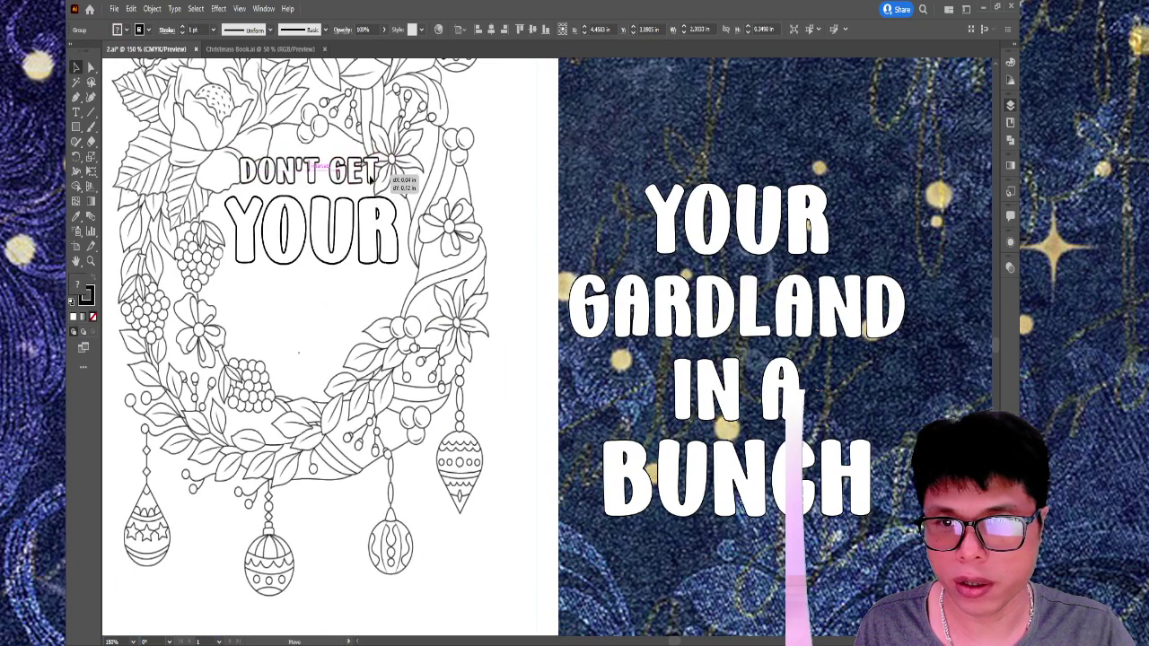
key(ctrl+shift+a)
- Place a scaled-down copy of GARDLAND just below YOUR inside the wreath
key(ctrl+minus)
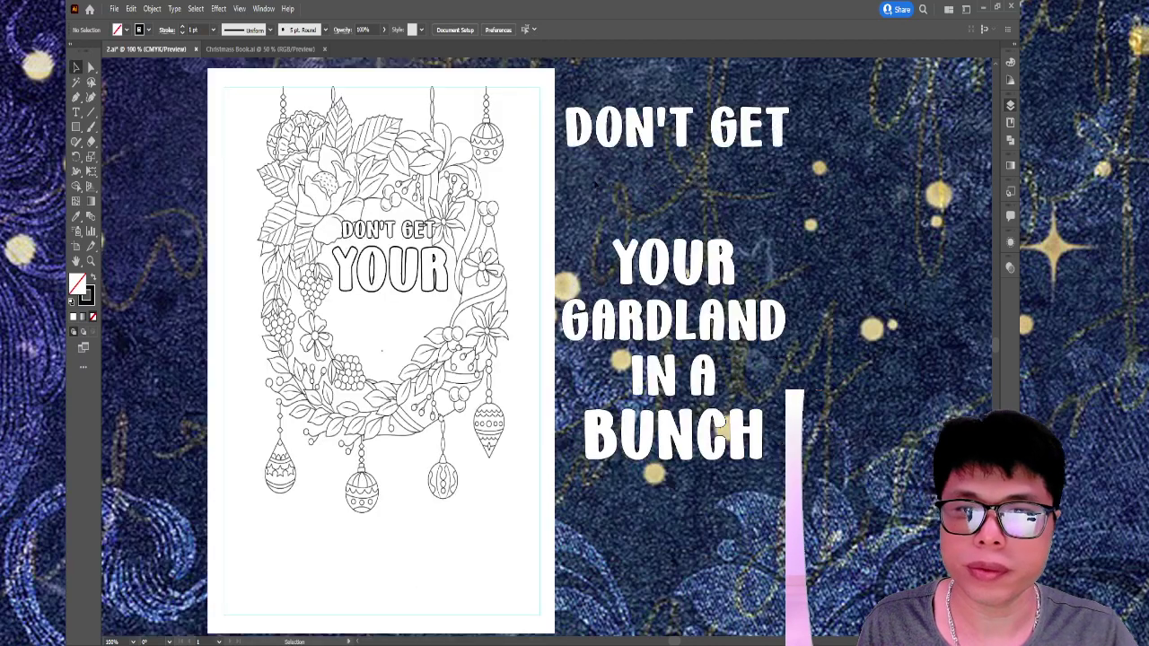
drag(538, 314, 477, 289)
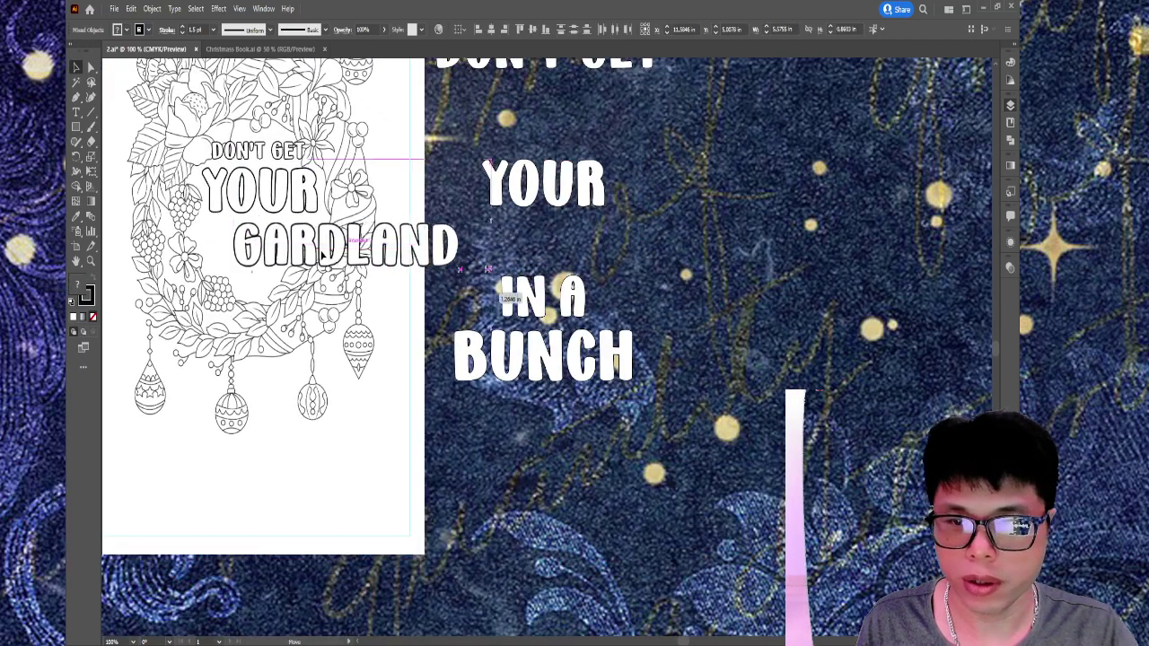
mouse_move(446, 247)
mouse_down()
mouse_move(344, 261)
mouse_move(447, 246)
mouse_move(224, 244)
mouse_up()
key(ctrl+shift+a)
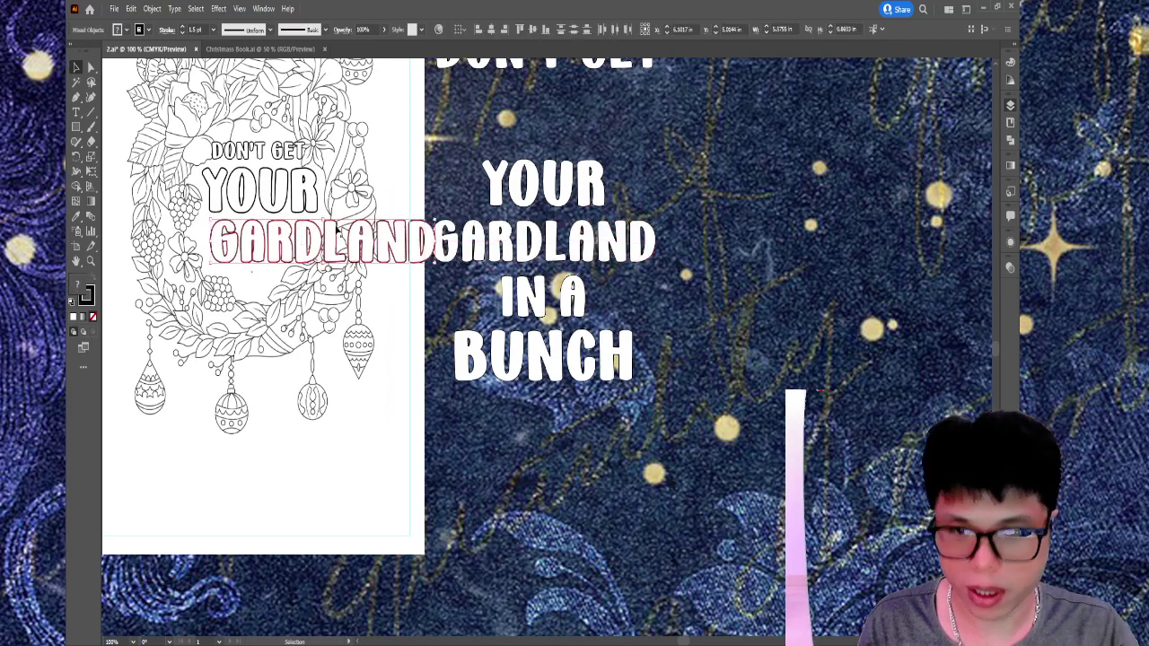
key(v)
mouse_move(436, 240)
mouse_down()
mouse_move(352, 235)
mouse_move(339, 218)
mouse_move(321, 235)
mouse_up()
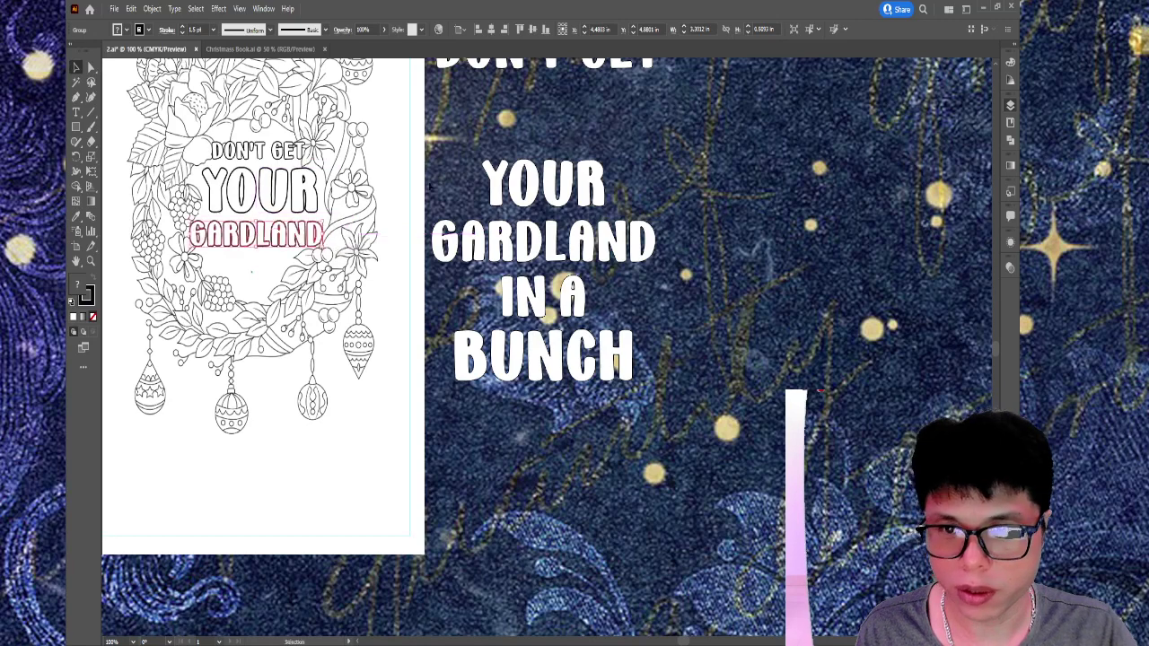
click(433, 185)
click(543, 296)
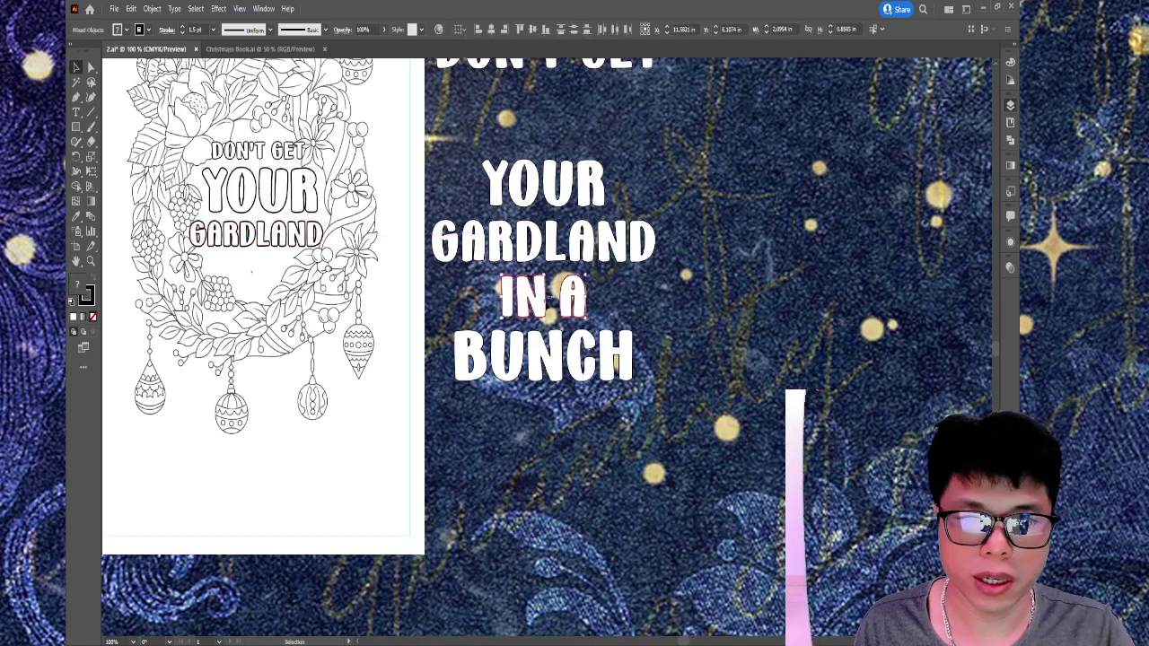
- Put a copy of the IN A words at the bottom of the page
key(ctrl+minus)
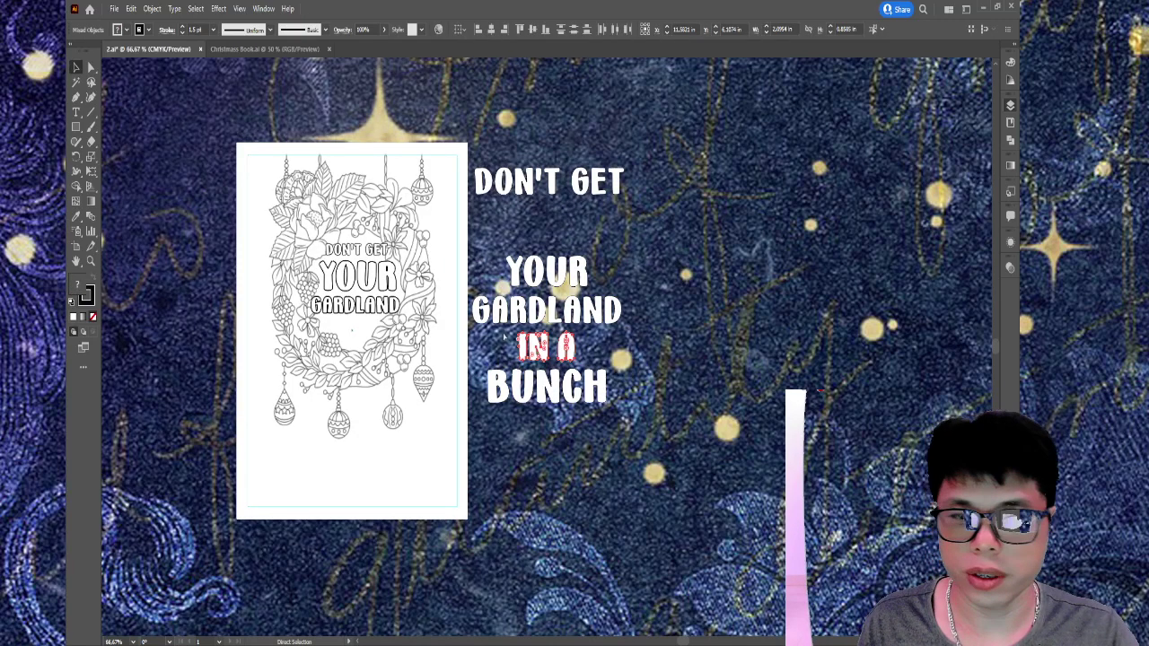
key(ctrl+shift+a)
scroll(417, 287, down, 2)
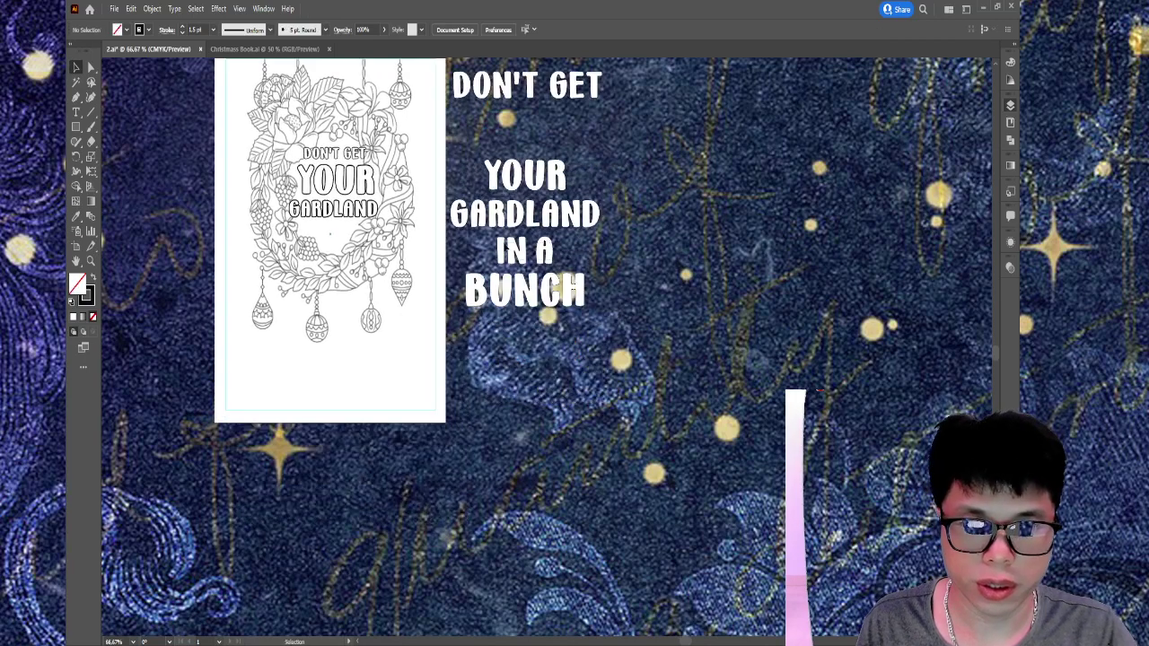
click(526, 251)
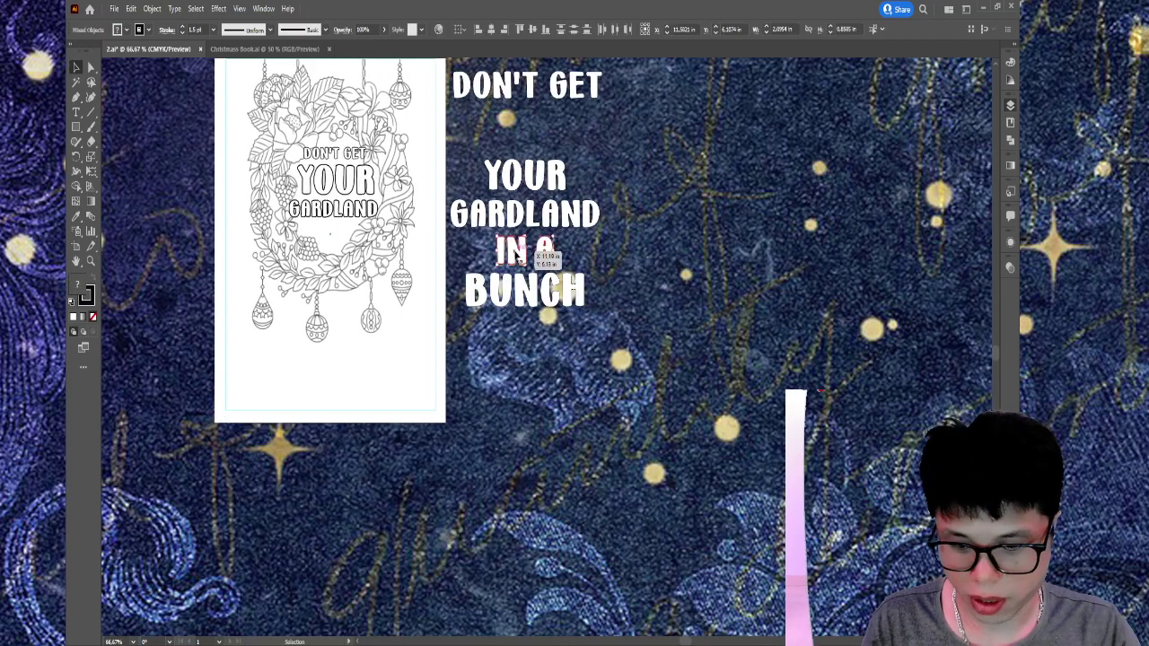
mouse_move(510, 256)
mouse_down()
mouse_move(365, 382)
mouse_move(338, 377)
mouse_up()
key(ctrl+shift+a)
- Inside the IN A group, spread IN and A apart between the ornaments
key(ctrl+plus)
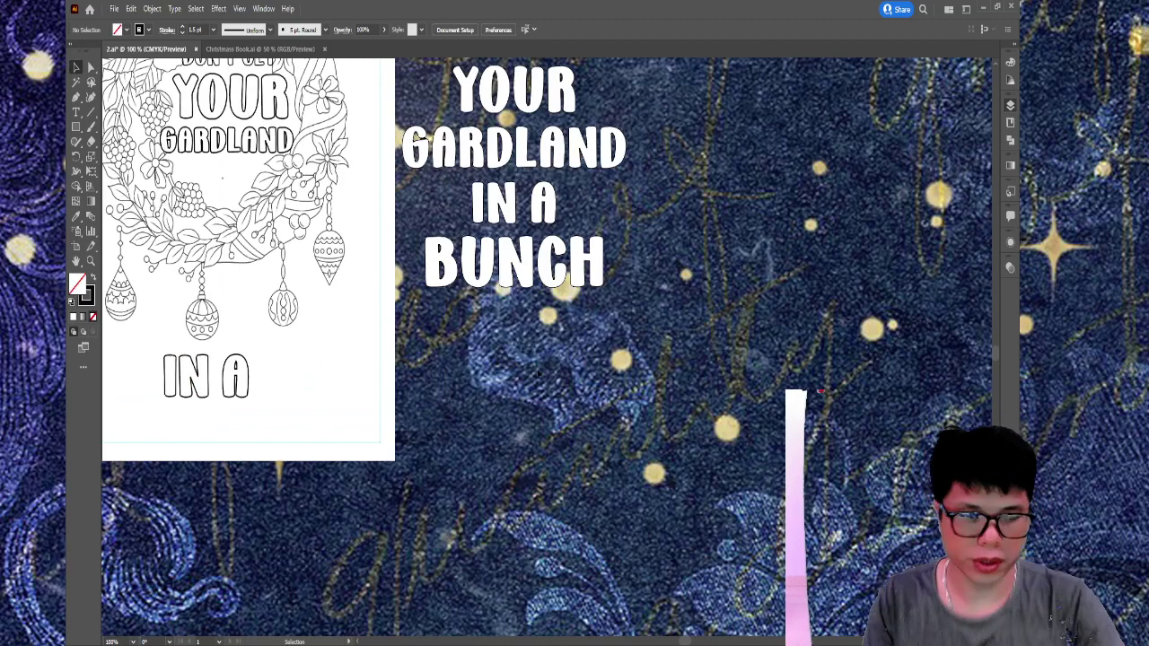
drag(239, 380, 379, 364)
click(378, 364)
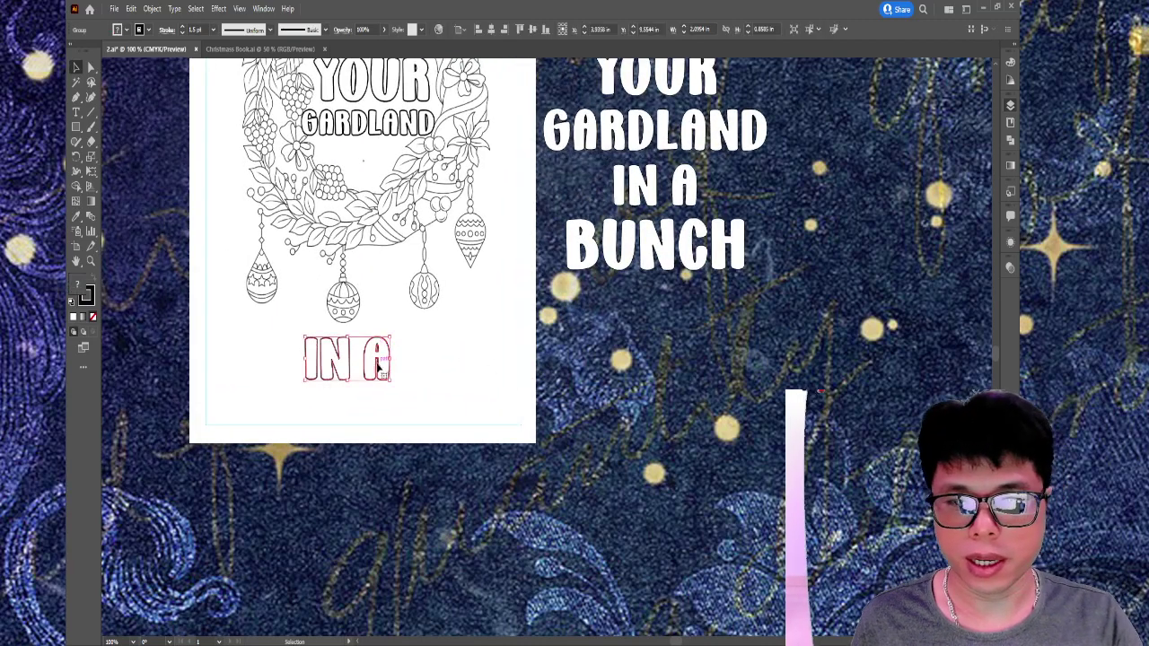
double_click(337, 364)
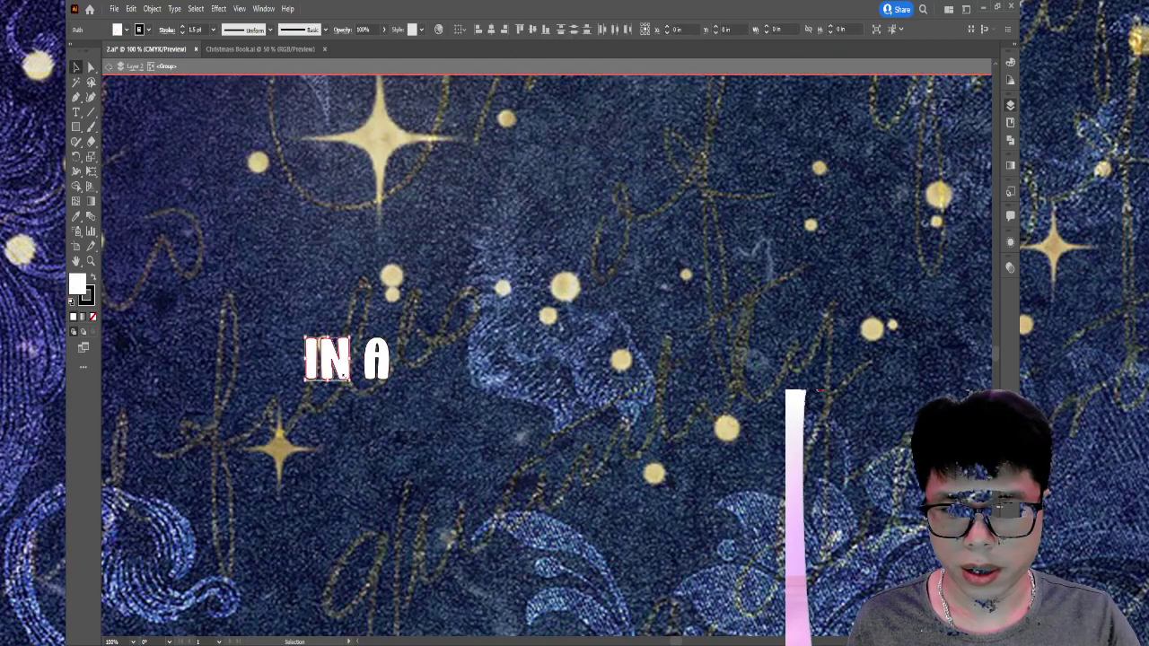
drag(337, 368, 306, 284)
mouse_move(377, 359)
mouse_down()
mouse_move(390, 285)
mouse_move(400, 288)
mouse_up()
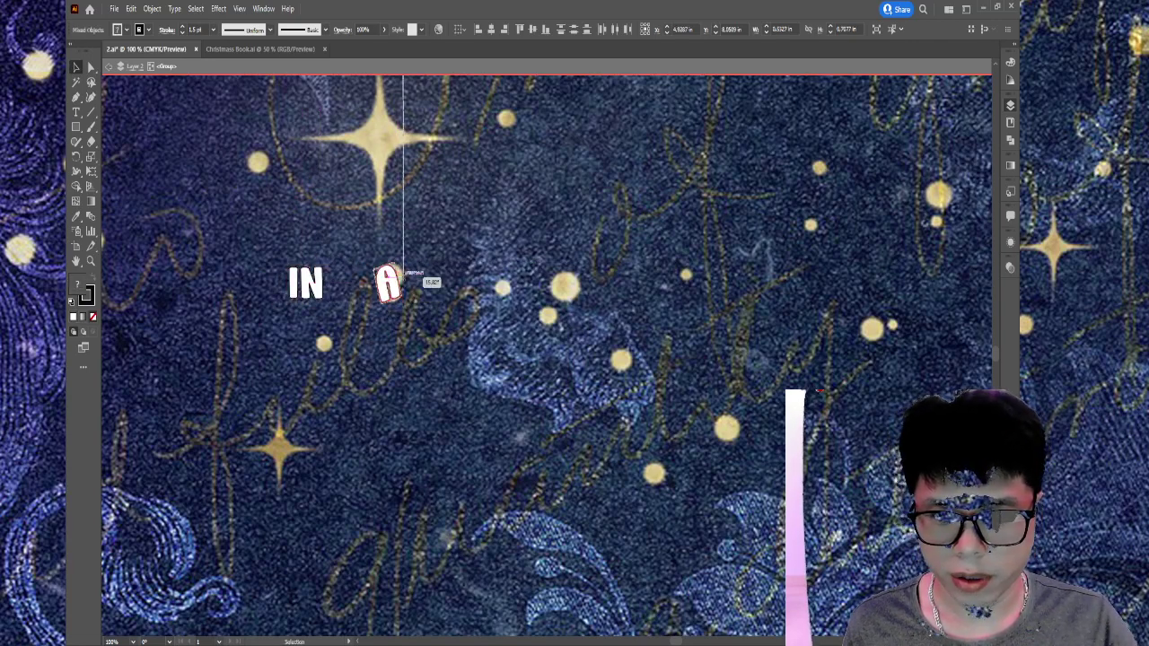
- Tilt A slightly one way and IN slightly the other way
click(326, 305)
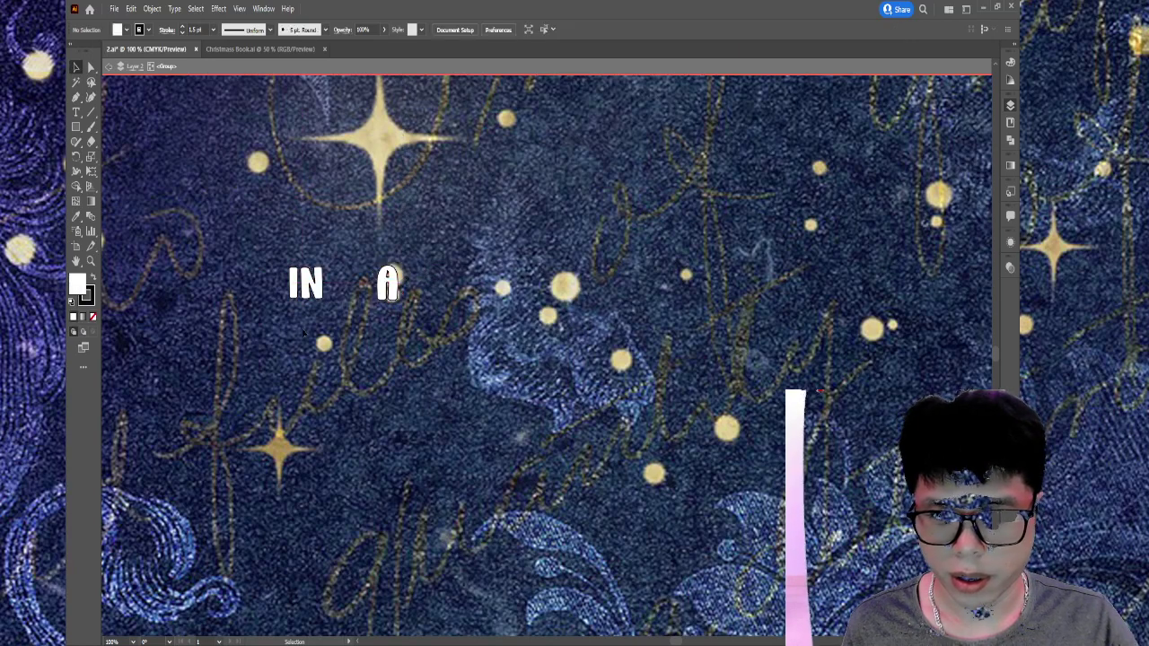
click(314, 285)
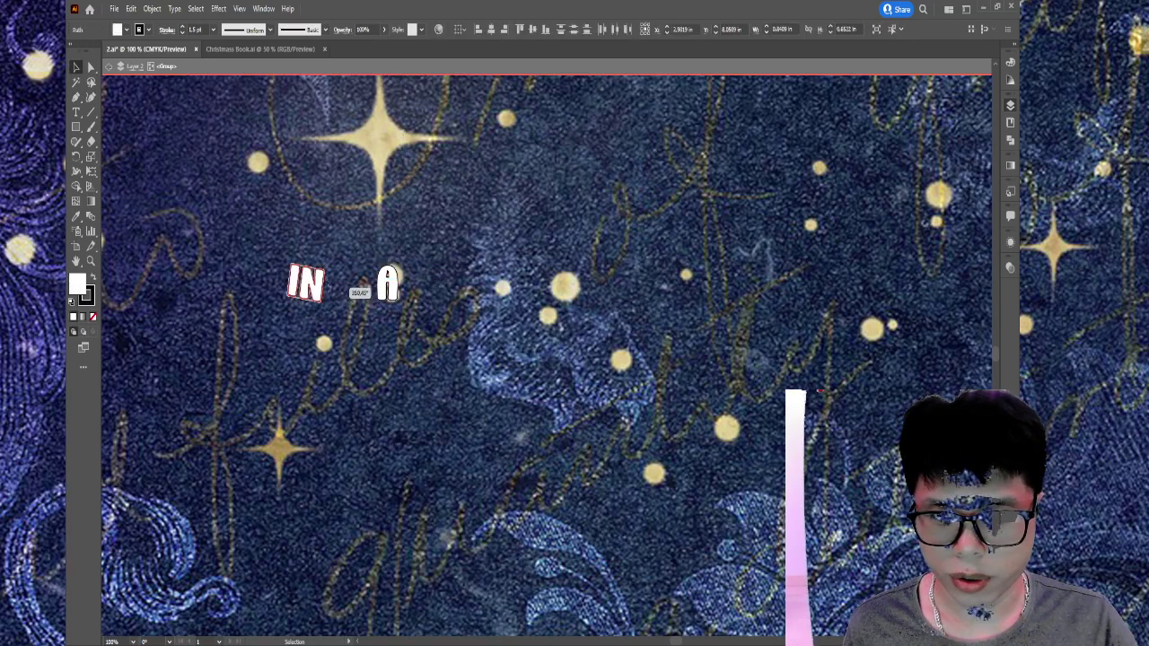
click(388, 285)
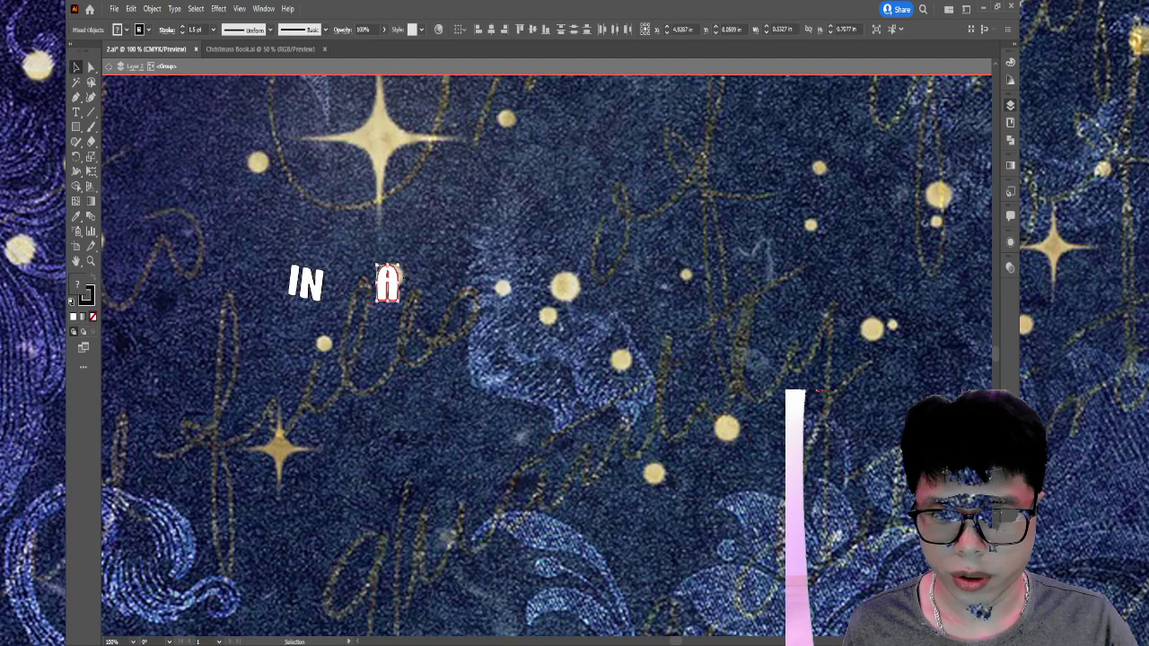
drag(403, 275, 422, 275)
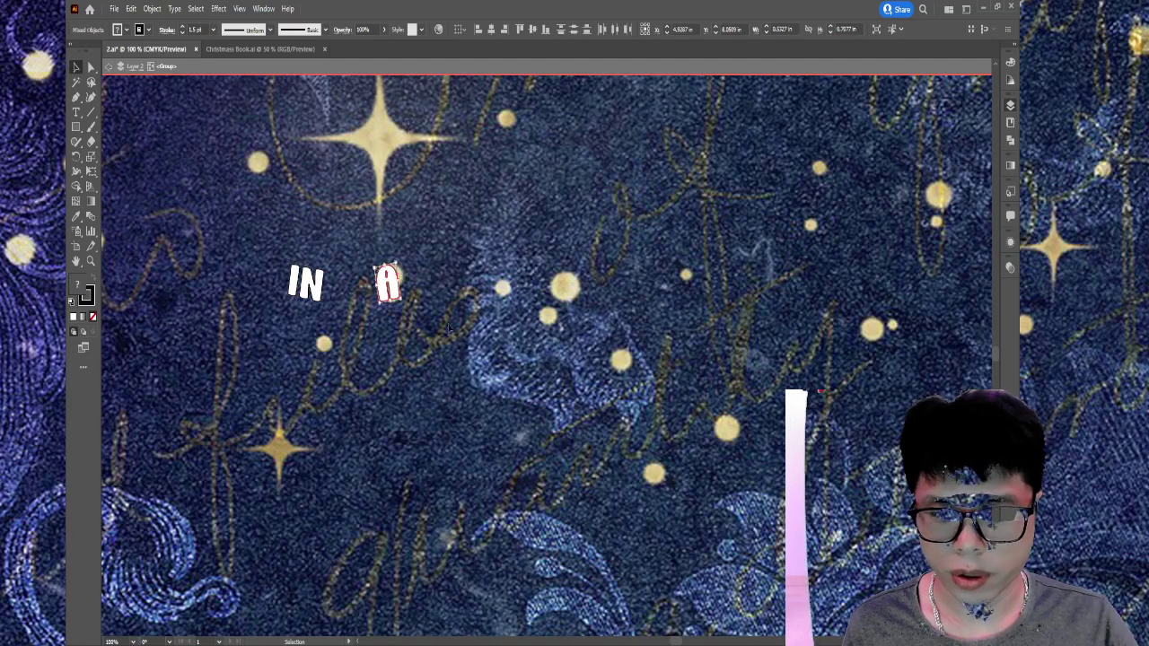
click(449, 330)
click(305, 286)
drag(324, 265, 340, 286)
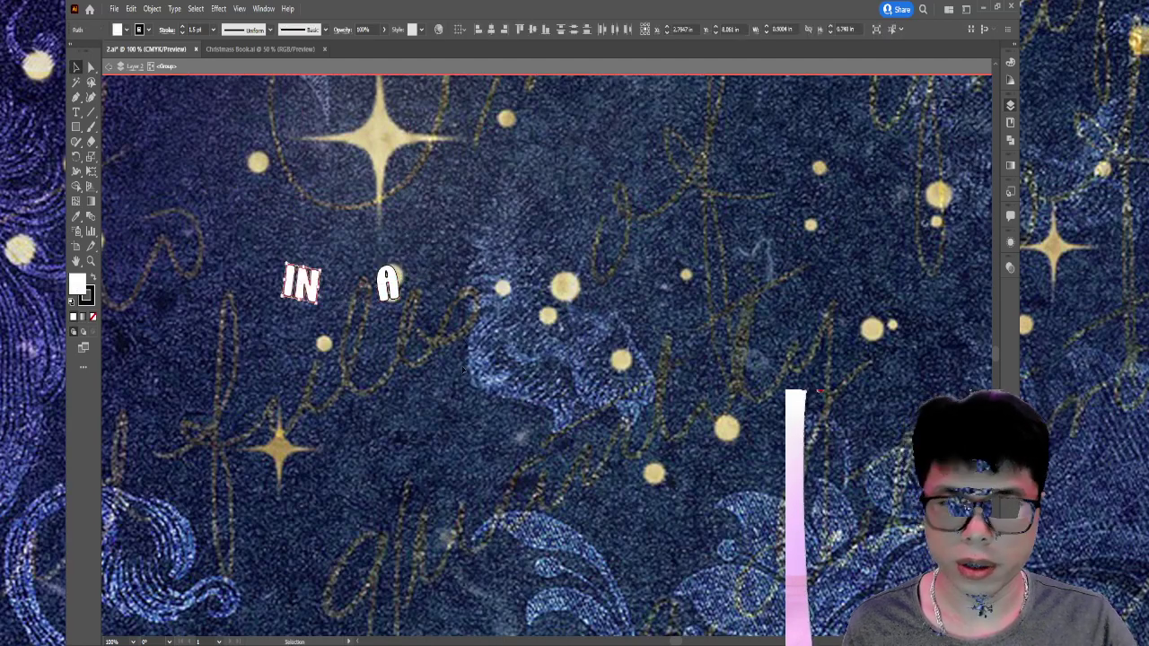
- Zoom out to the whole page and select the word BUNCH beside it
key(ctrl+minus)
drag(460, 251, 460, 350)
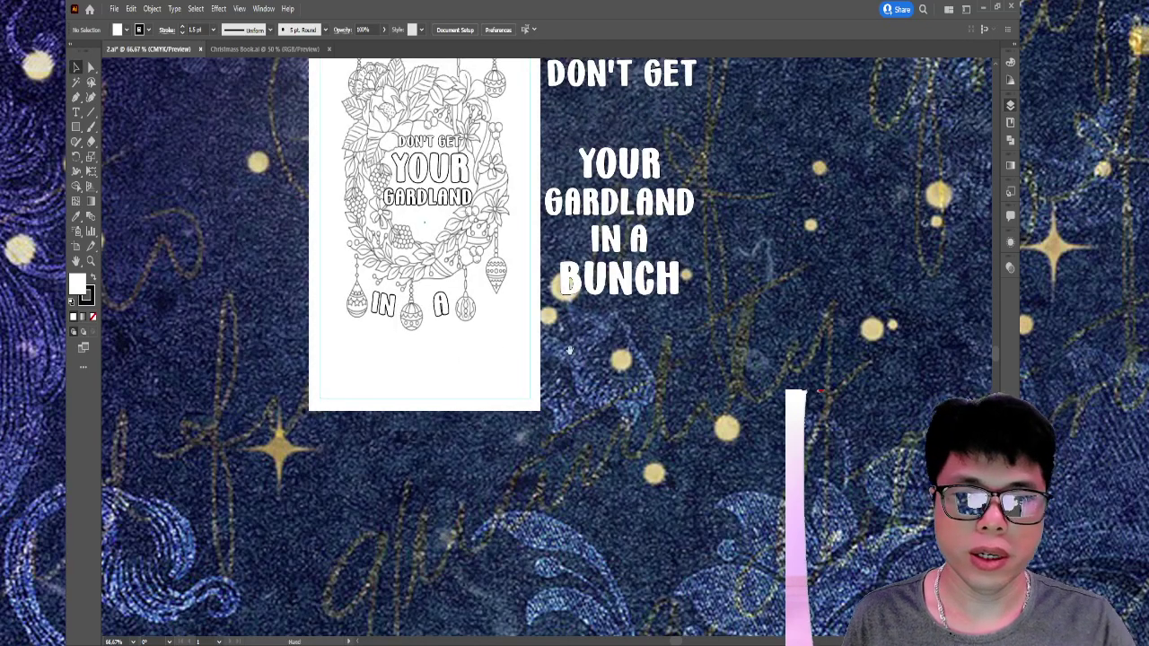
drag(569, 349, 490, 318)
click(540, 243)
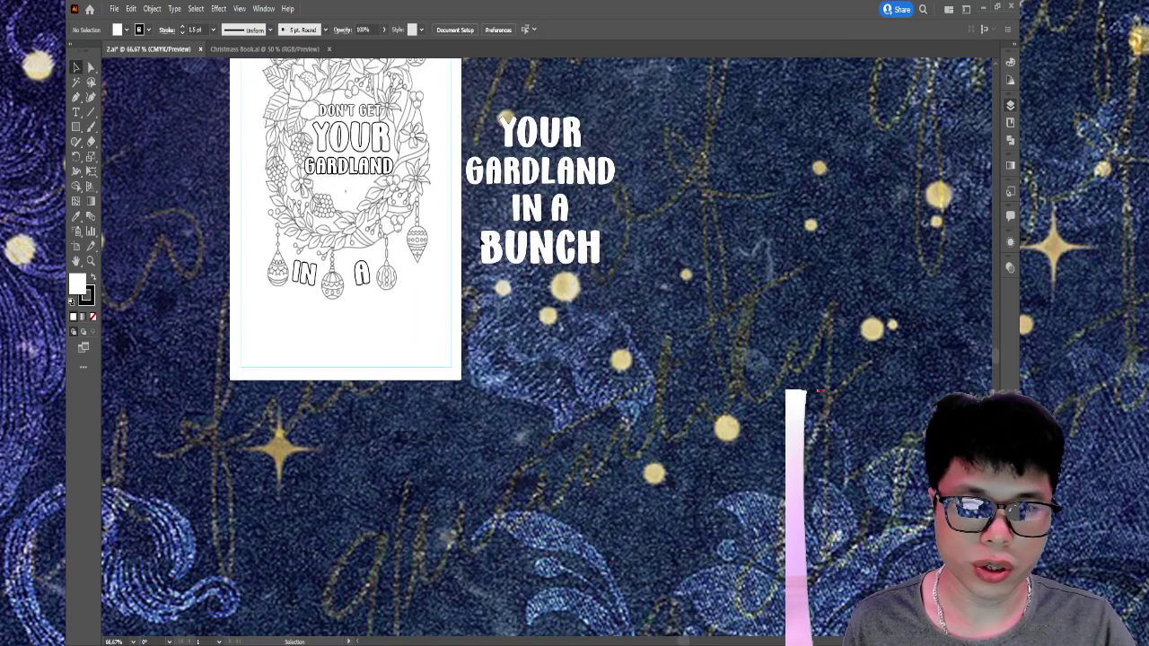
- Place a copy of BUNCH at the page bottom, then move it off the artboard
mouse_move(545, 255)
mouse_down()
mouse_move(336, 330)
mouse_move(413, 341)
mouse_up()
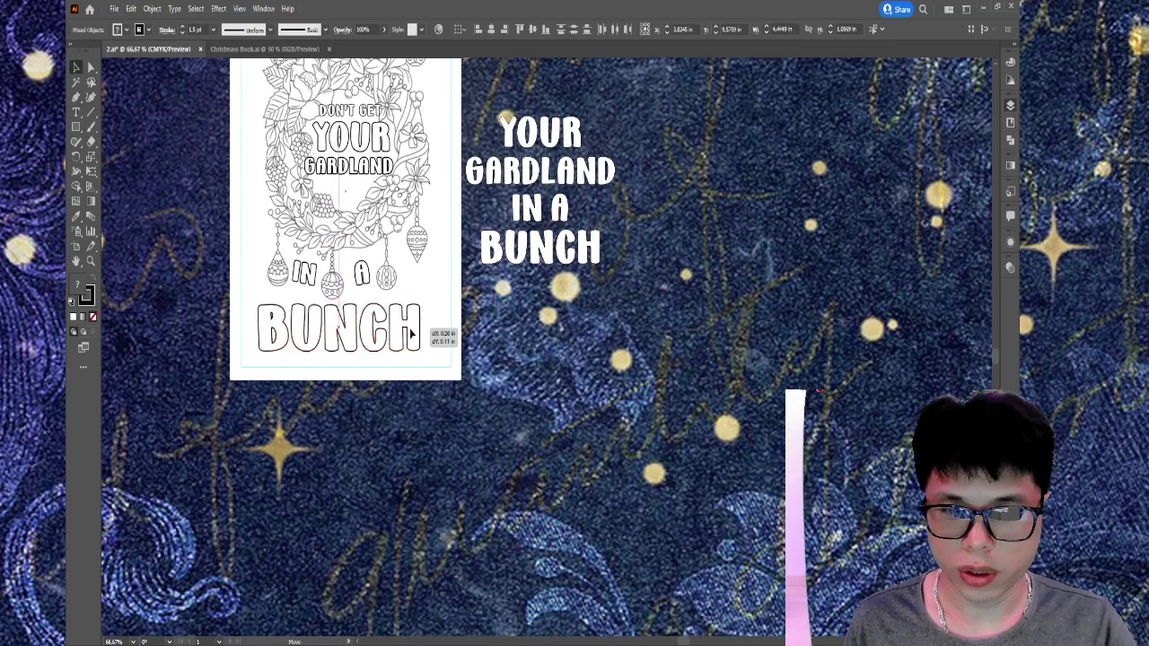
key(ctrl+shift+a)
scroll(346, 269, up, 3)
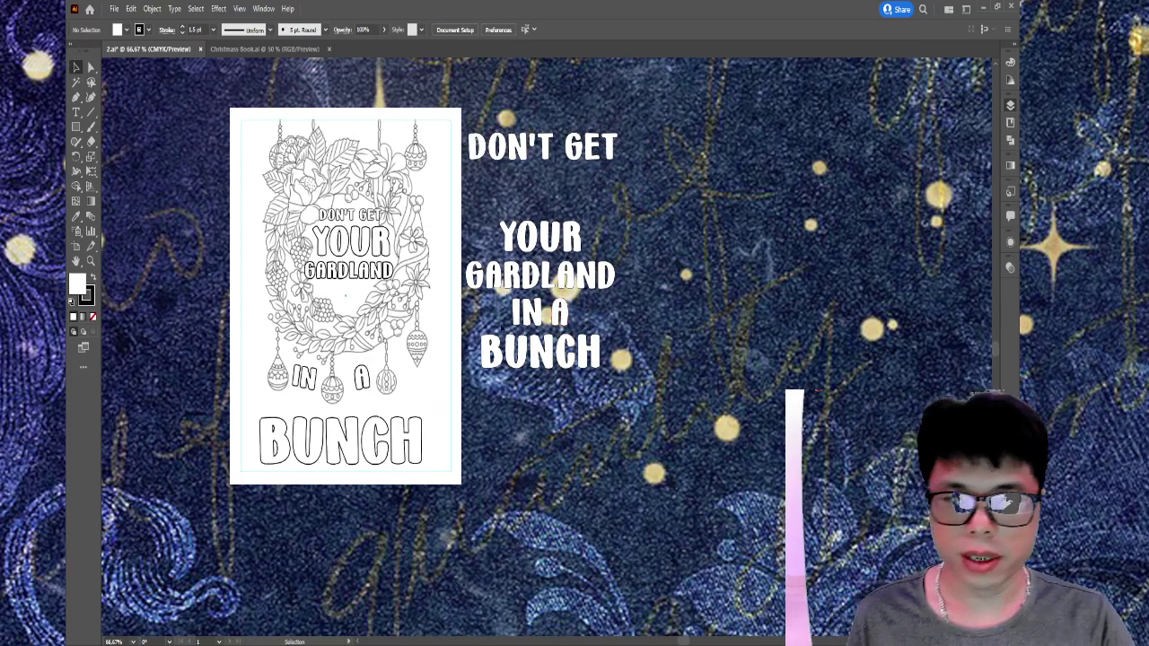
key(a)
mouse_move(456, 478)
mouse_down()
mouse_move(404, 449)
mouse_move(595, 585)
mouse_up()
key(v)
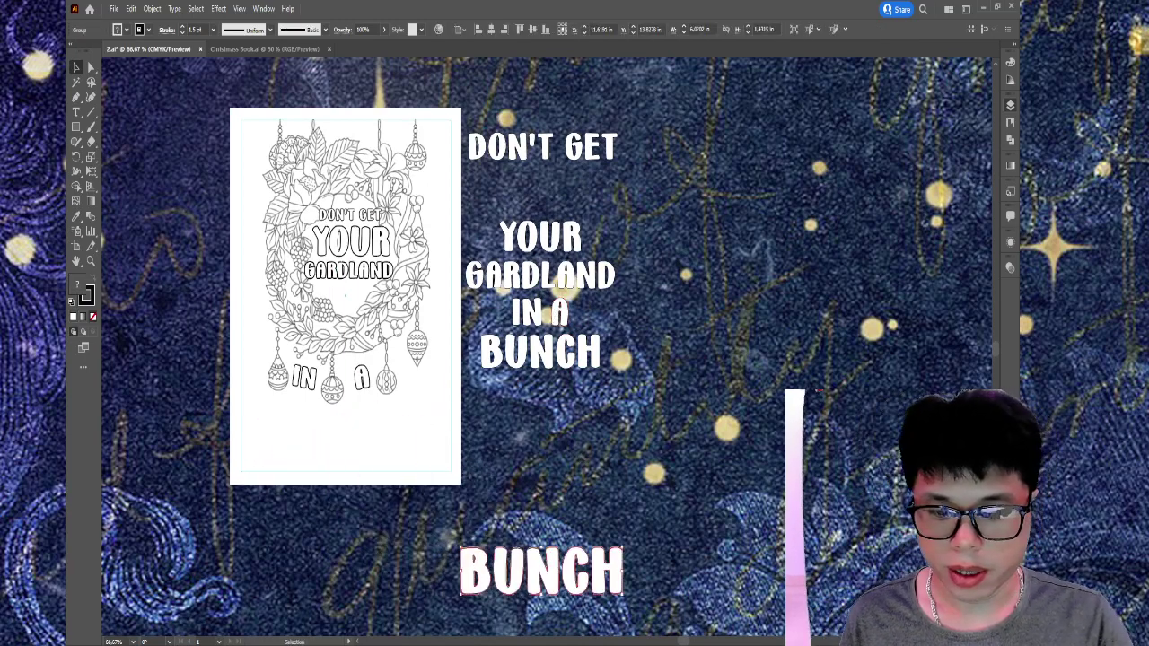
- Select the wreath with its lettering and scale it up to fill more of the page
drag(279, 202, 456, 456)
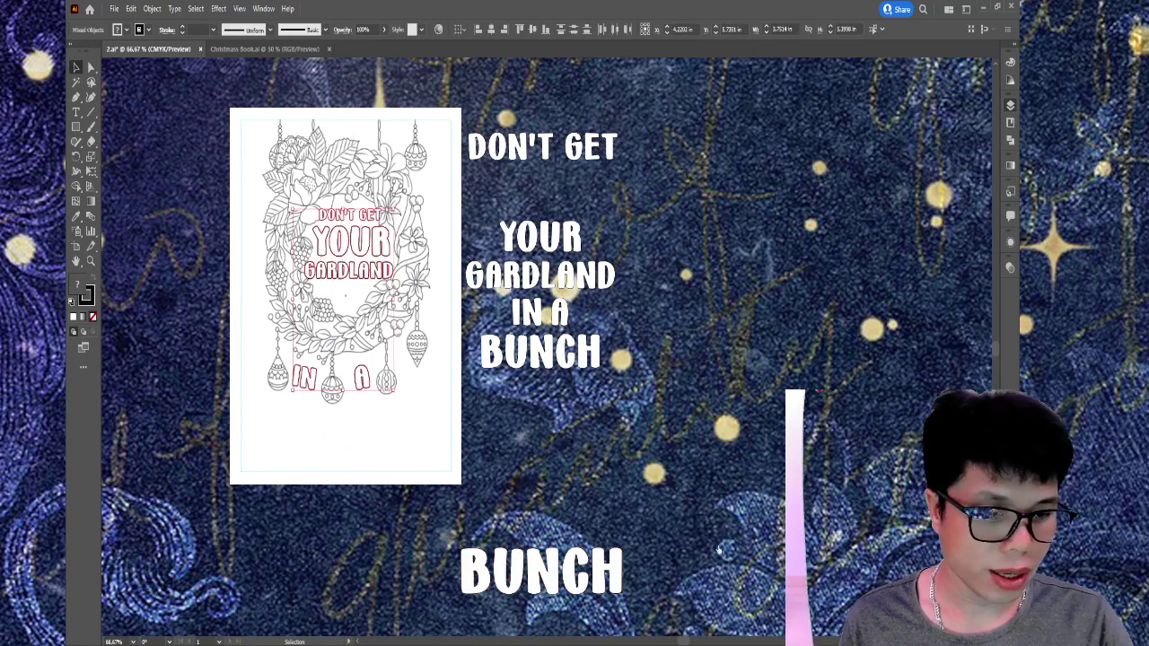
drag(240, 106, 339, 280)
mouse_move(439, 433)
mouse_down()
mouse_move(358, 409)
mouse_move(345, 438)
mouse_up()
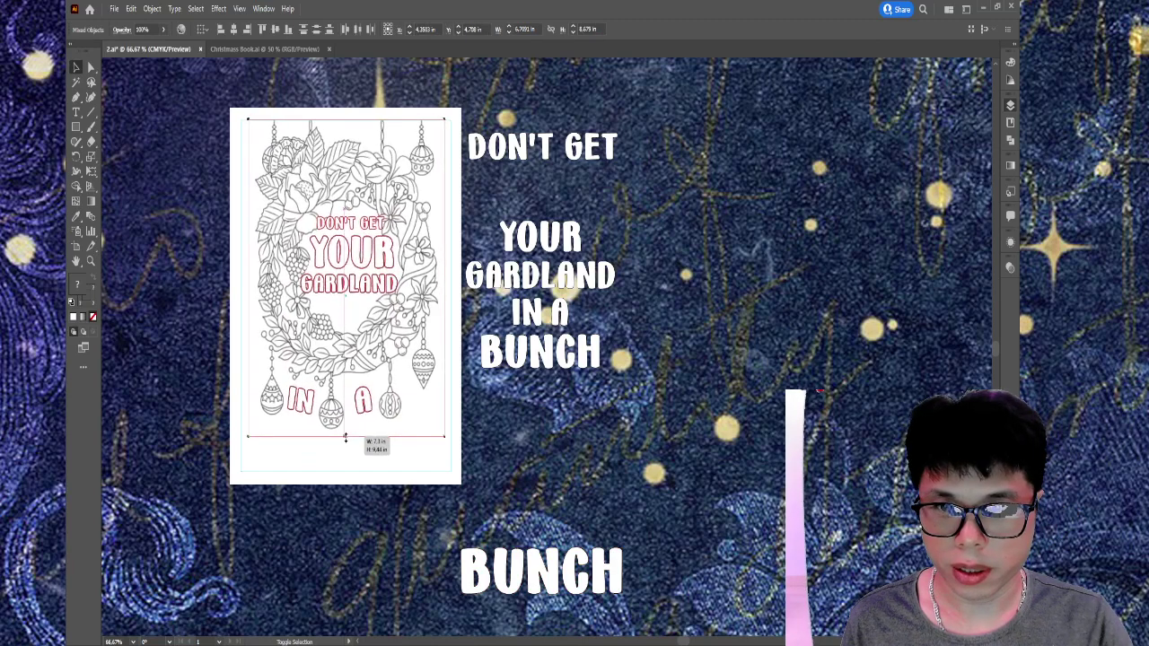
key(ctrl+shift+a)
- Move BUNCH back and centre it along the bottom under the wreath
drag(614, 576, 401, 451)
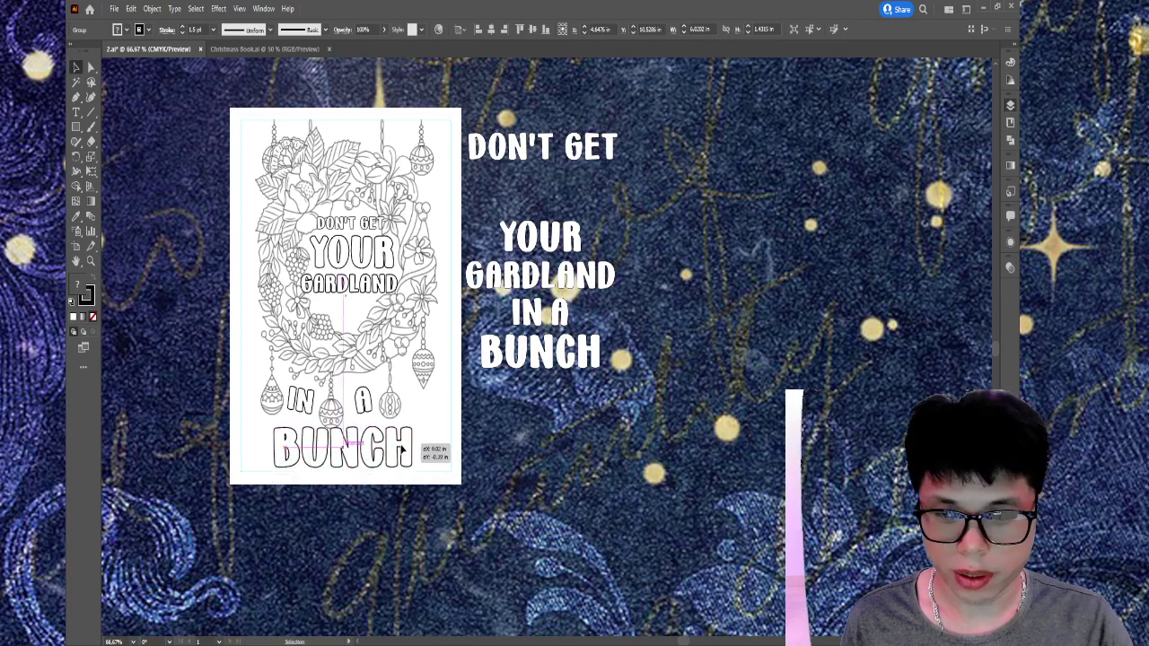
key(ctrl+shift+a)
click(424, 456)
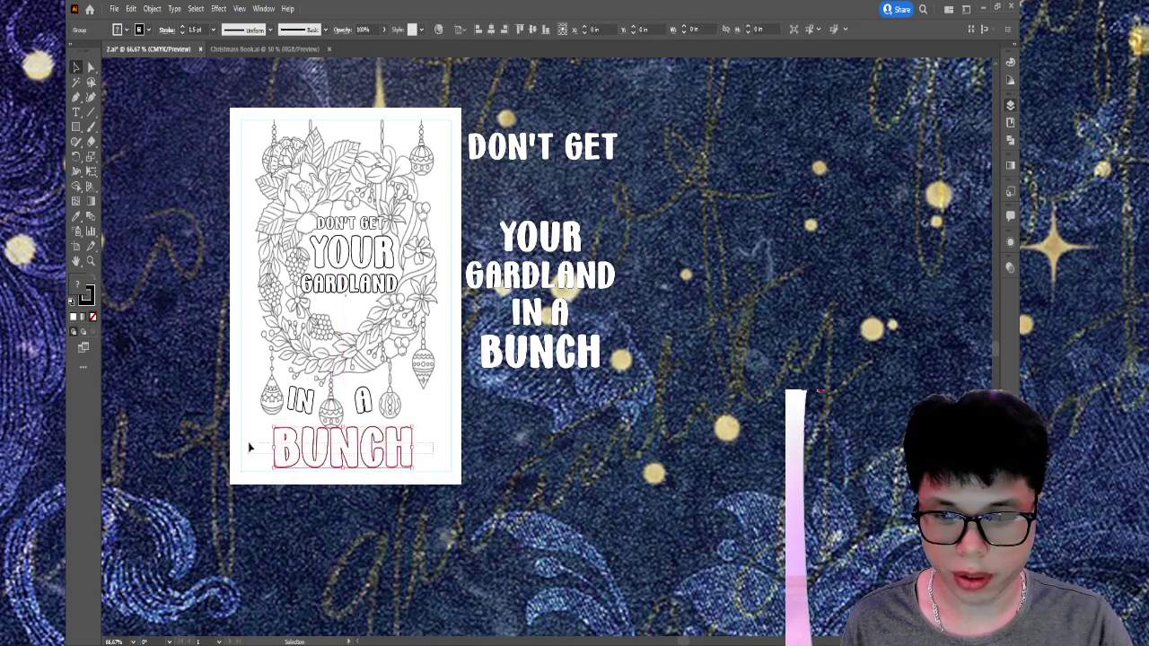
drag(406, 456, 406, 453)
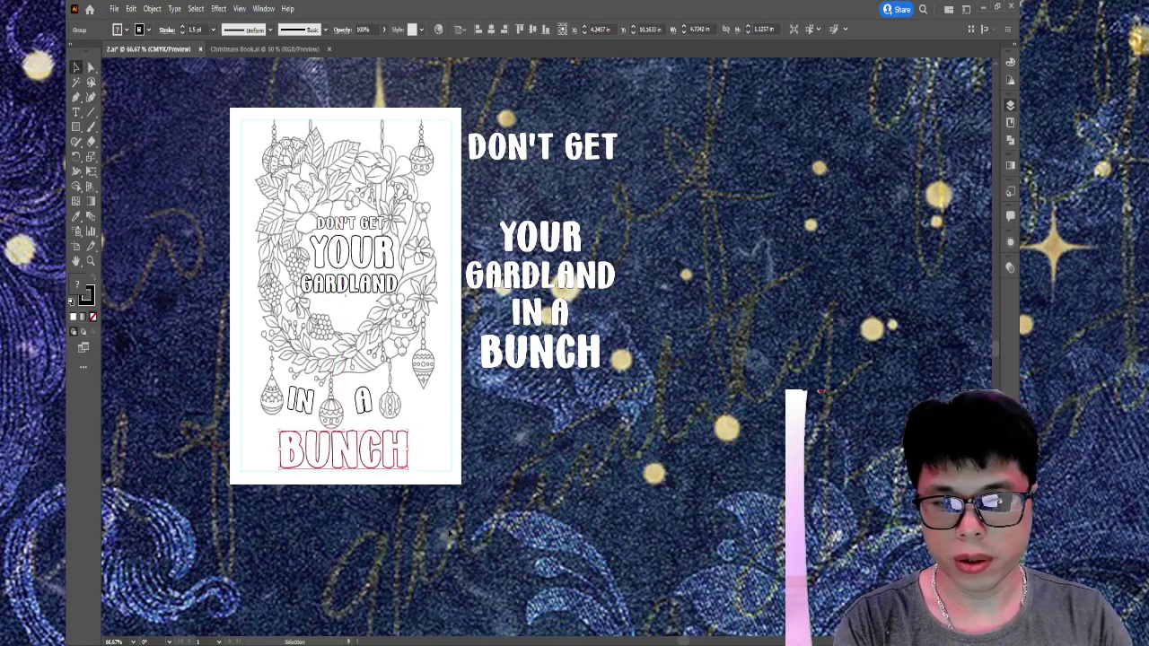
click(449, 534)
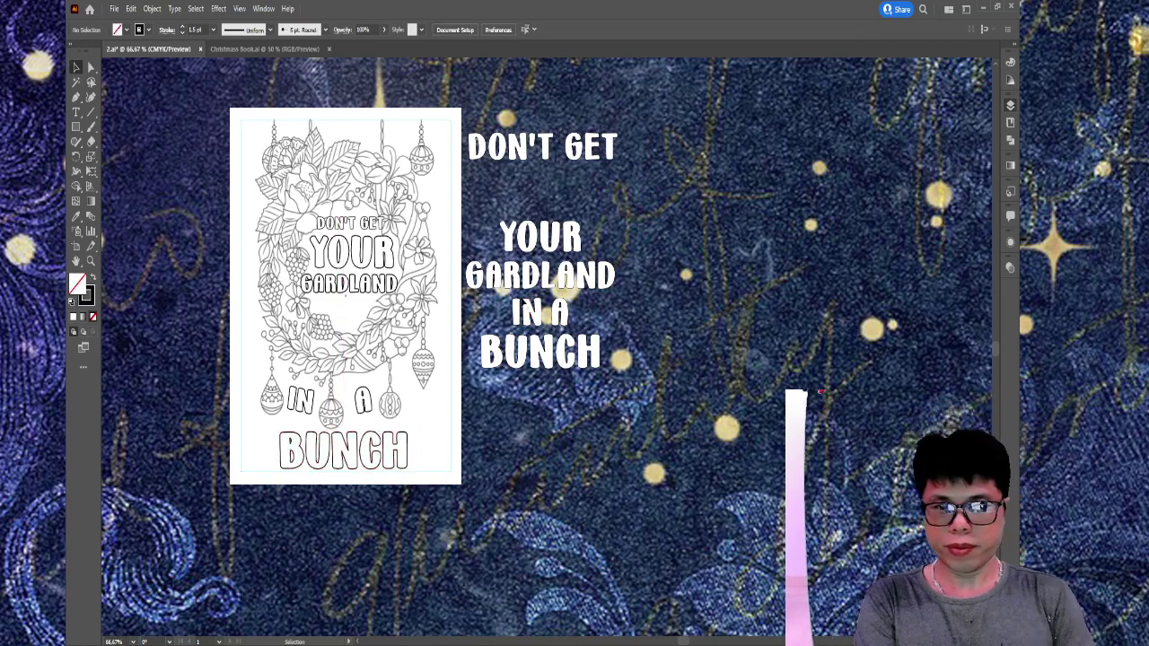
key(a)
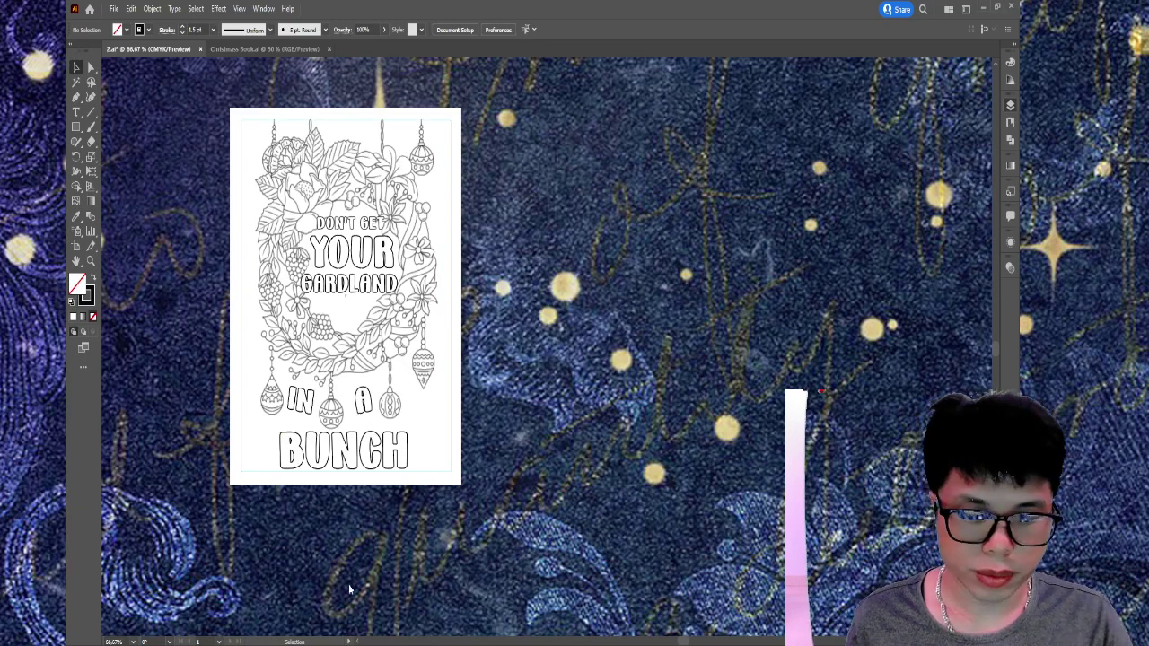
key(ctrl+1)
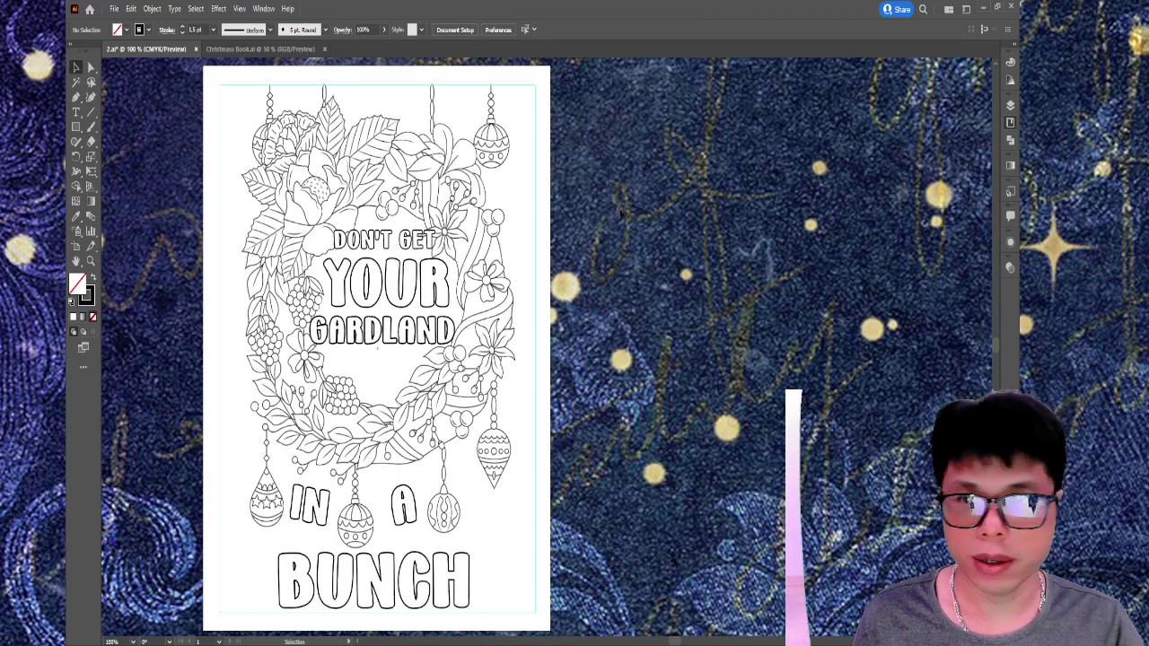
key(ctrl+minus)
scroll(620, 212, down, 2)
scroll(615, 214, down, 1)
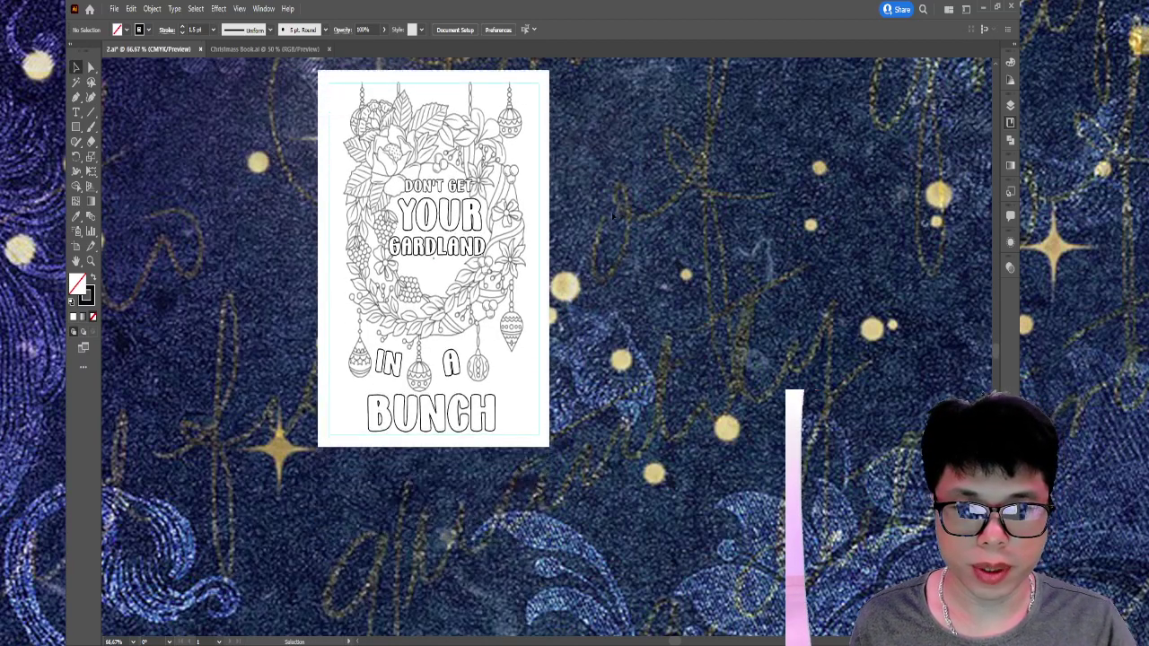
key(ctrl+plus)
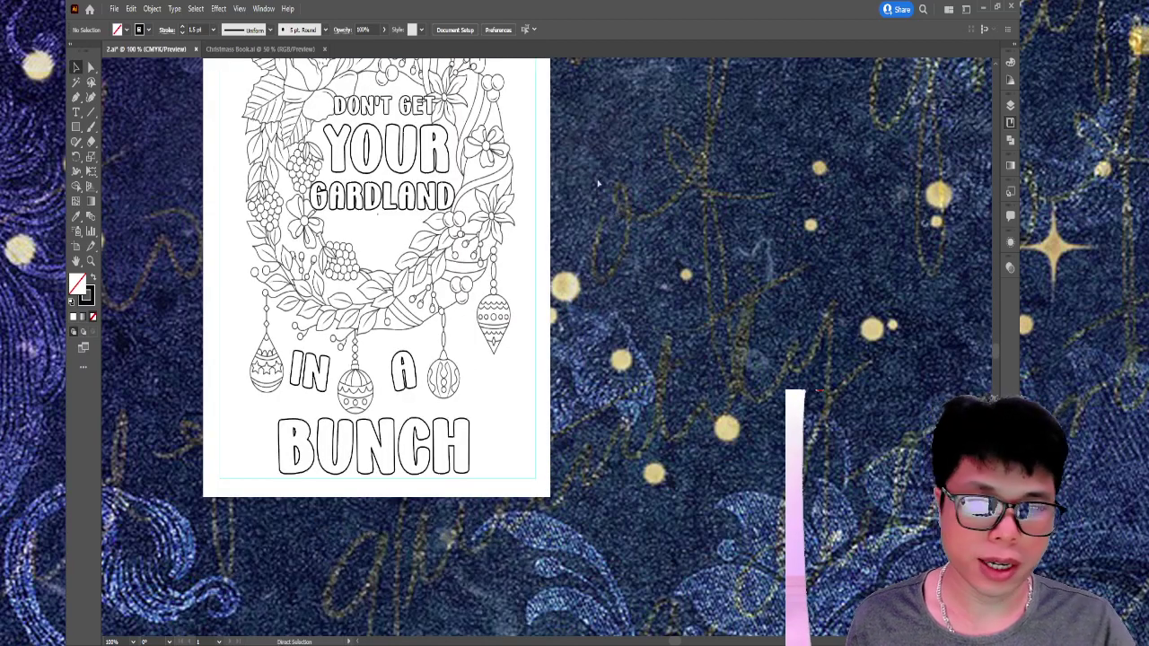
key(ctrl+minus)
key(ctrl+plus)
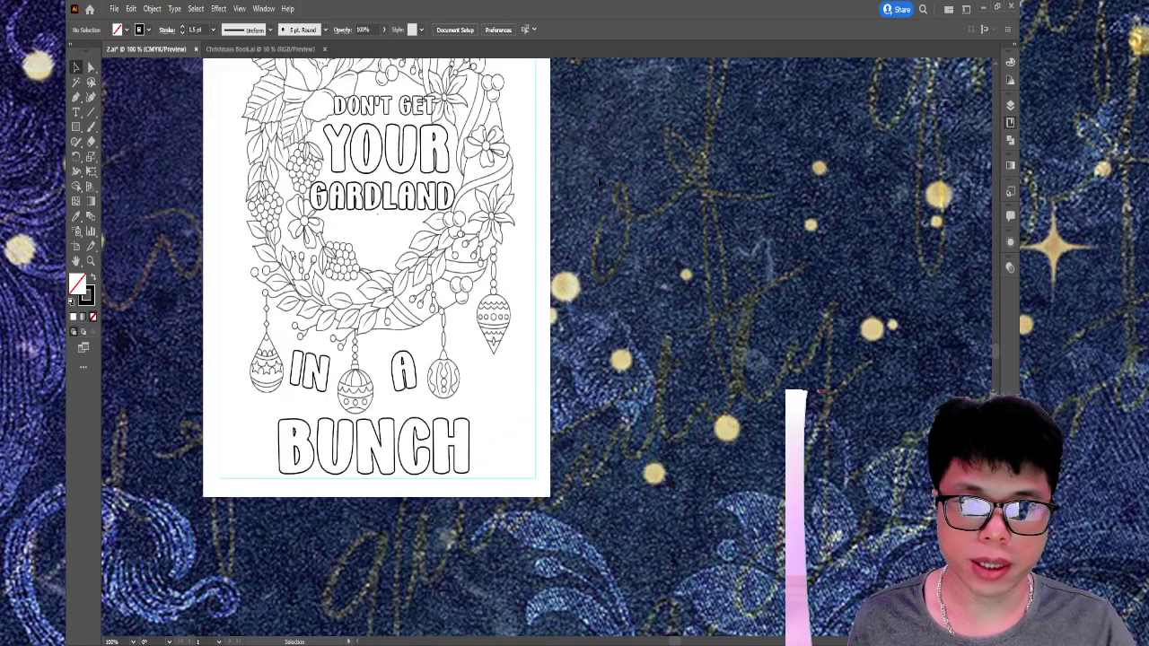
scroll(599, 182, up, 5)
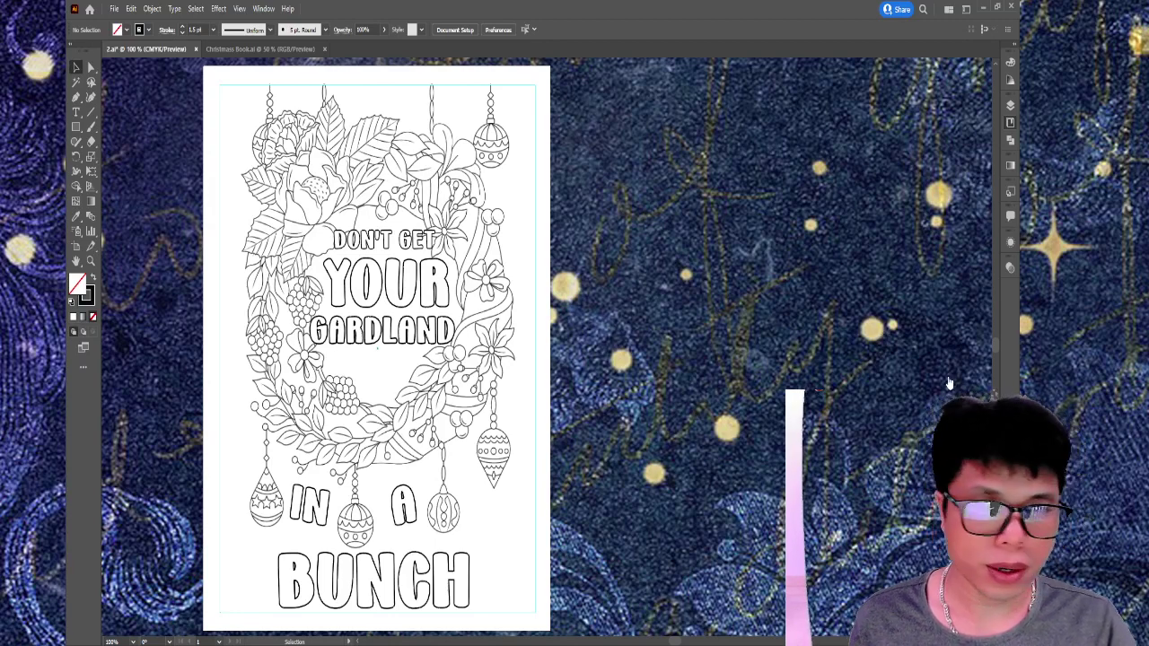
- Place the shooting-star image, shrink it, and set it at the wreath's upper right
drag(569, 177, 645, 226)
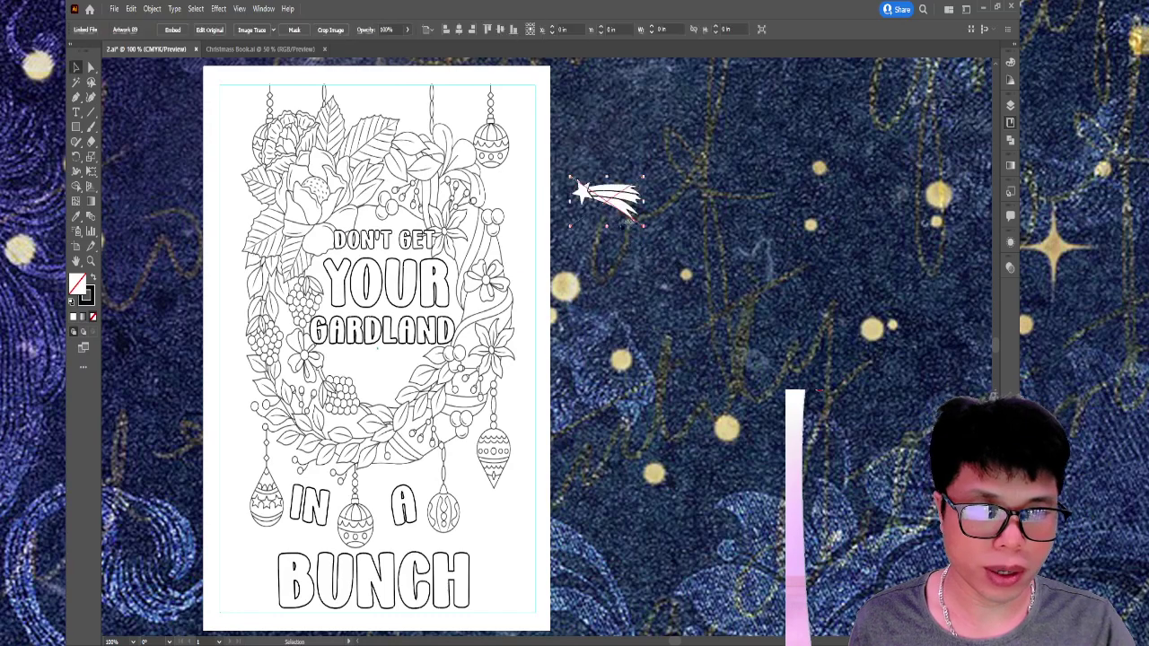
key(ctrl+shift+a)
mouse_move(604, 190)
mouse_down()
mouse_move(535, 186)
mouse_move(535, 217)
mouse_move(530, 203)
mouse_up()
click(525, 207)
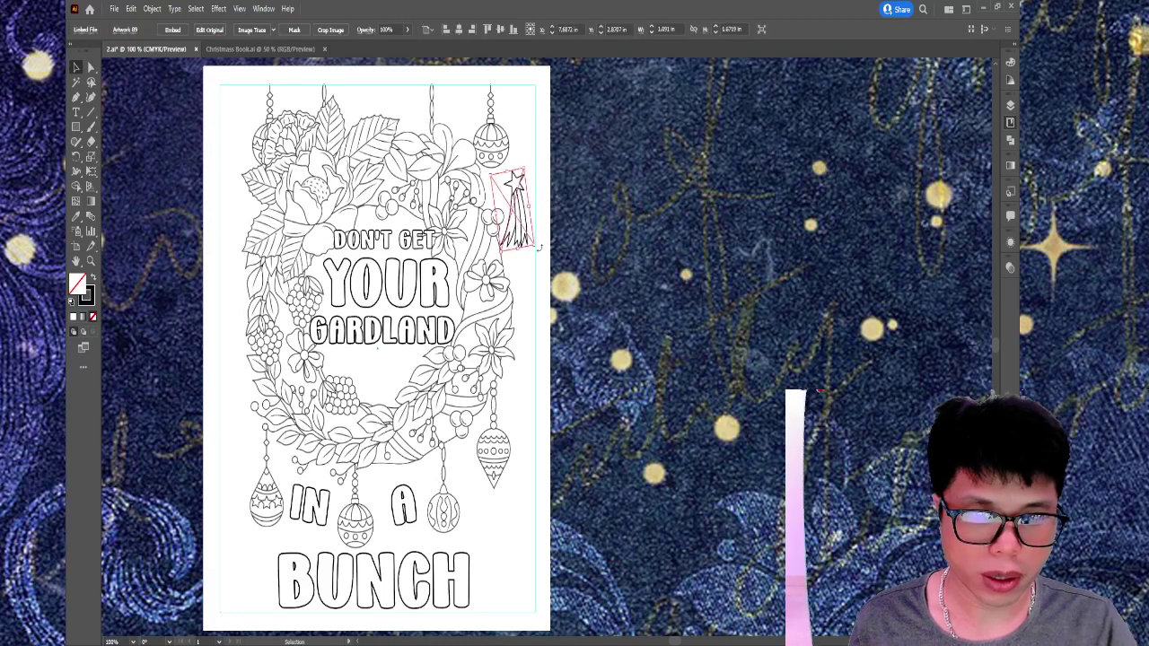
drag(535, 253, 530, 239)
drag(527, 198, 513, 203)
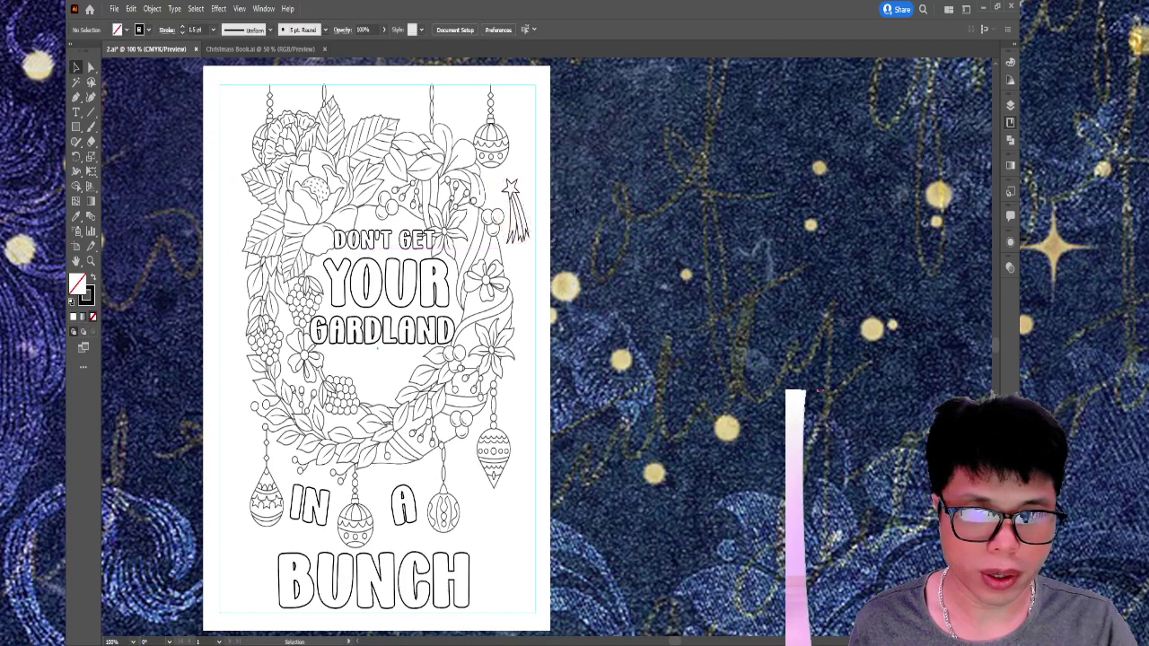
- Reflect a copy of the star to the upper left and align it with the right one
click(80, 158)
drag(384, 134, 384, 269)
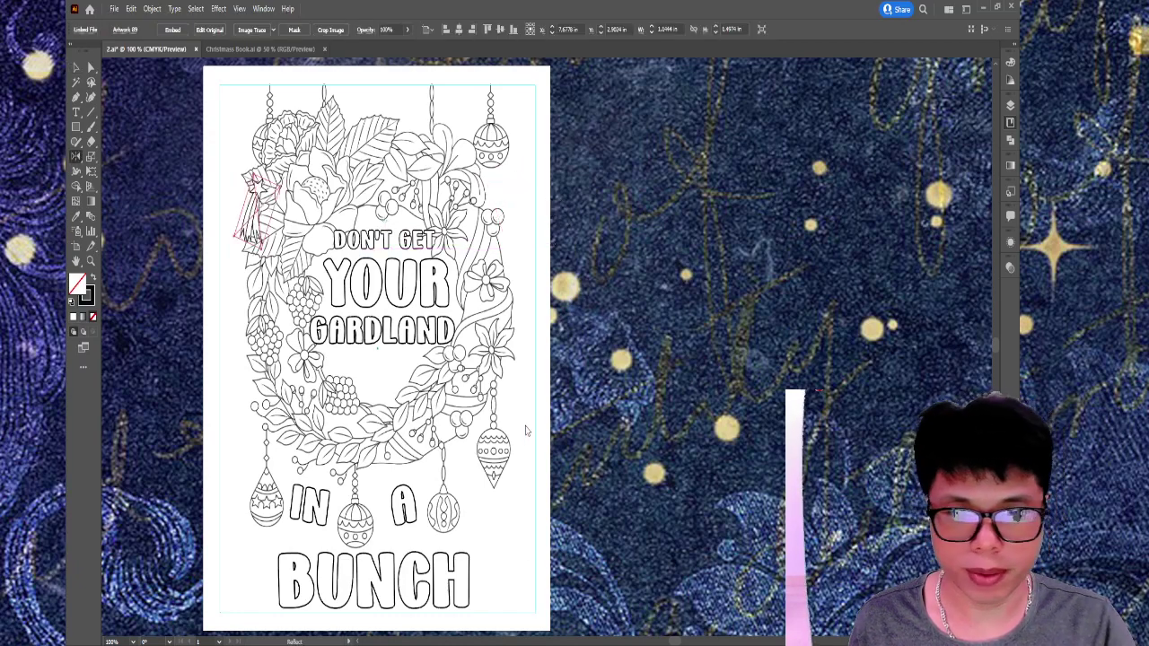
drag(384, 227, 385, 228)
key(v)
drag(238, 212, 230, 222)
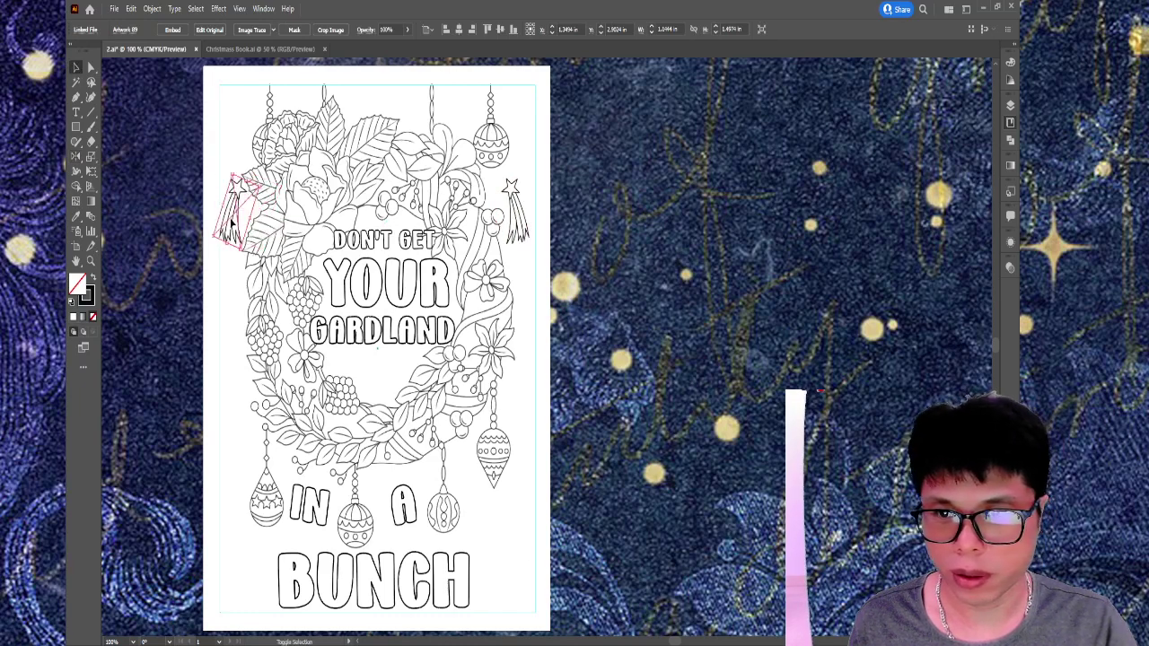
drag(230, 223, 232, 224)
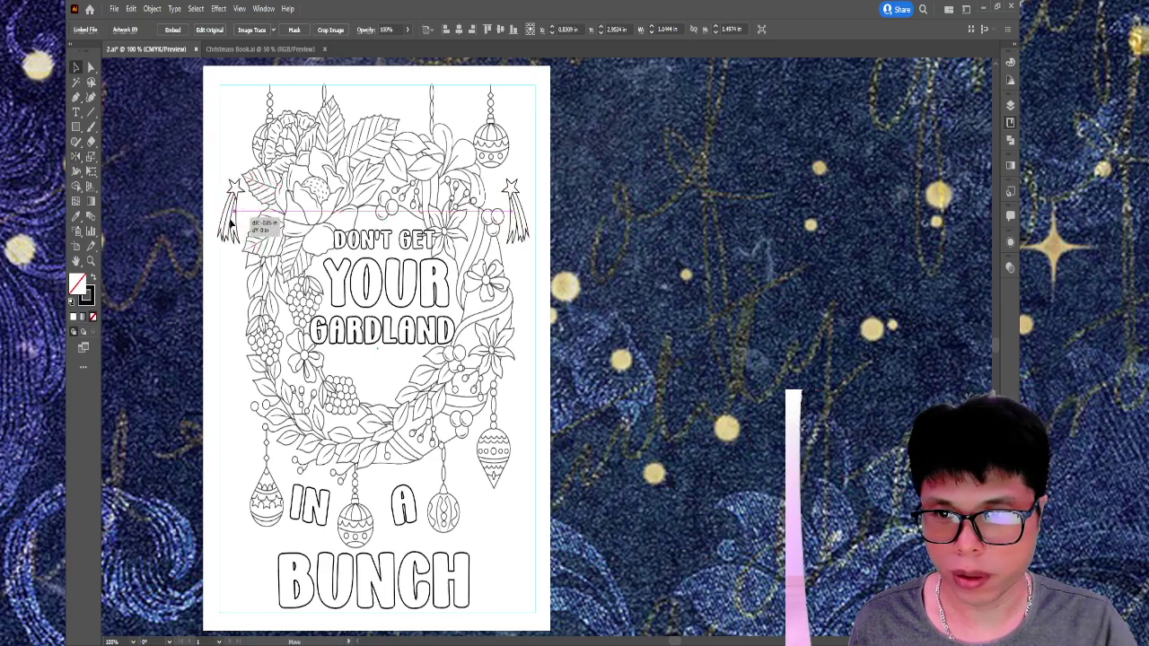
click(613, 286)
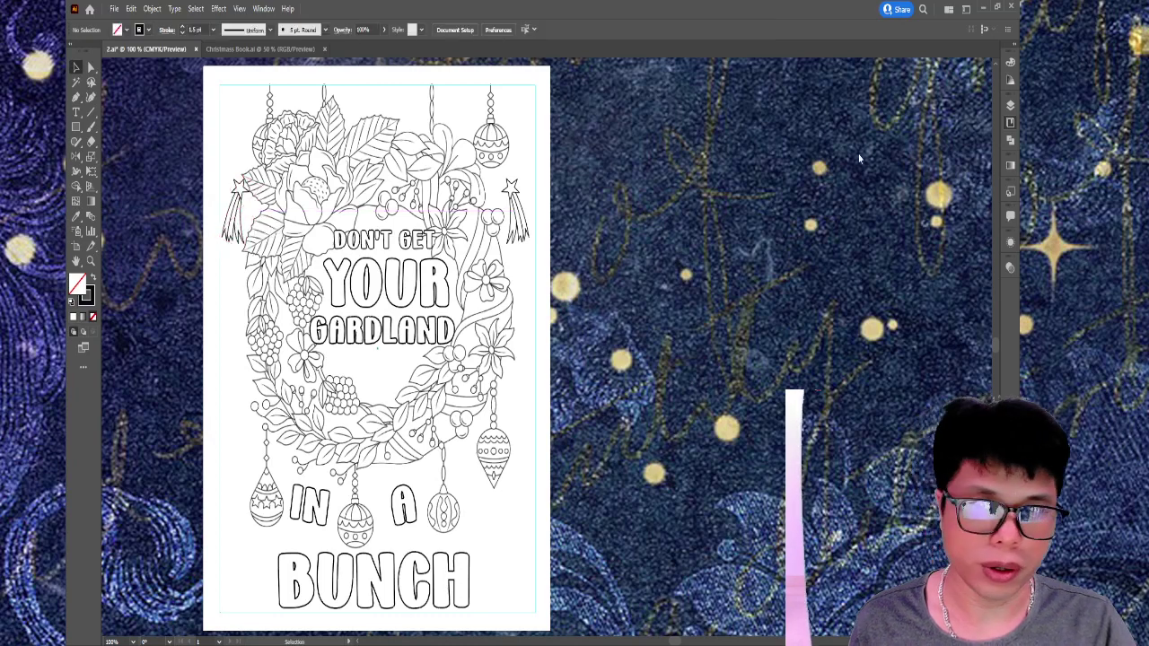
- Check the whole artwork with Select All, then save the document and zoom to 100%
click(513, 208)
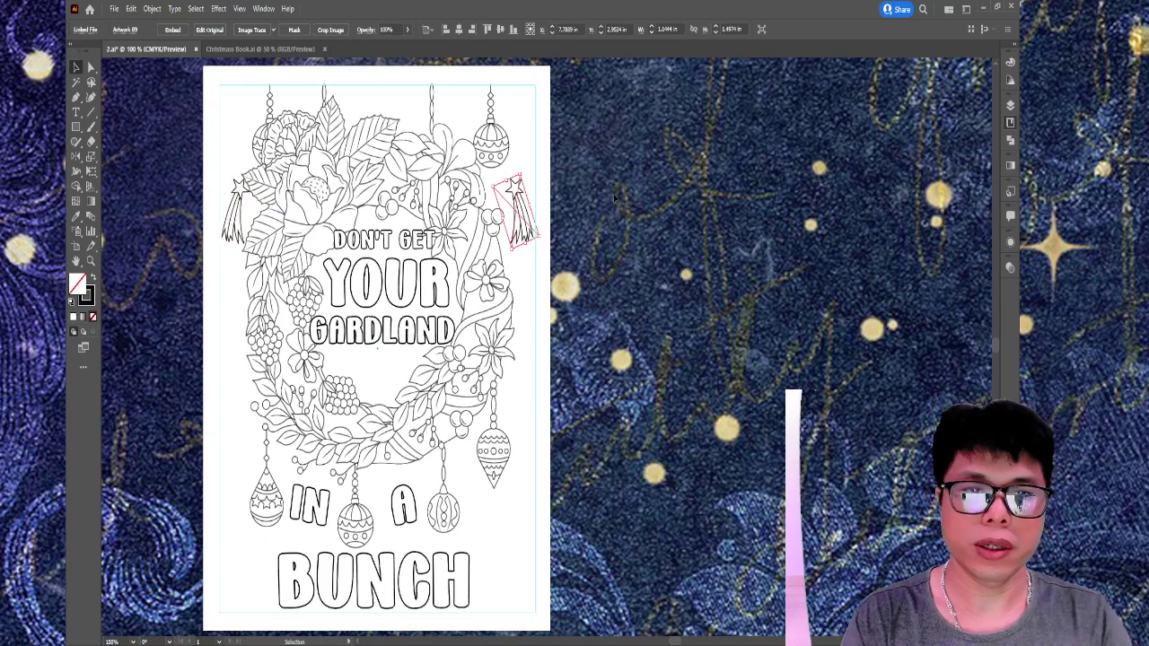
click(611, 192)
key(ctrl+minus)
key(v)
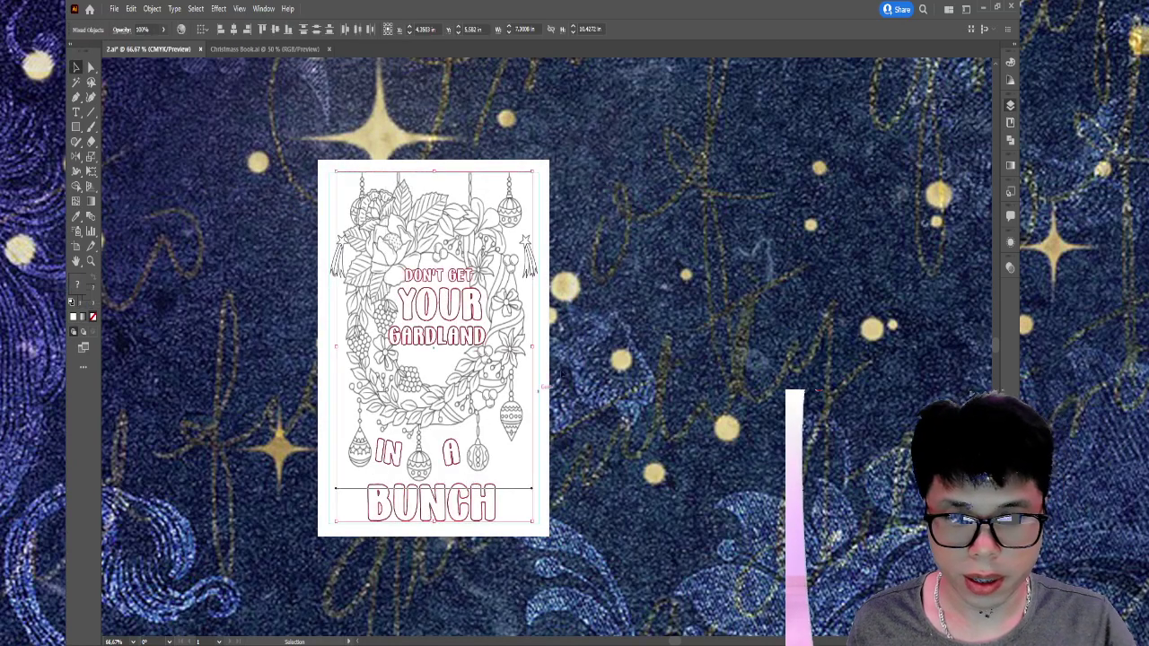
key(ctrl+a)
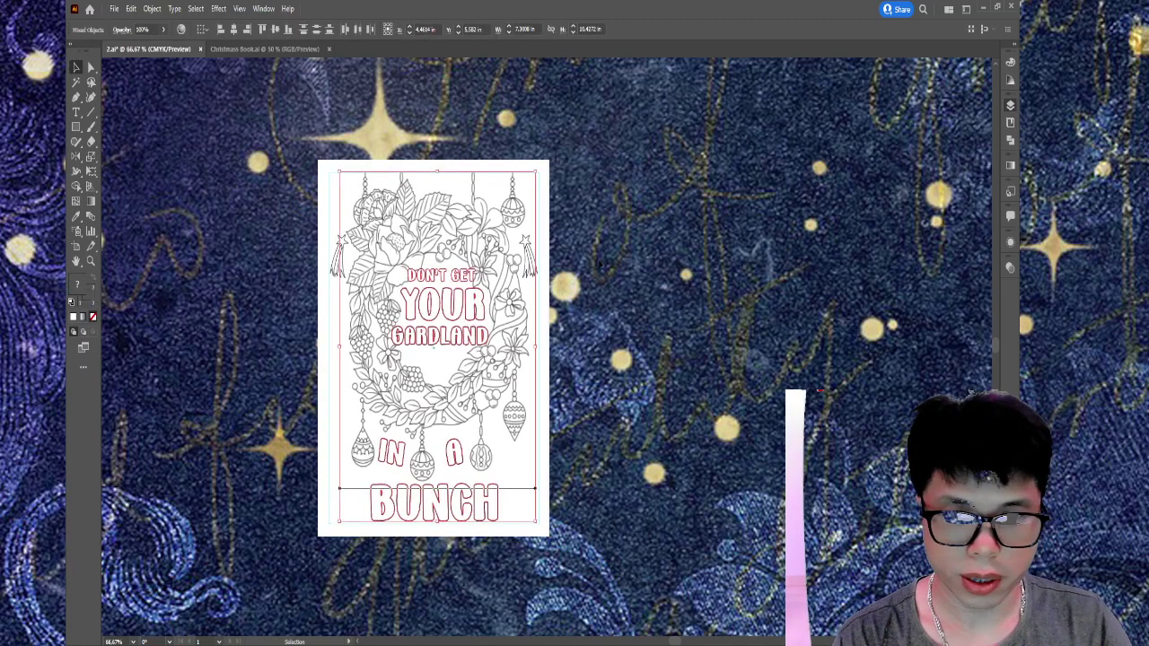
key(ctrl+shift+a)
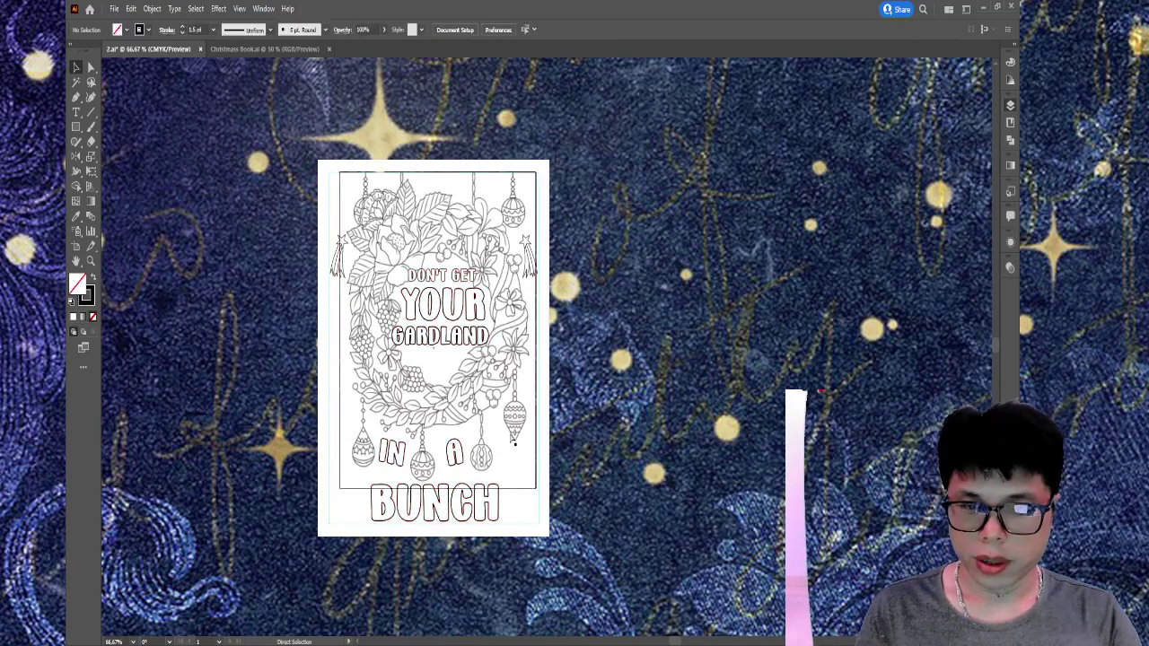
key(ctrl+s)
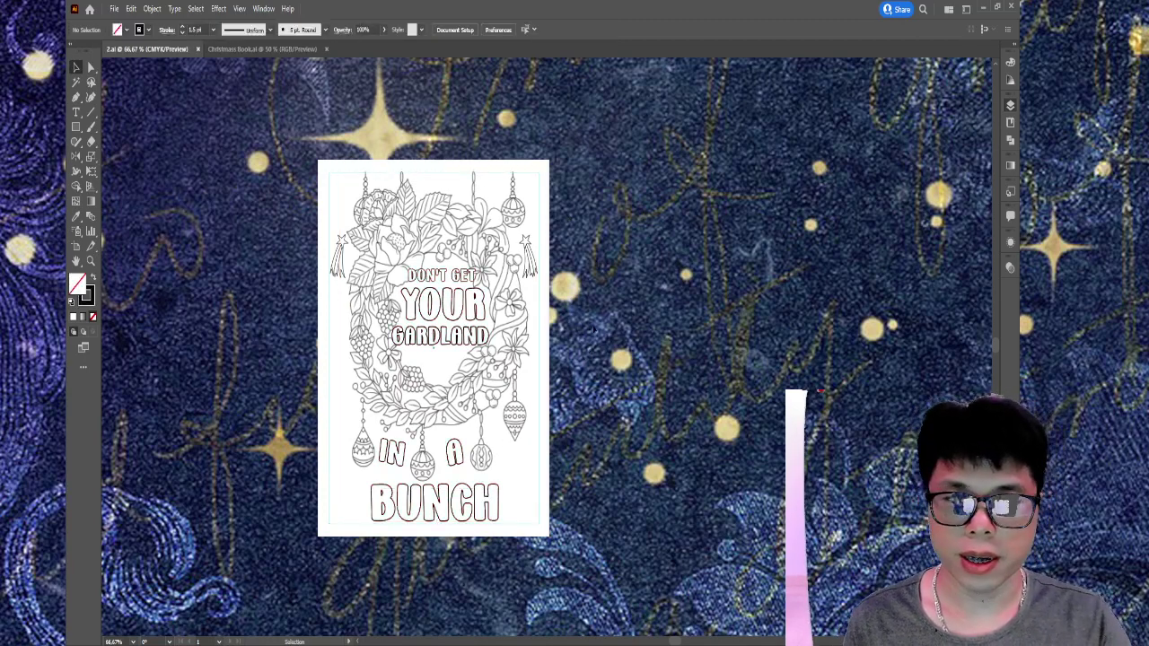
key(ctrl+1)
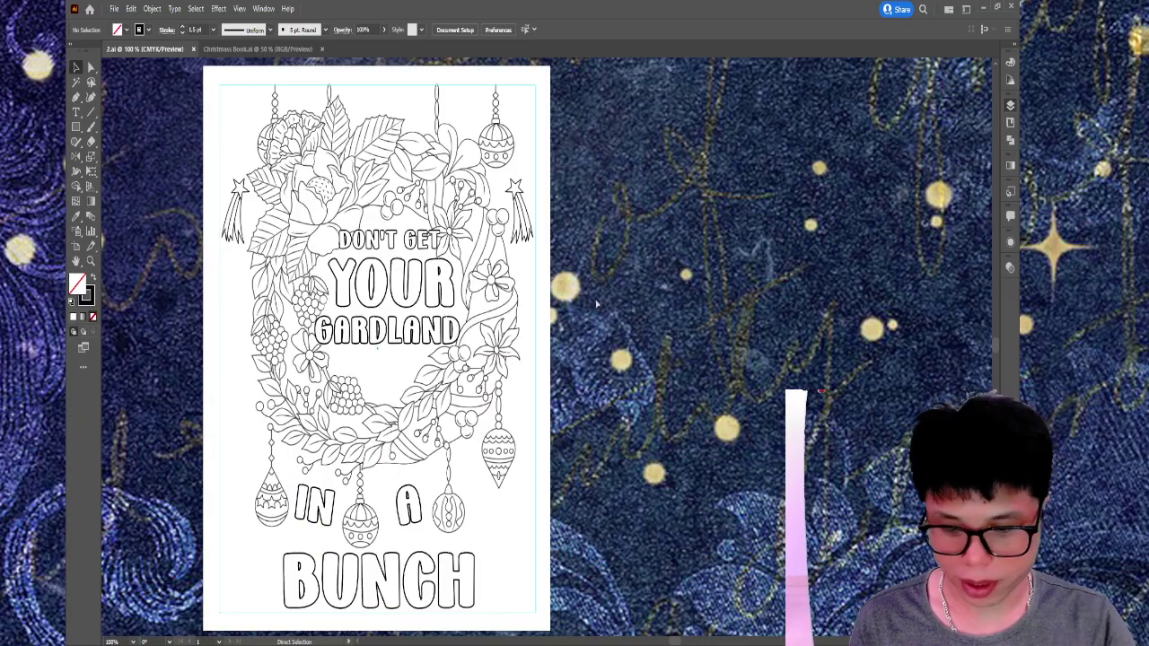